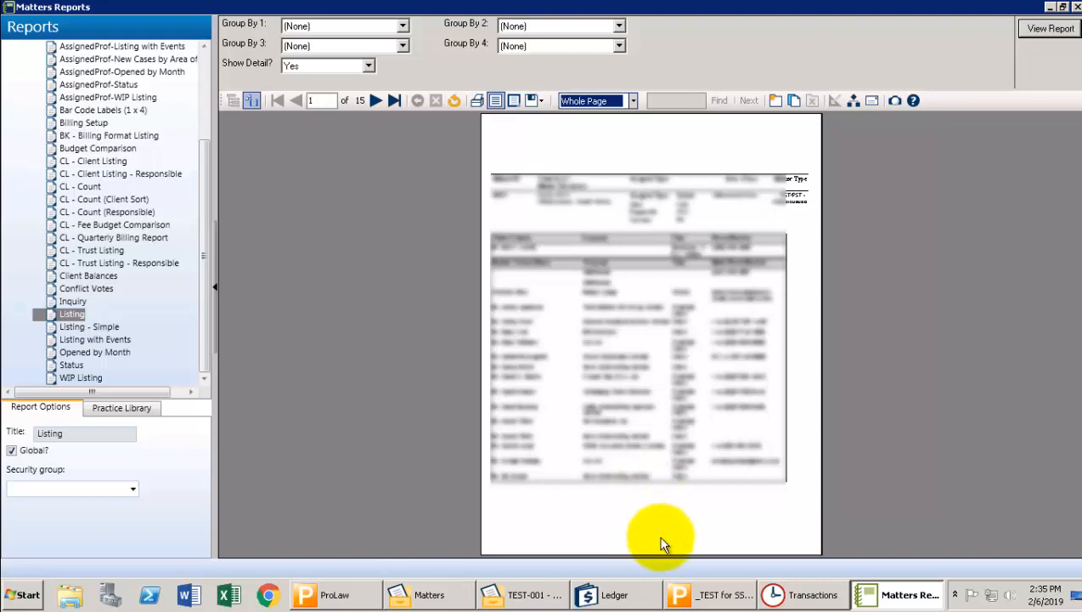
Page through the first four pages of the Listing report preview and return to its first page.
left_click(375, 101)
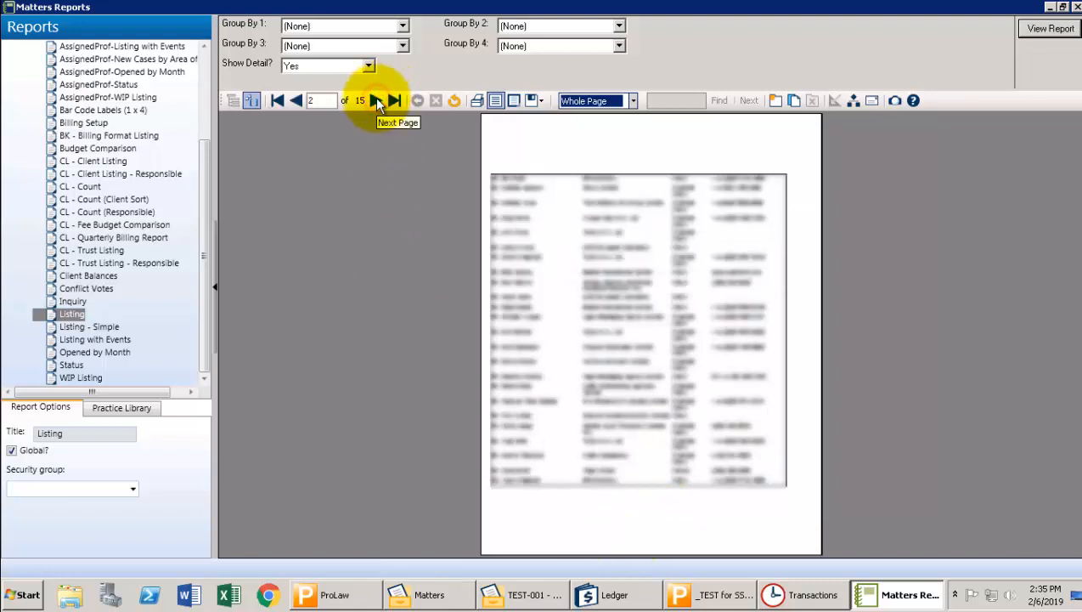
left_click(377, 101)
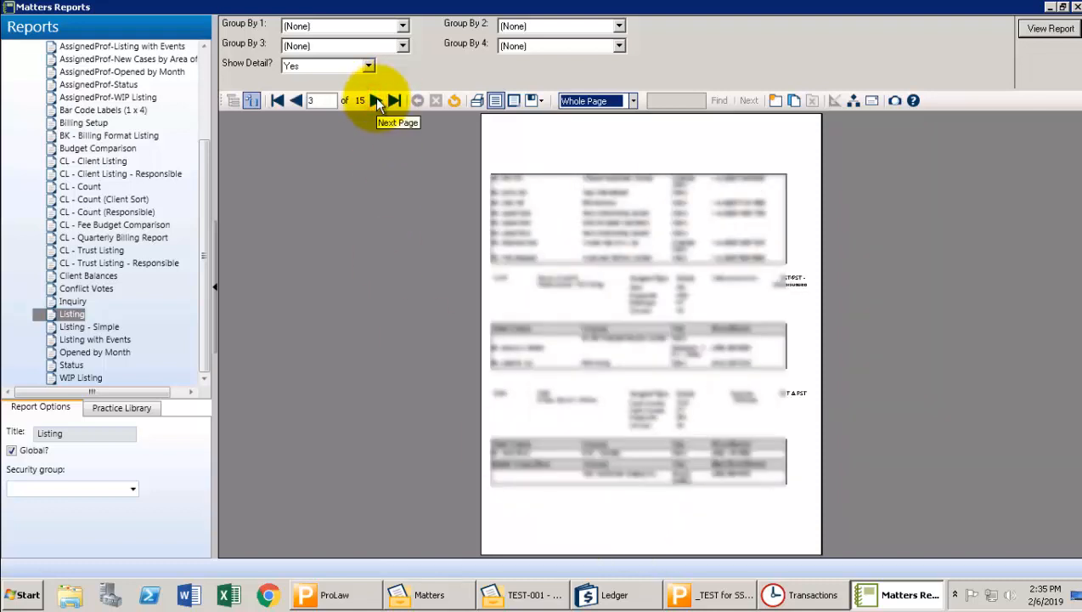
left_click(375, 100)
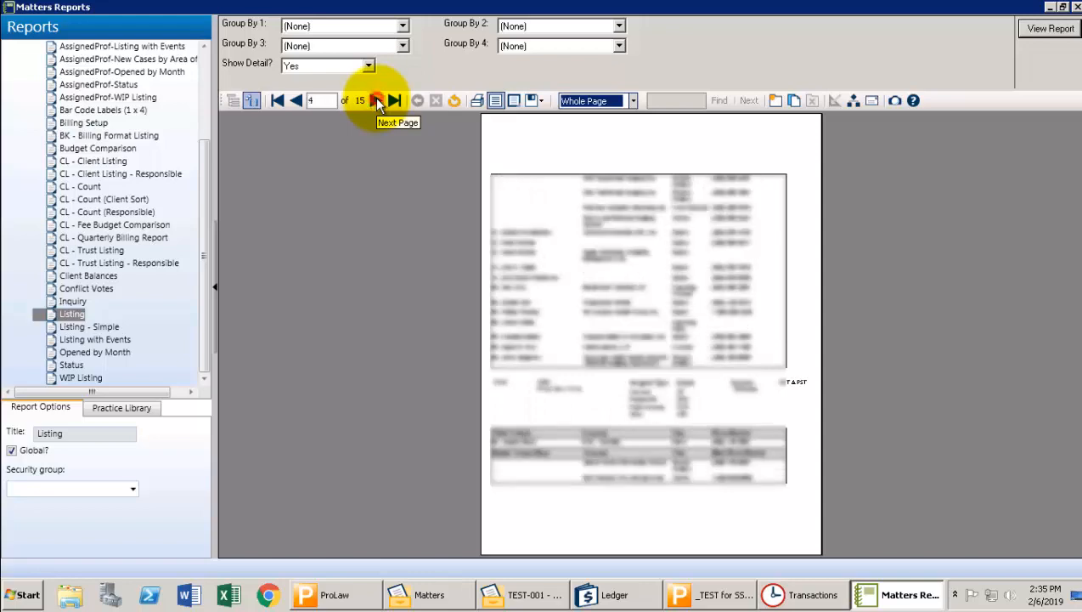
left_click(278, 101)
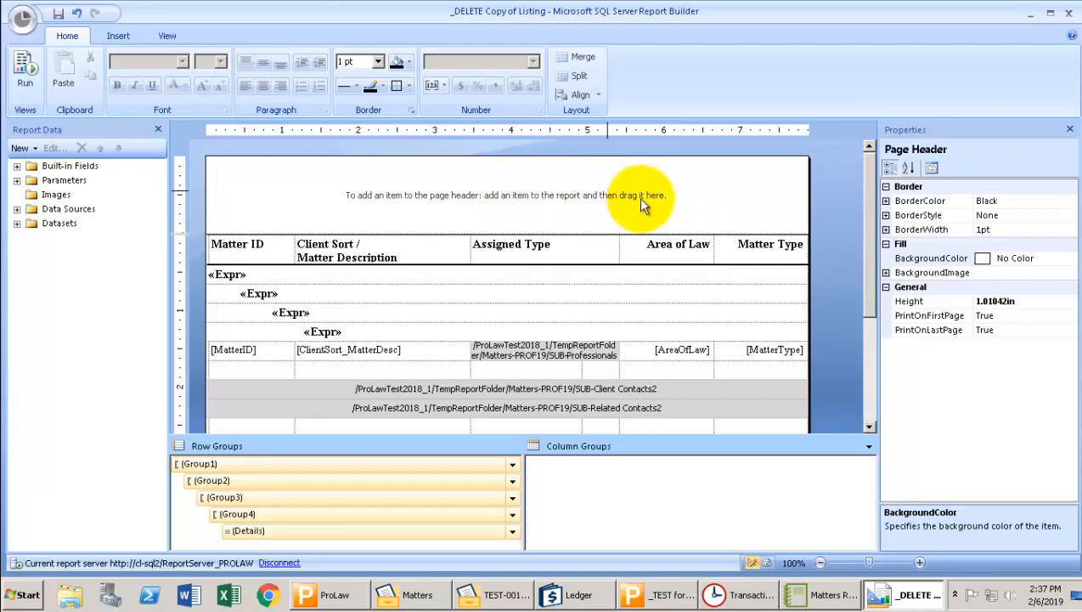
Insert a text box in the page header, move it to the upper-left corner and stretch it across the full report width.
left_click_drag(868, 276, 876, 413)
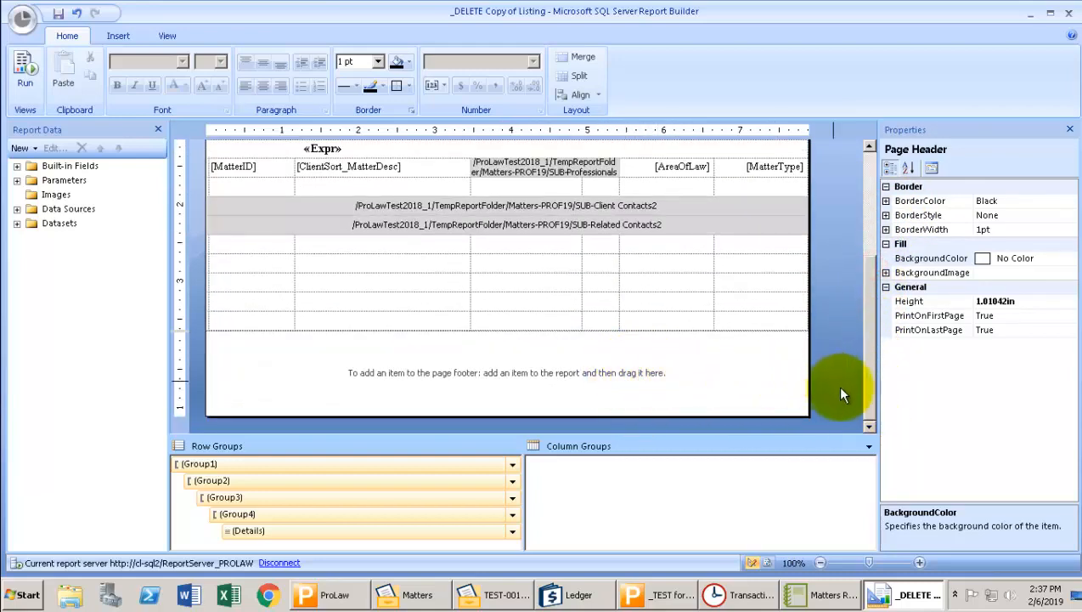
left_click_drag(862, 266, 857, 204)
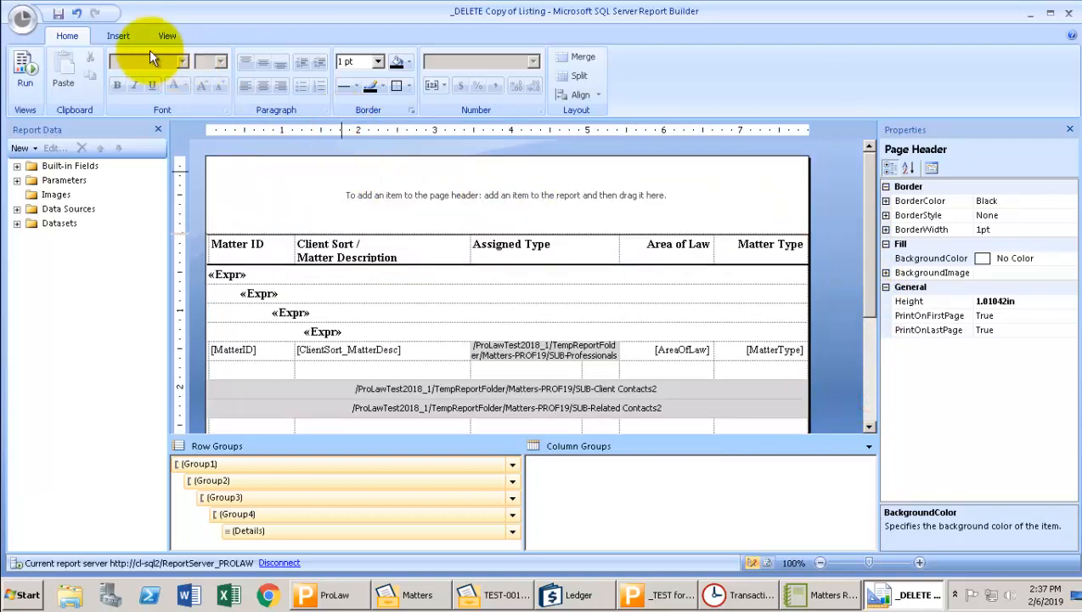
left_click(127, 35)
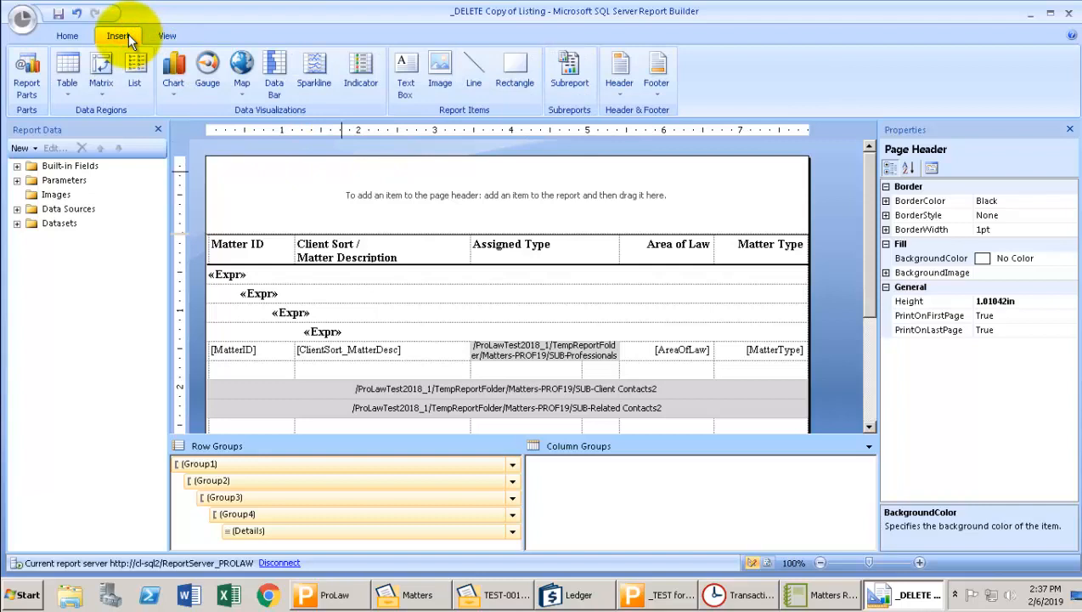
left_click(405, 98)
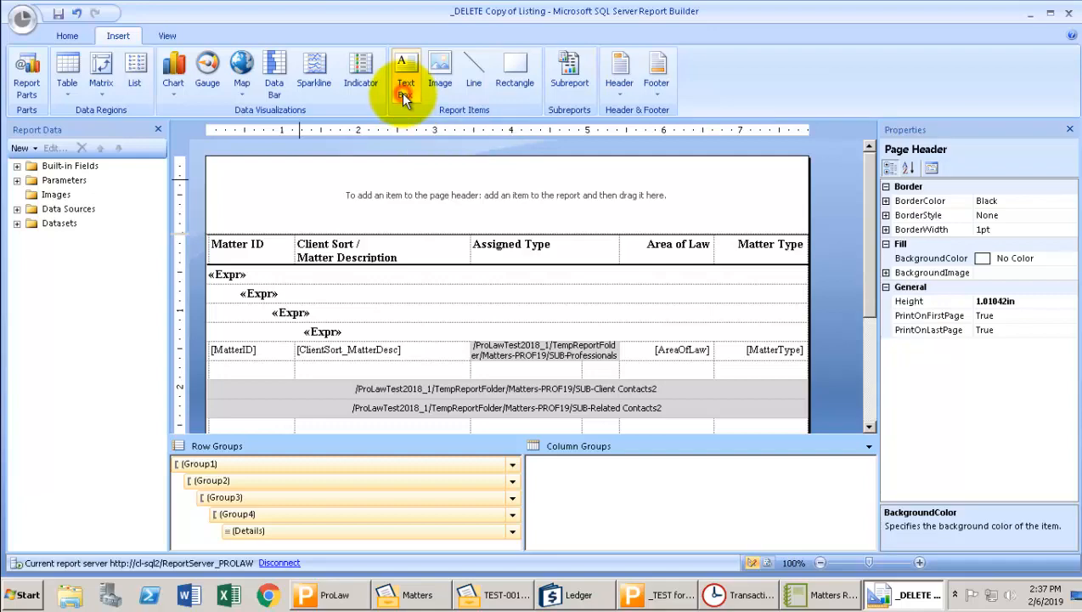
left_click(259, 170)
left_click(261, 200)
left_click(254, 179)
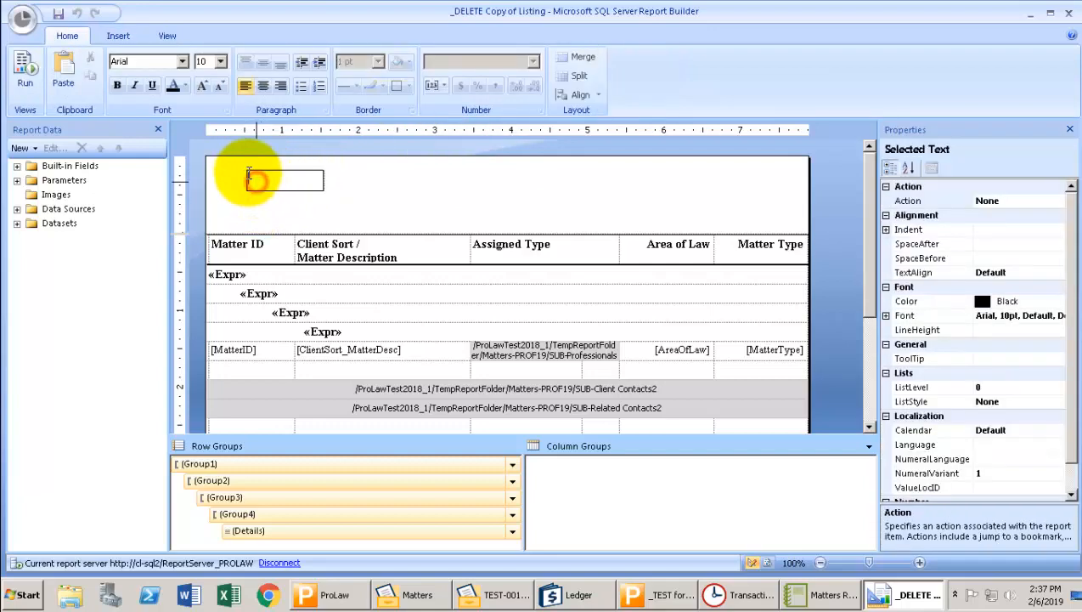
left_click(254, 170)
left_click_drag(254, 171, 215, 157)
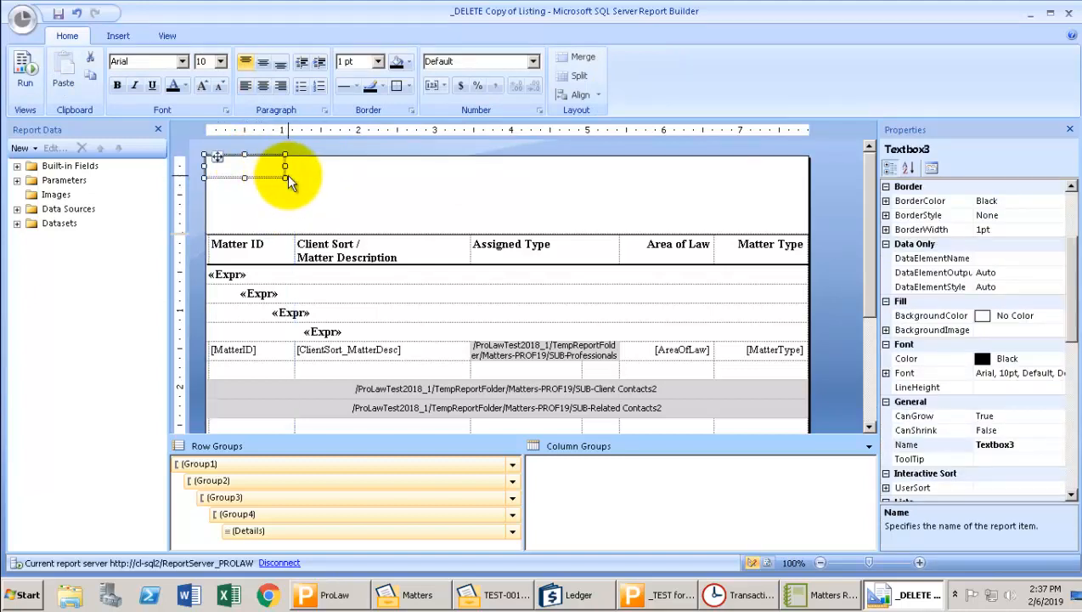
left_click_drag(286, 176, 810, 194)
Set the header text box's expression to the built-in field =Globals!ReportName.
right_click(529, 191)
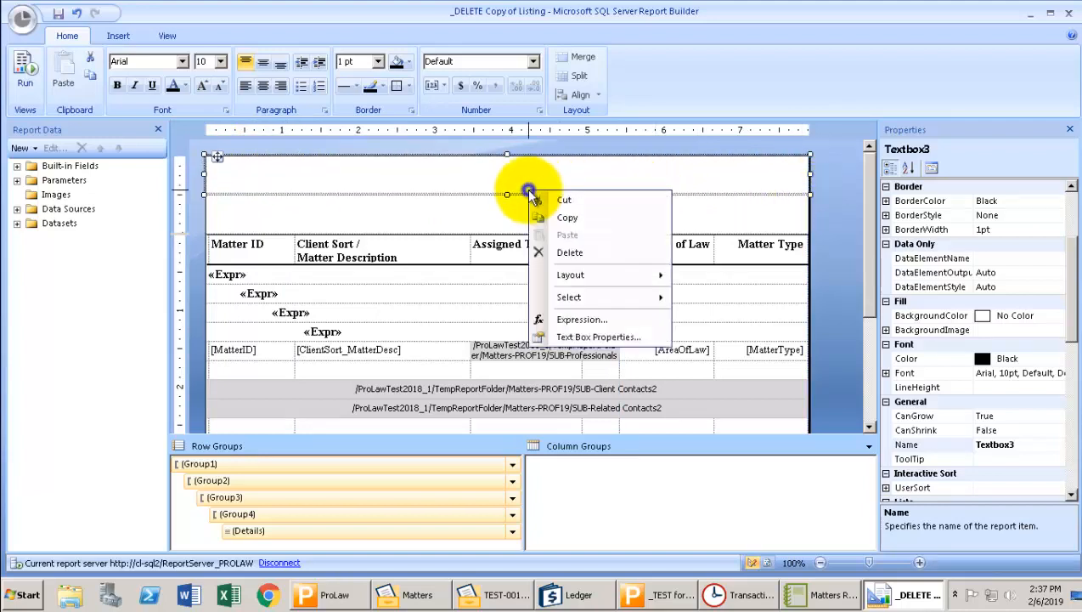
left_click(575, 319)
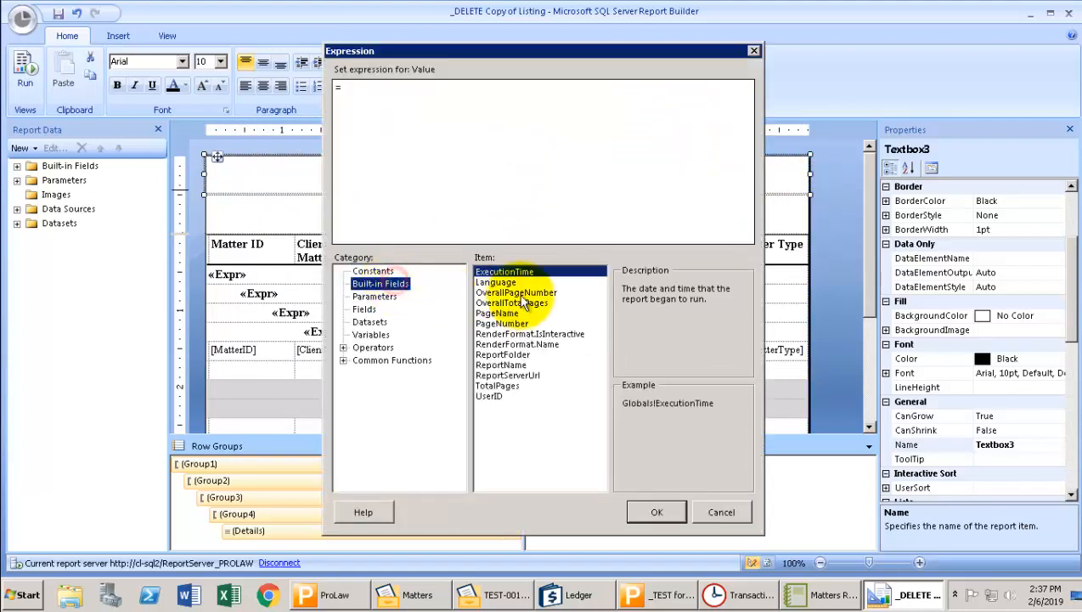
left_click(520, 366)
double_click(520, 365)
left_click(642, 505)
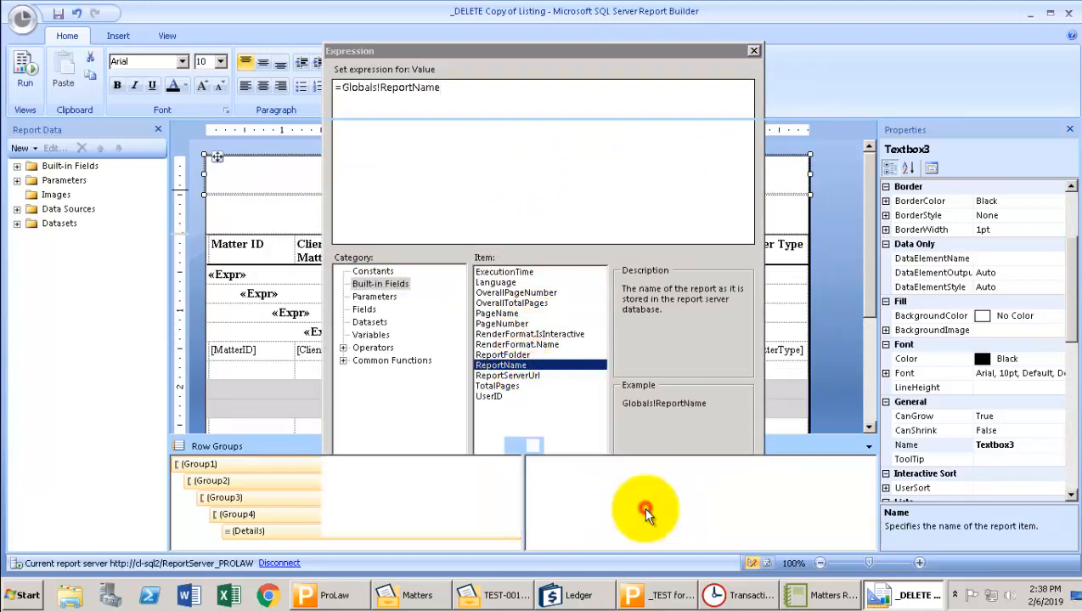
Format the report name as centered, bold, 14 pt text and reduce the text box's height to fit it.
left_click(262, 87)
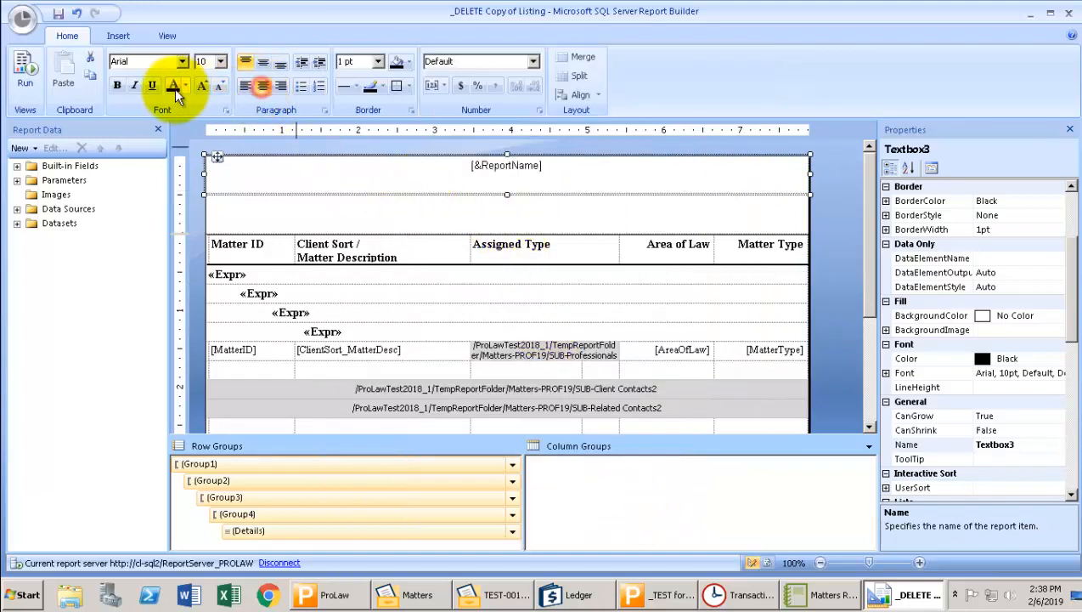
left_click(117, 85)
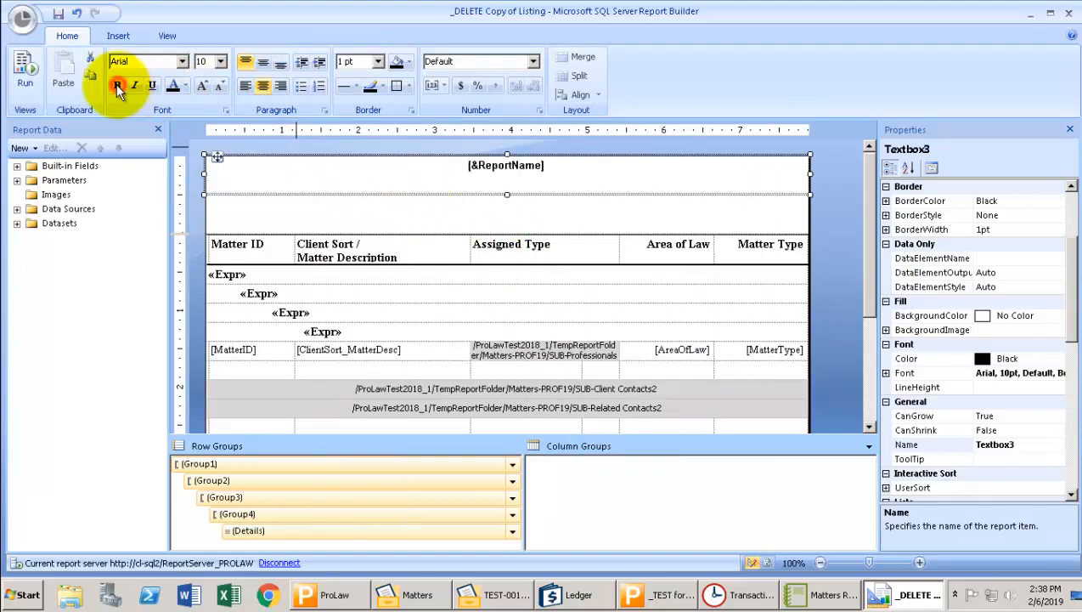
left_click(219, 62)
left_click(203, 129)
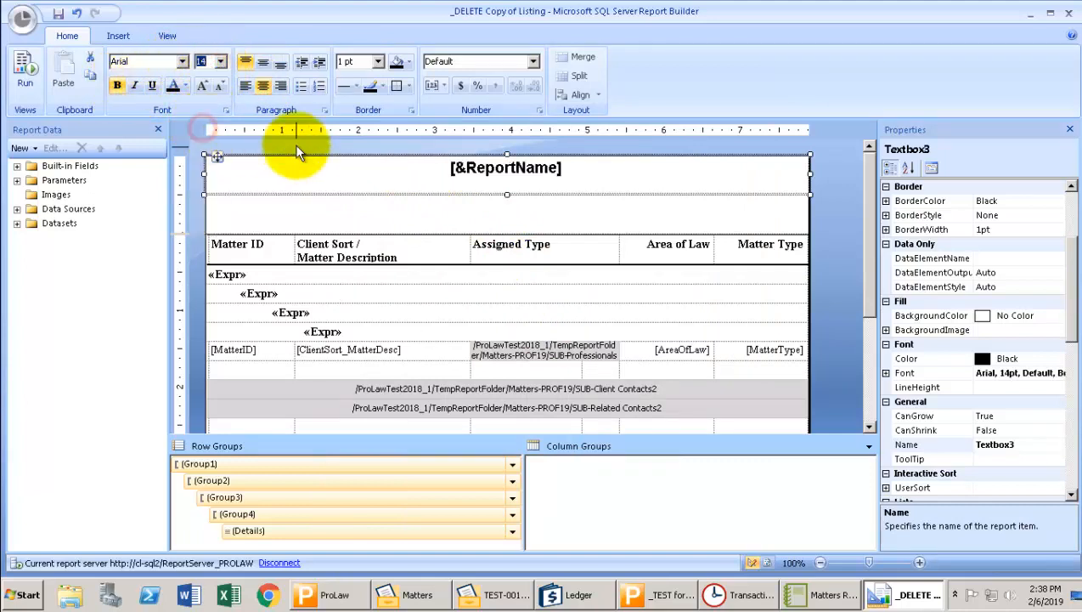
left_click_drag(506, 195, 505, 181)
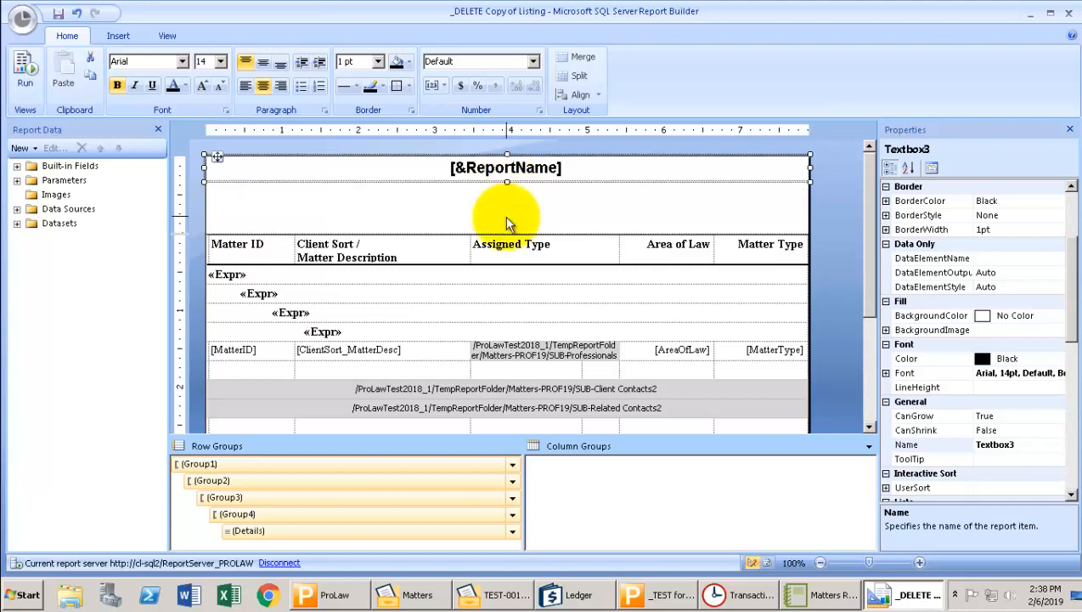
Shrink the page header to a height of about 0.375 in, just below the report name.
left_click(504, 218)
left_click_drag(496, 231, 496, 230)
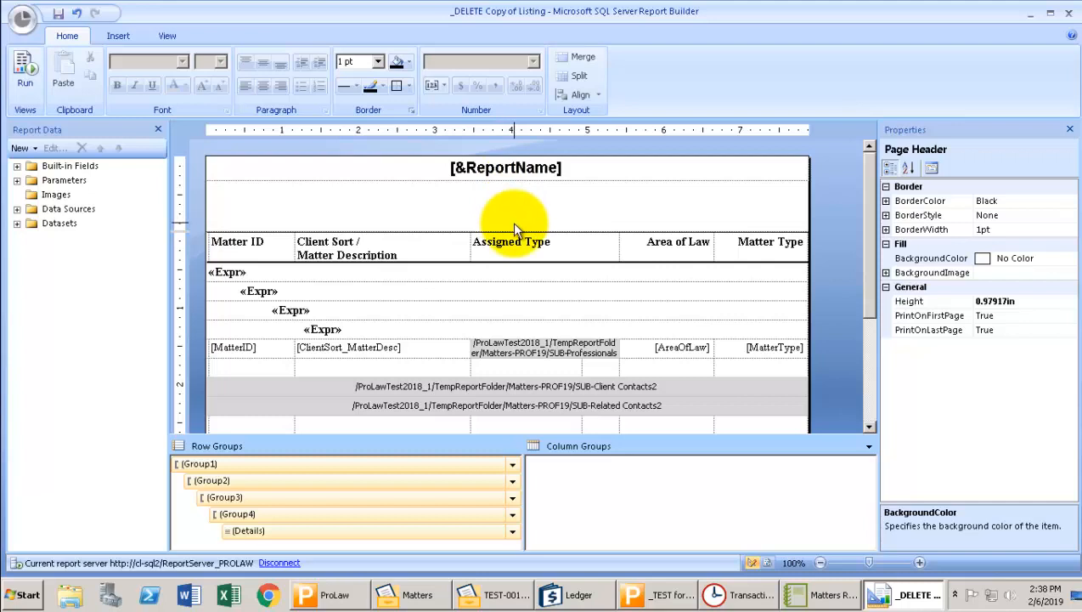
left_click_drag(514, 229, 516, 184)
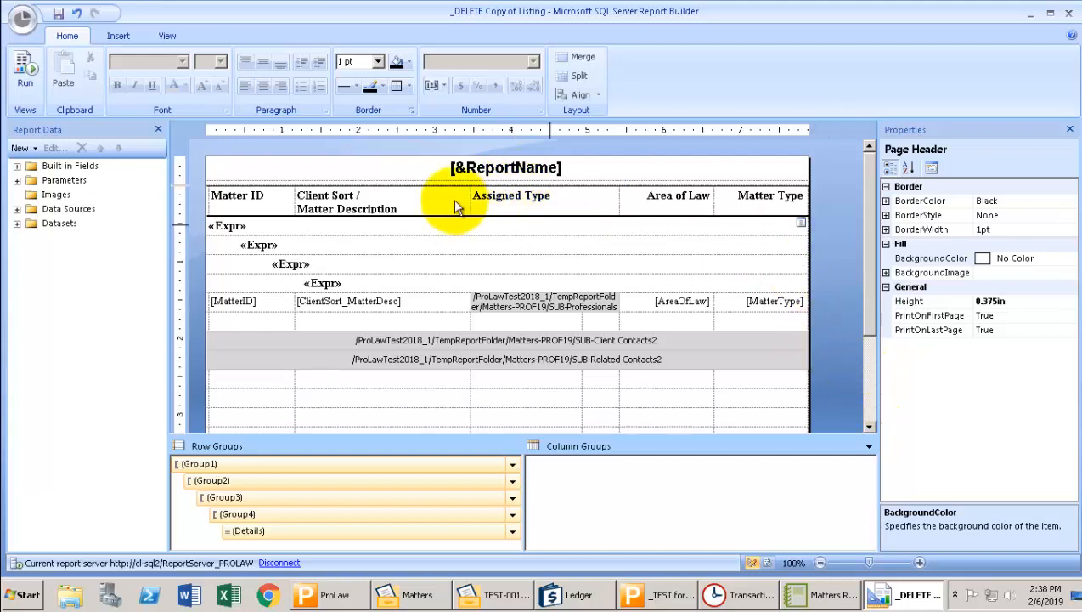
Insert a text box at the right side of the page footer, extend it to the right edge and right-align its text.
scroll(865, 402, "down", 3)
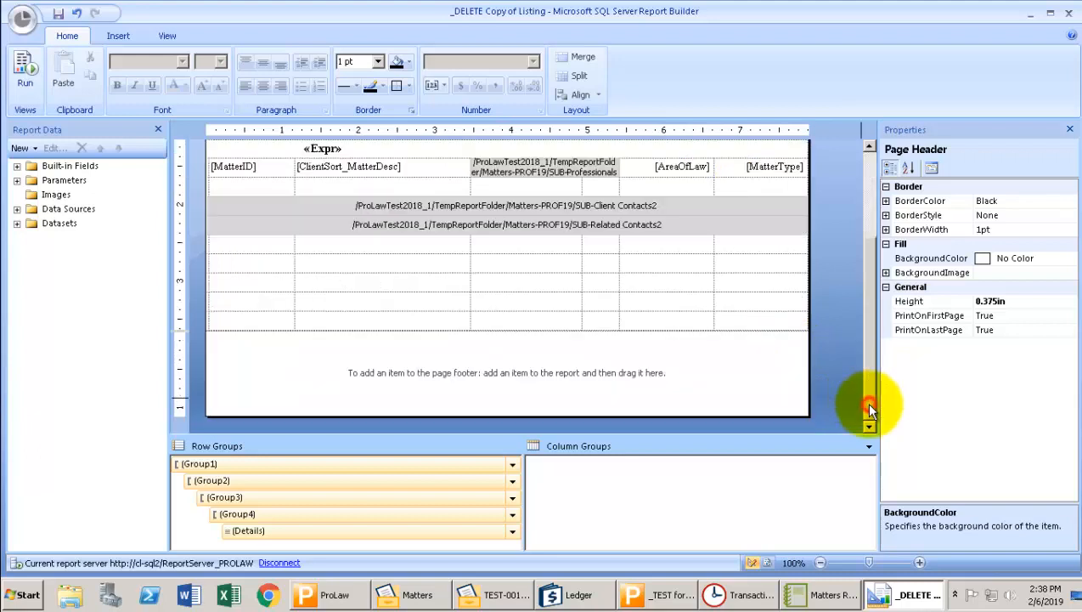
left_click(640, 408)
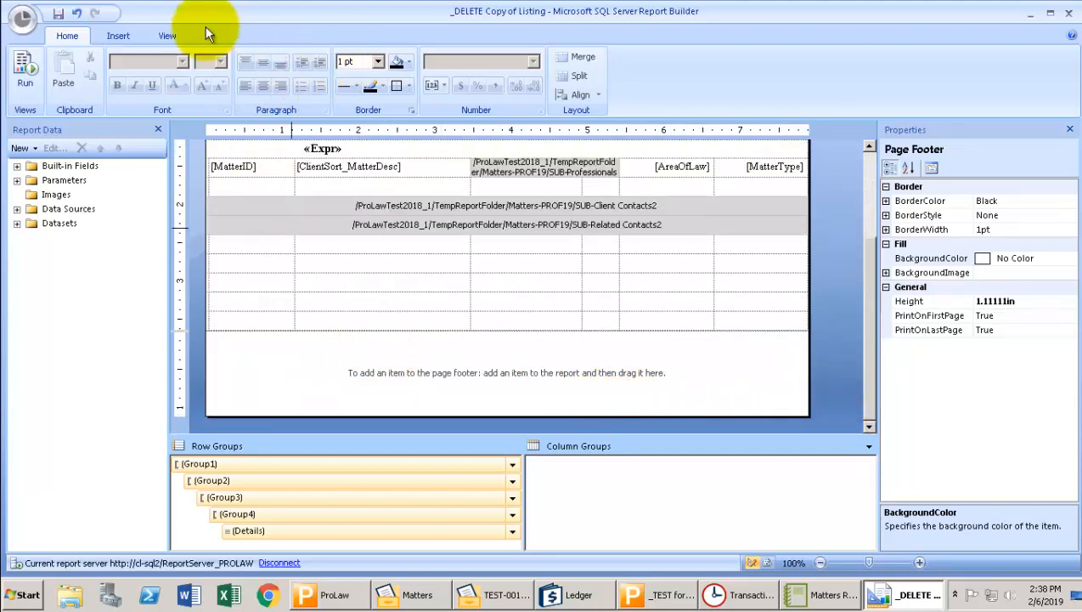
left_click(120, 39)
left_click(406, 75)
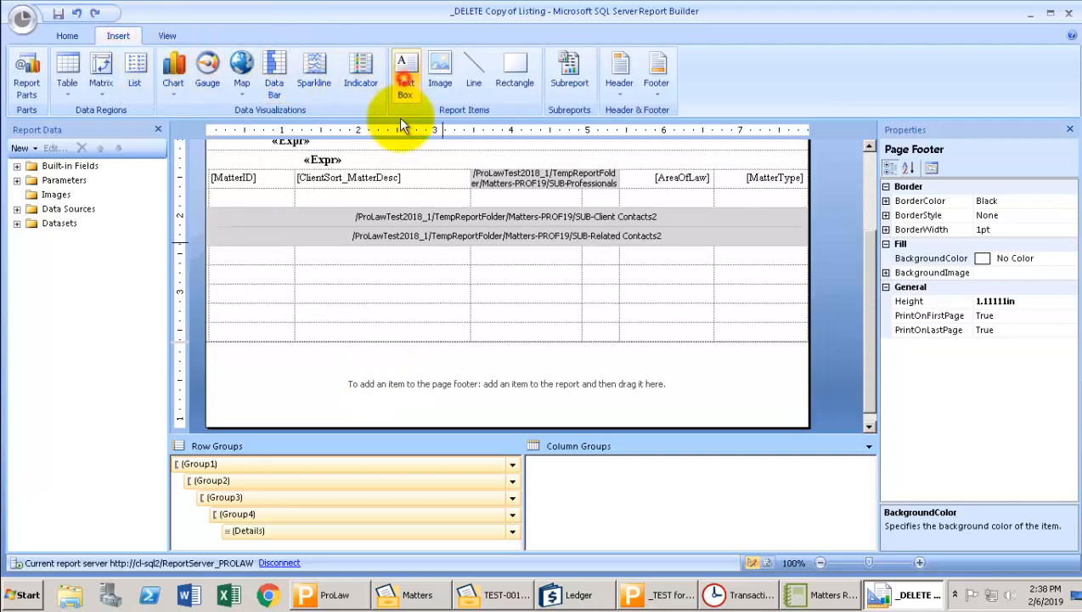
left_click(656, 371)
left_click(633, 363)
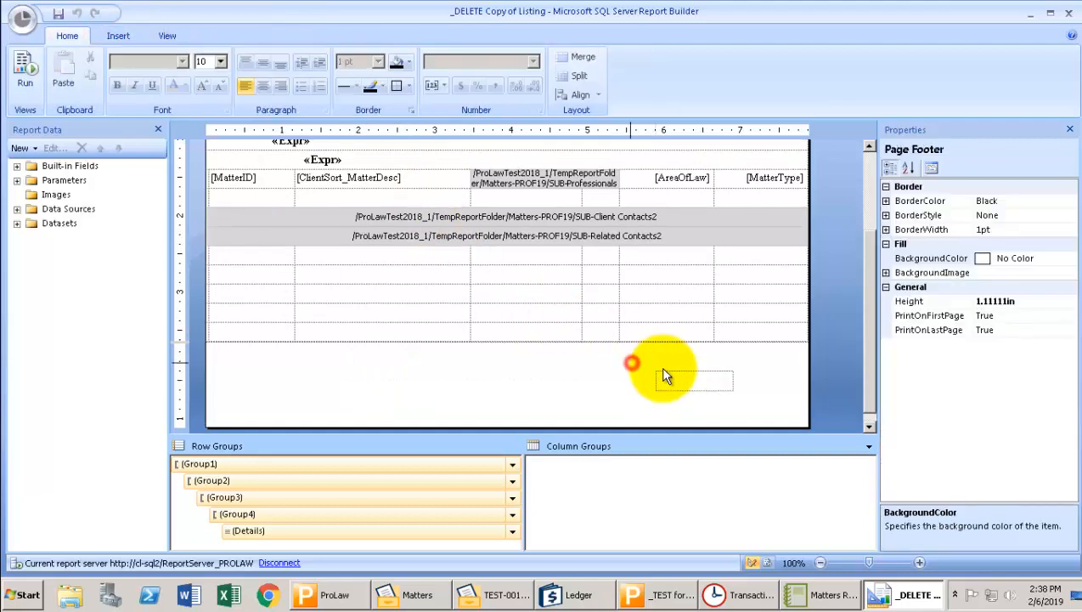
mouse_move(665, 375)
left_mouse_down()
mouse_move(739, 356)
mouse_move(650, 363)
left_mouse_up()
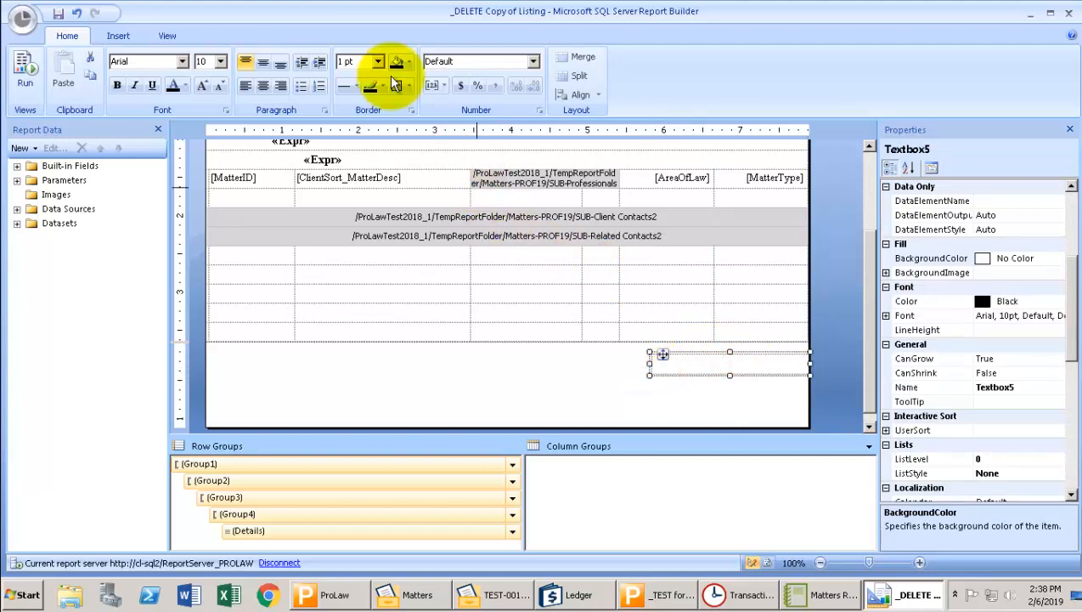
left_click(281, 87)
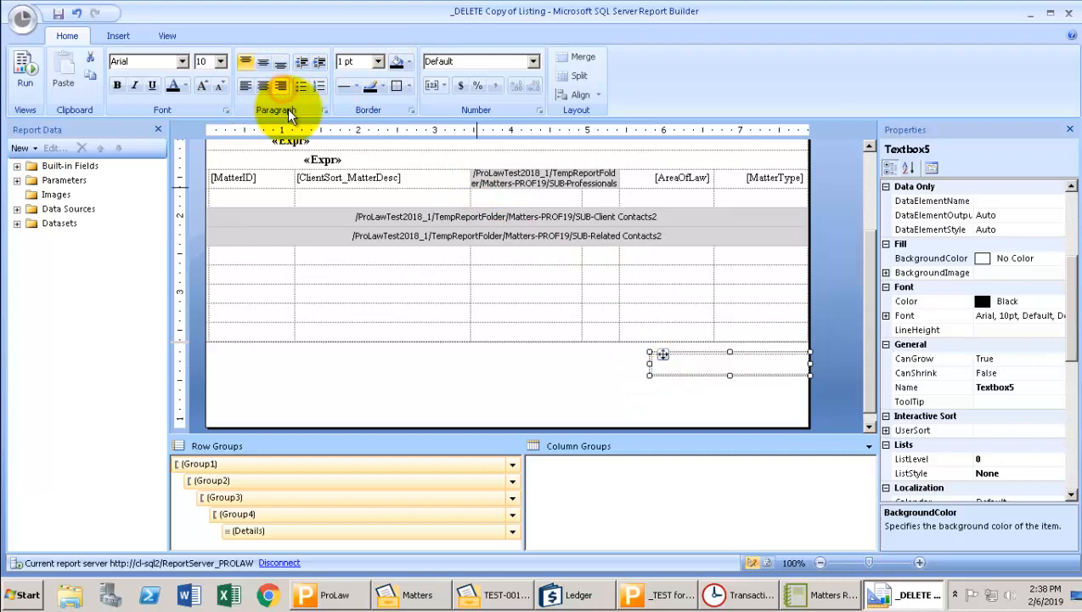
Set the footer text box's expression to ="Page " & Globals!OverallPageNumber & " of " & Globals!OverallTotalPages.
right_click(702, 375)
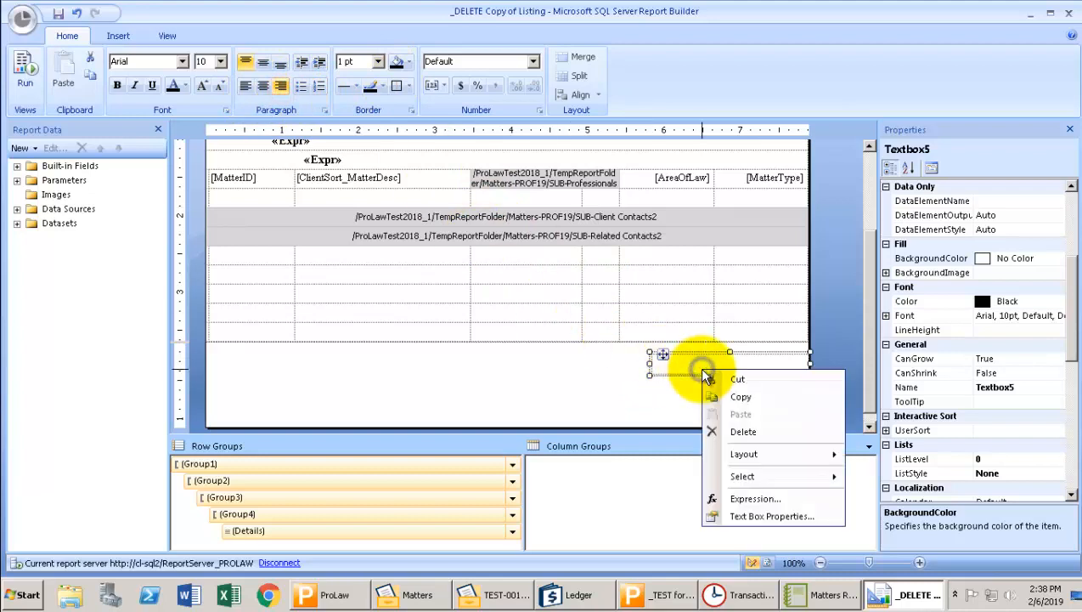
left_click(755, 497)
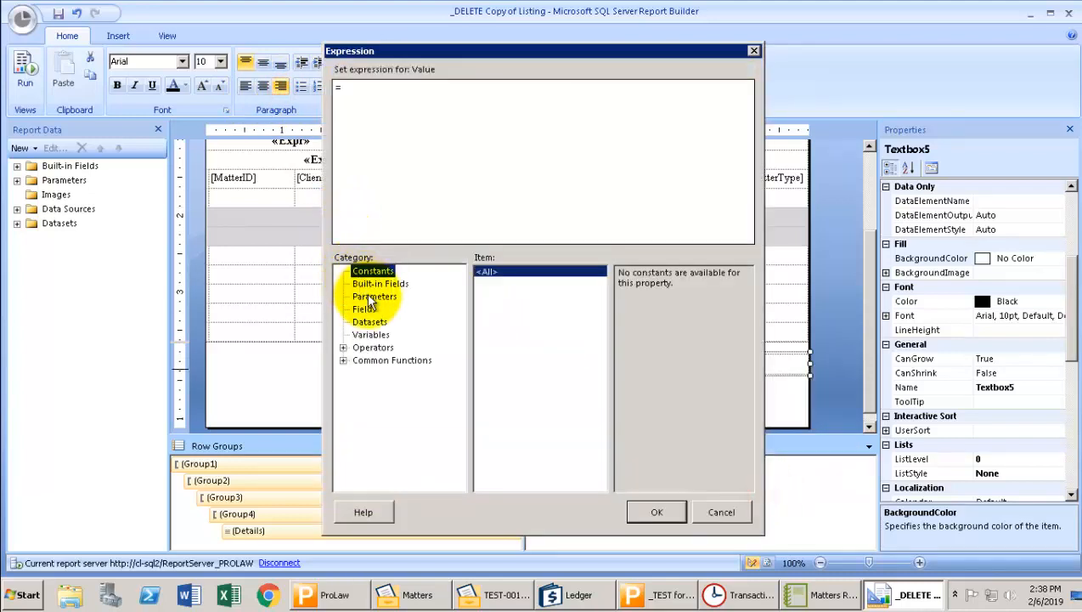
left_click(375, 285)
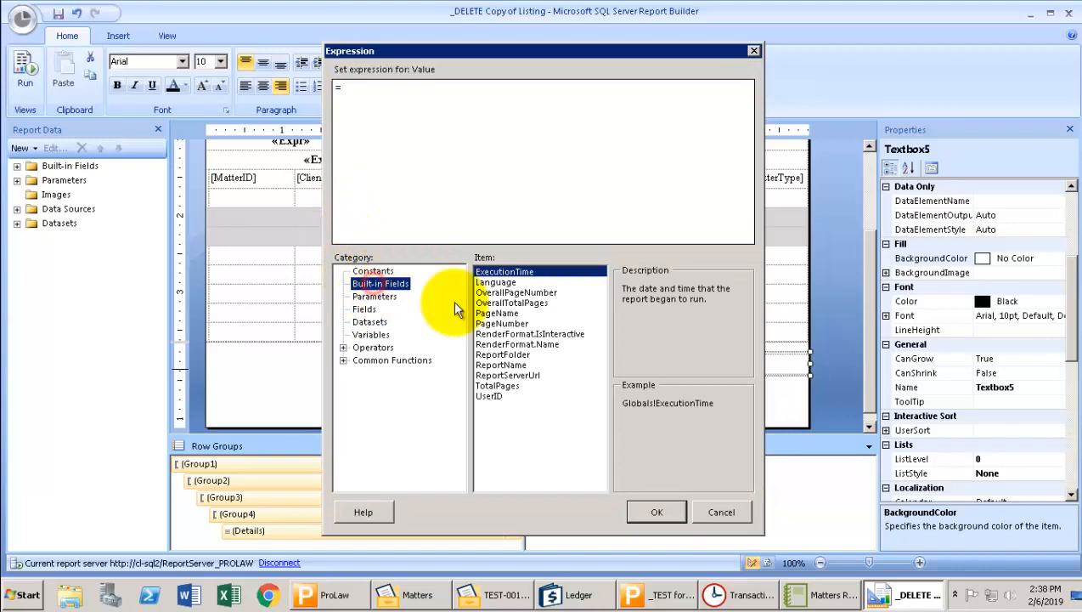
left_click(364, 91)
type("\"")
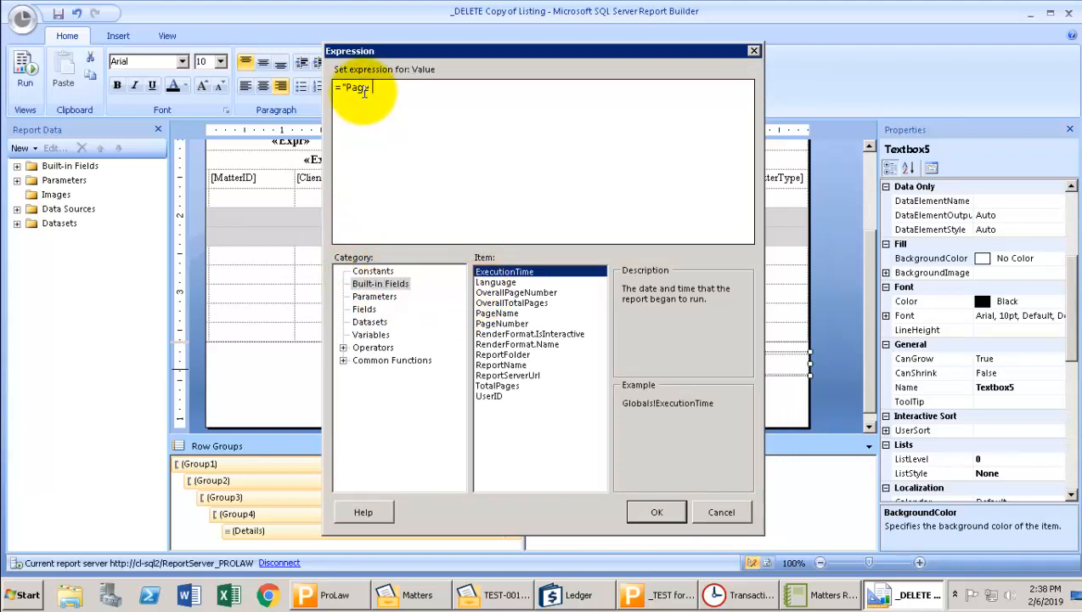
type("Page \" &")
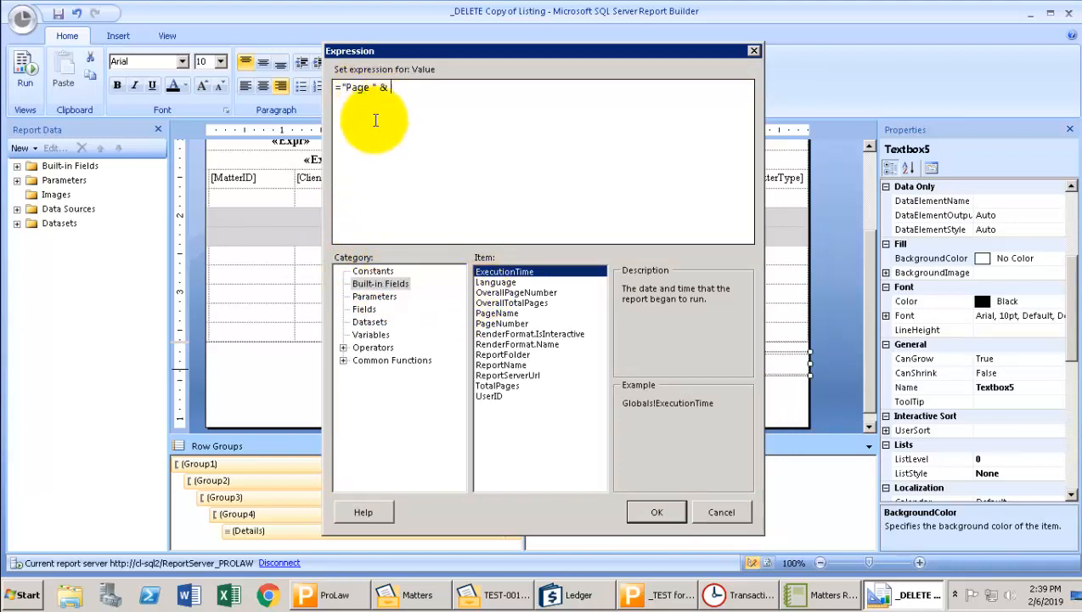
double_click(531, 292)
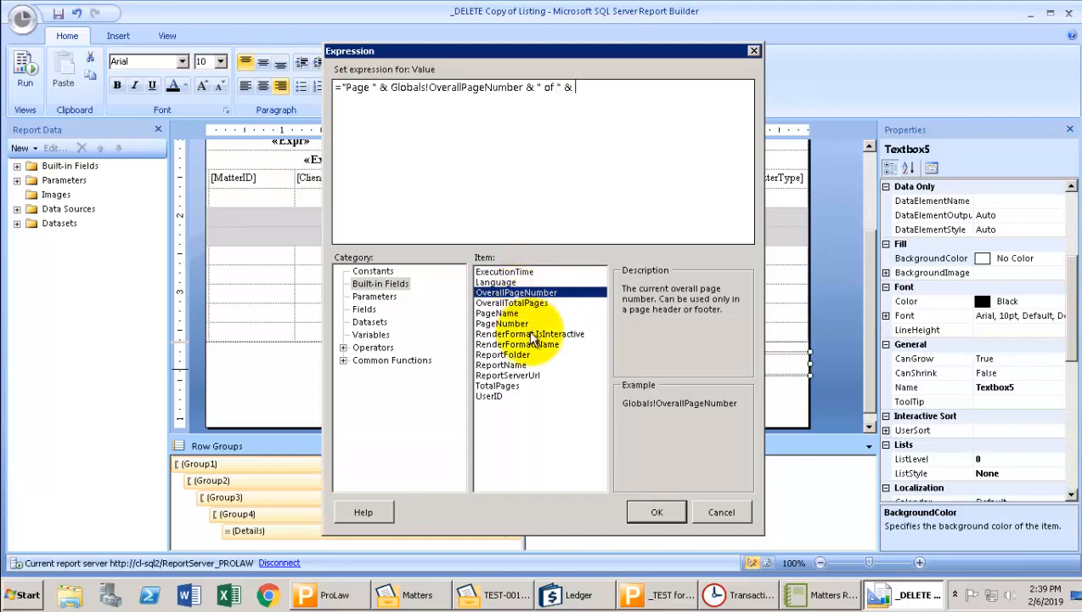
double_click(535, 302)
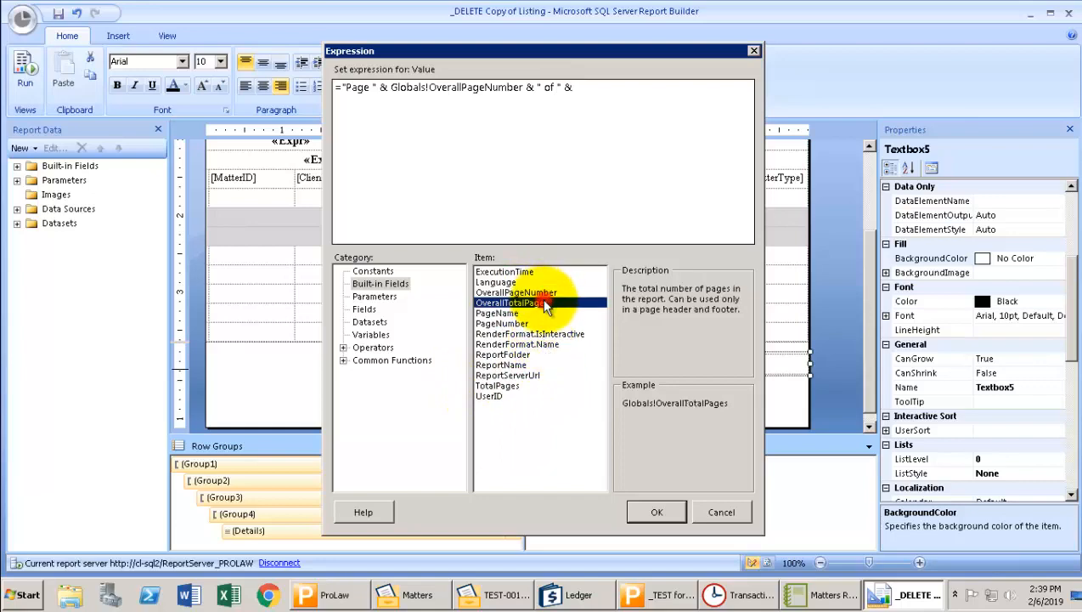
left_click(667, 515)
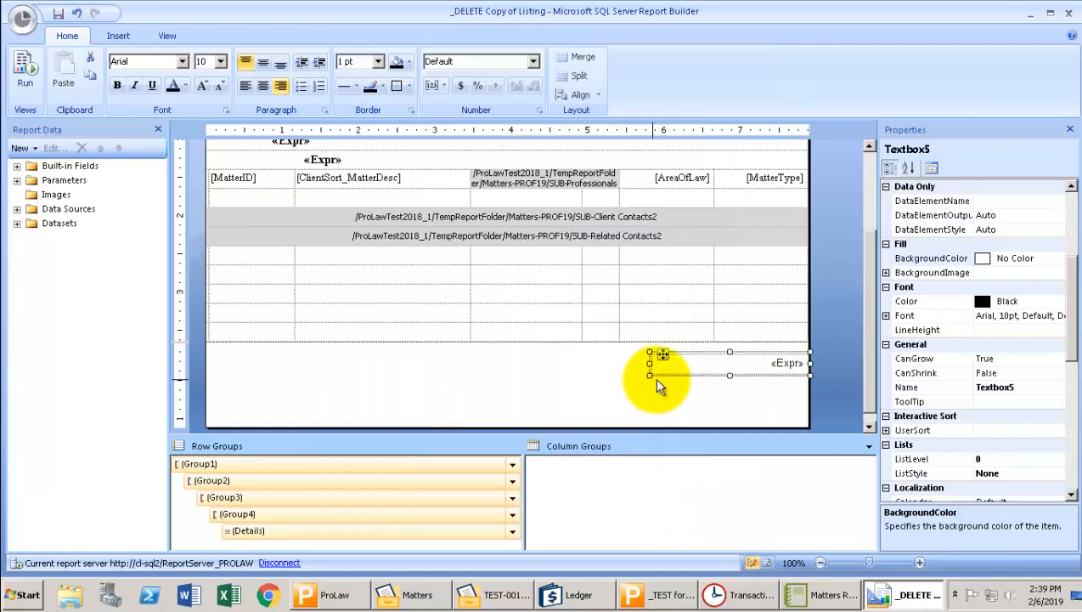
Reduce the page footer's height below the page number box, and select the report name text box in the header.
left_click_drag(607, 427, 596, 351)
scroll(596, 343, "up", 3)
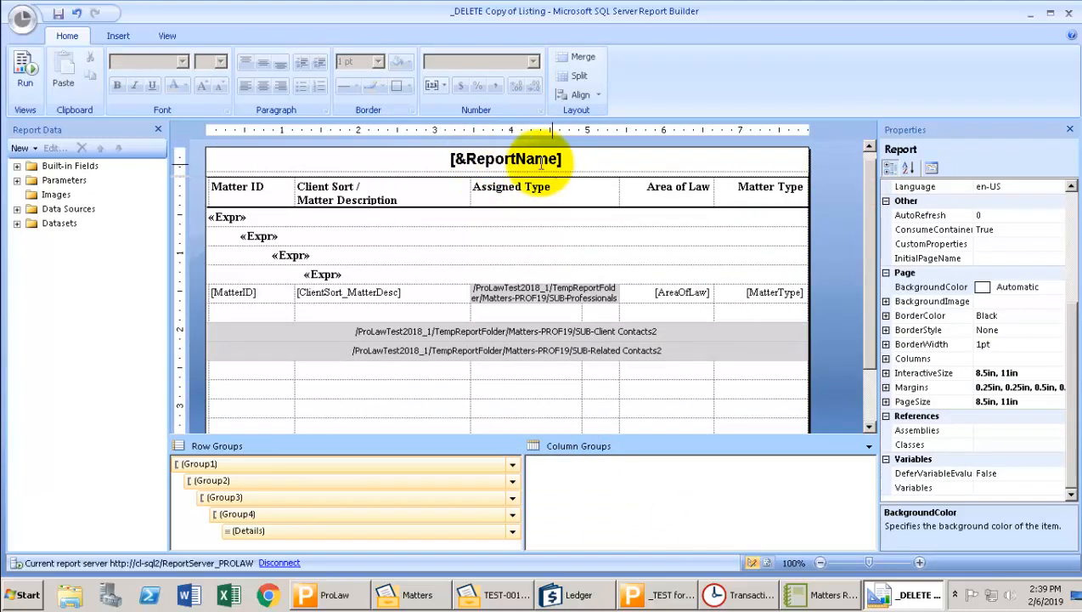
left_click(606, 161)
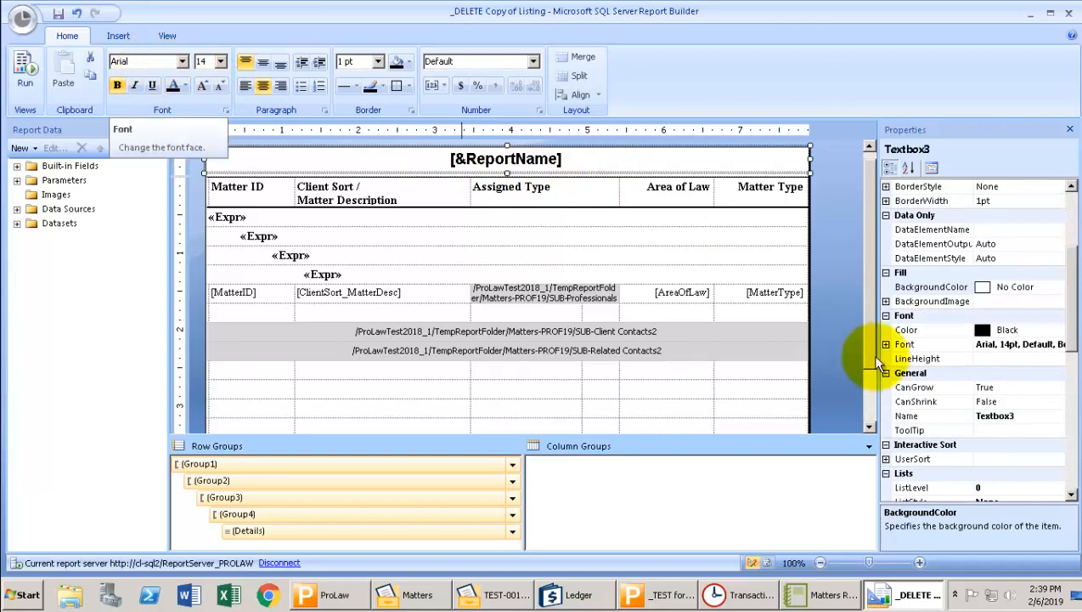
Select the header's report name box together with the footer's page number box, set both to Times New Roman, and close the report.
left_click(871, 414)
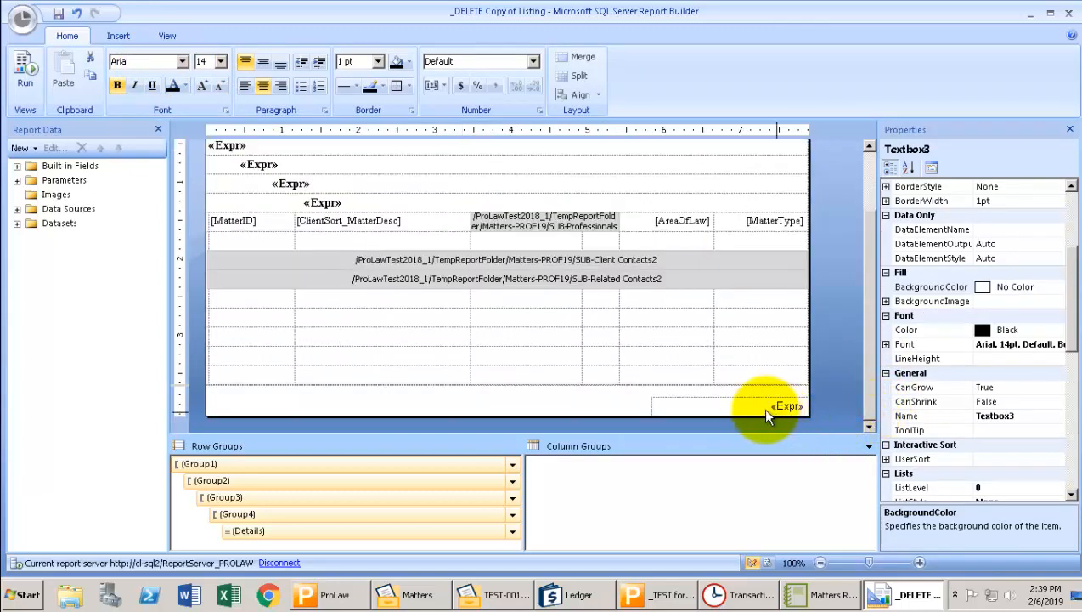
left_click_drag(871, 379, 858, 274)
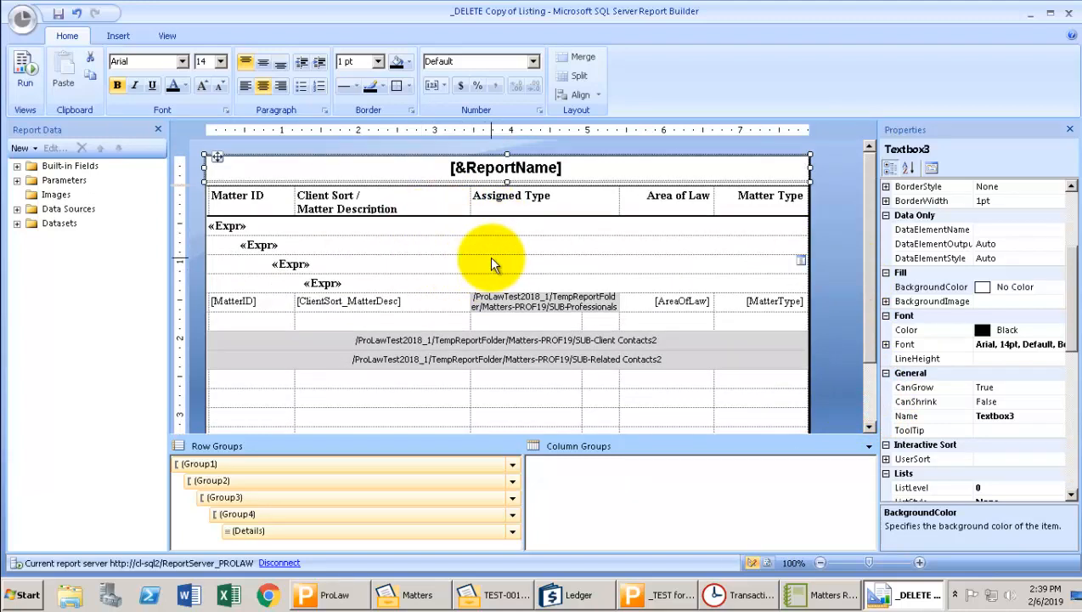
left_click(418, 211)
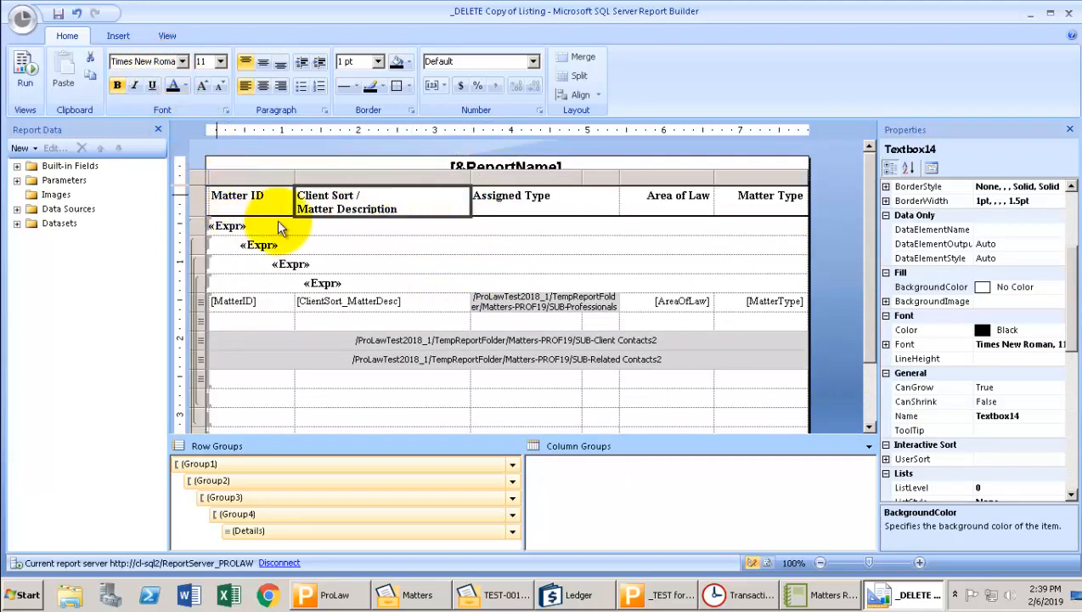
left_click(396, 163)
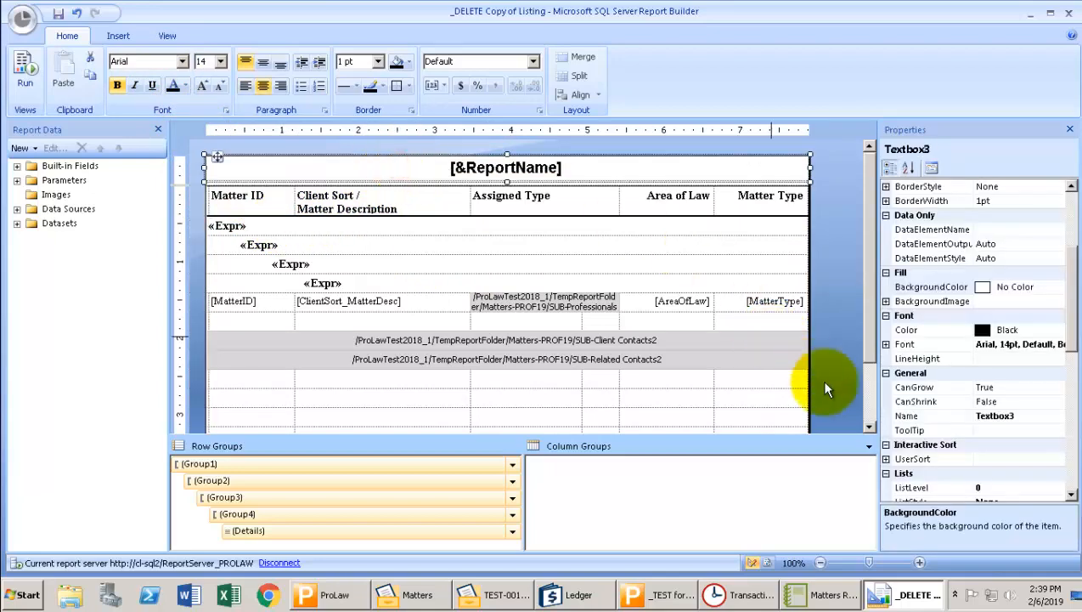
left_click(869, 406)
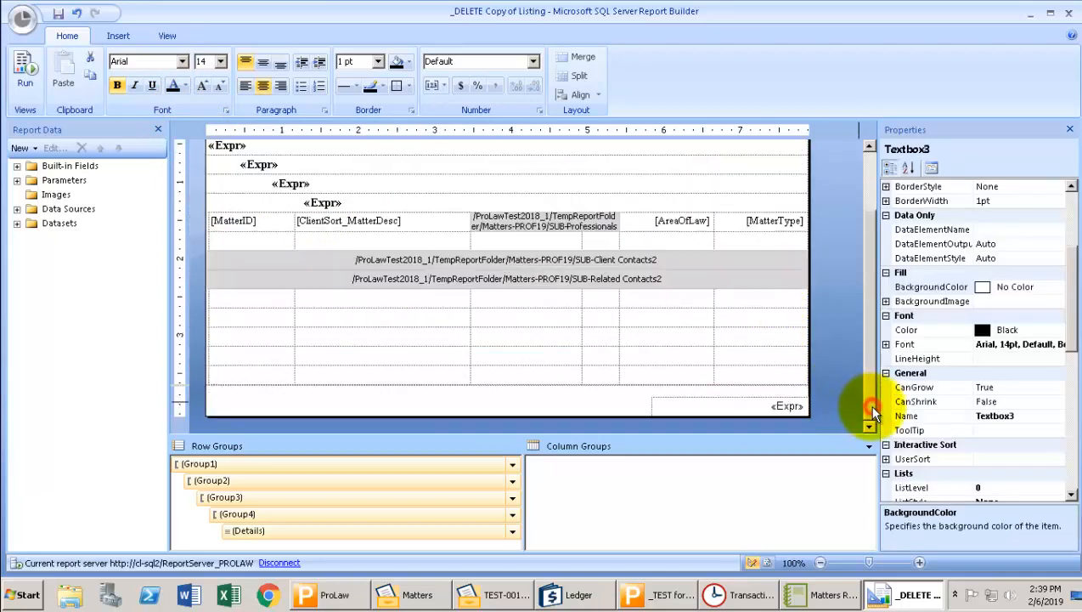
left_click(752, 406)
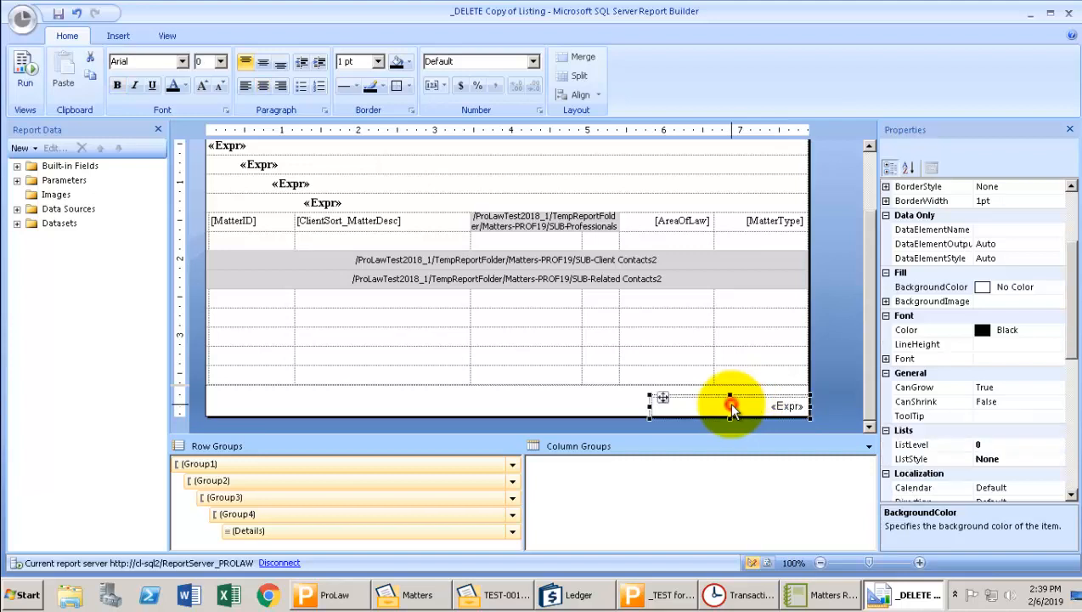
double_click(157, 65)
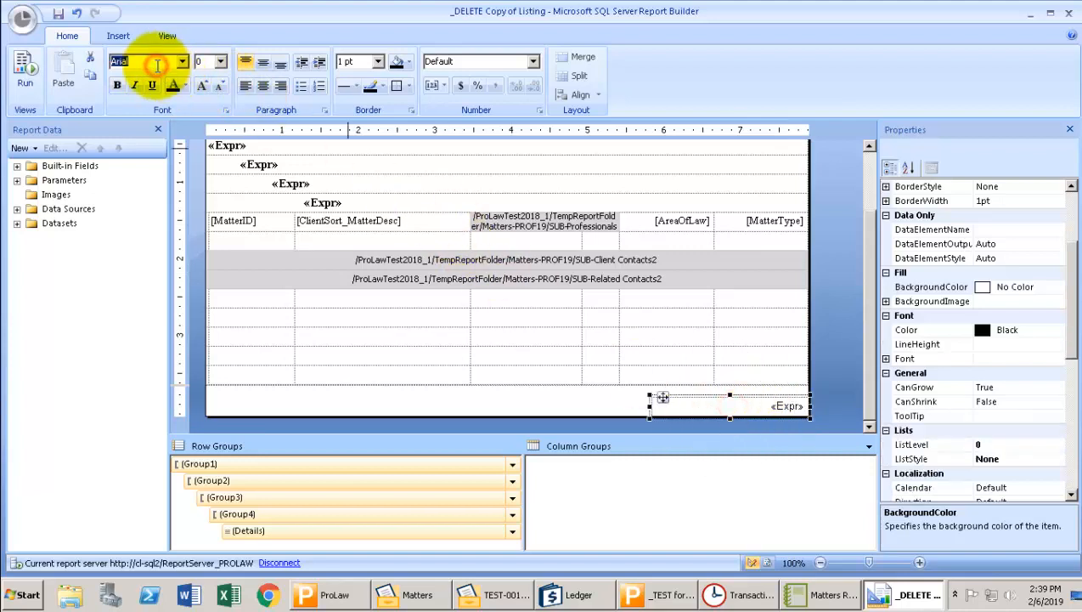
type("tim")
left_click(185, 63)
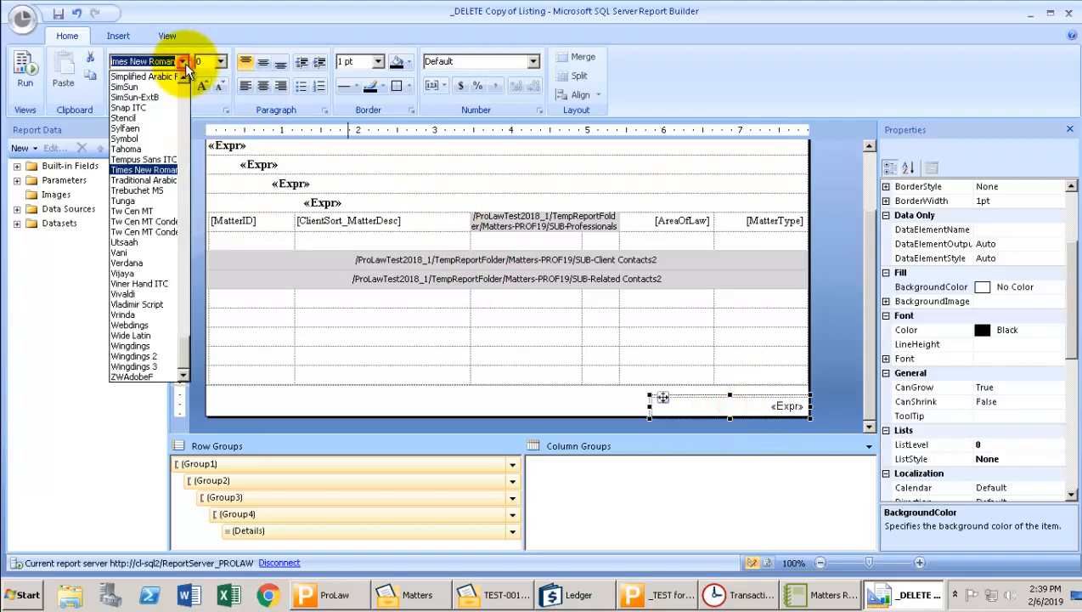
left_click(144, 170)
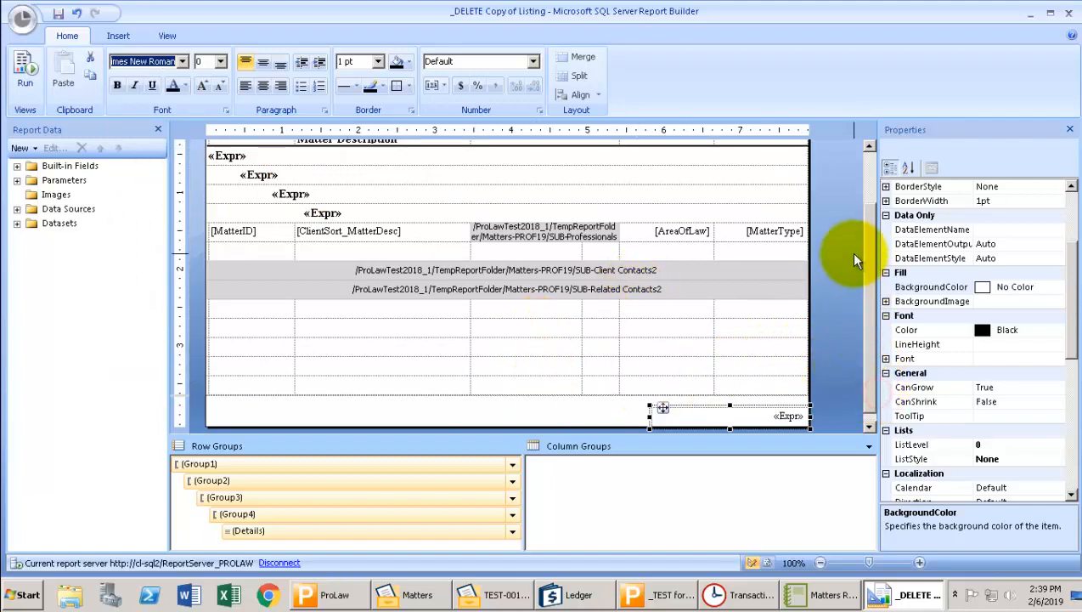
left_click(867, 184)
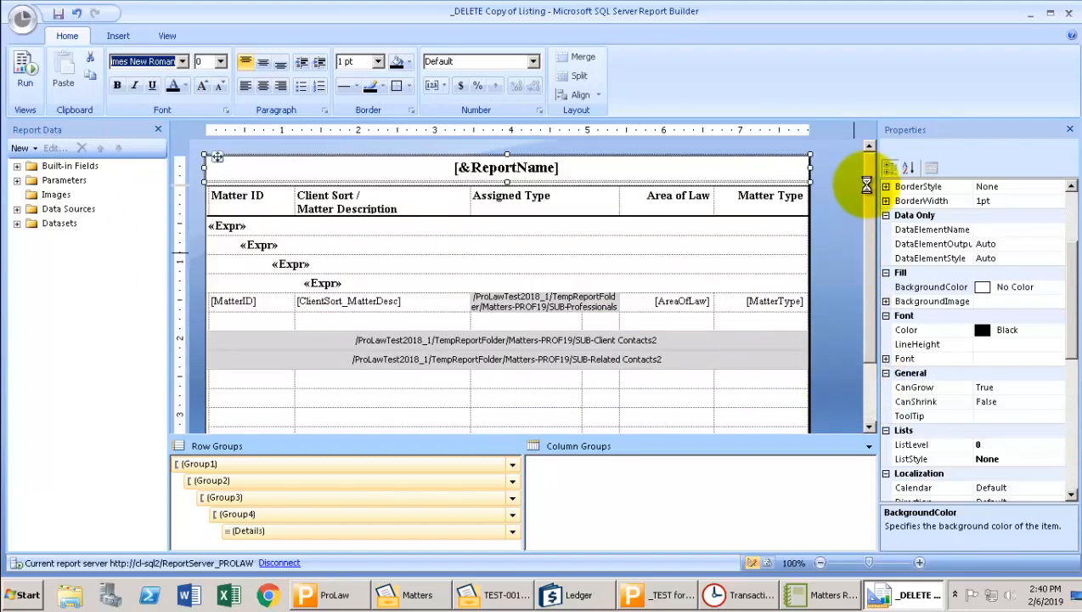
left_click(1069, 15)
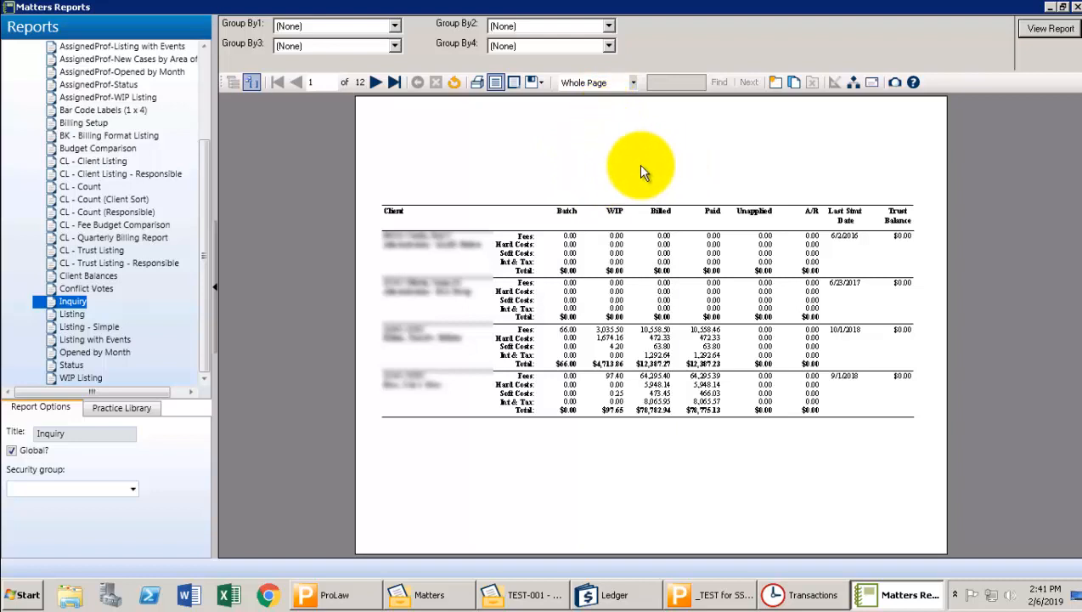
Page forward through the Inquiry report preview from page 1 to examine the content of its successive pages.
left_click(375, 85)
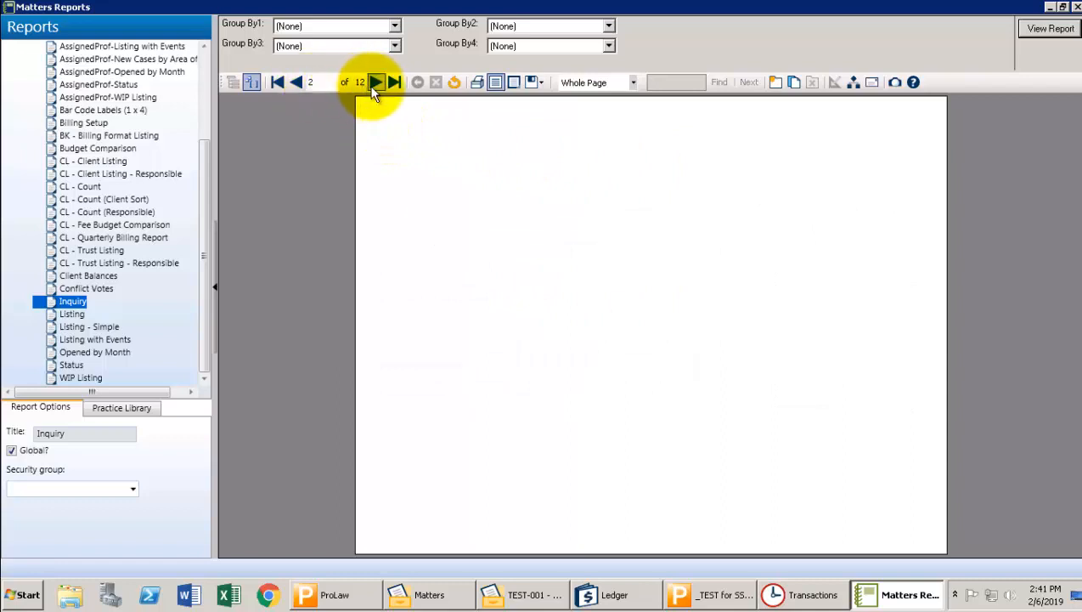
left_click(374, 85)
left_click(374, 85)
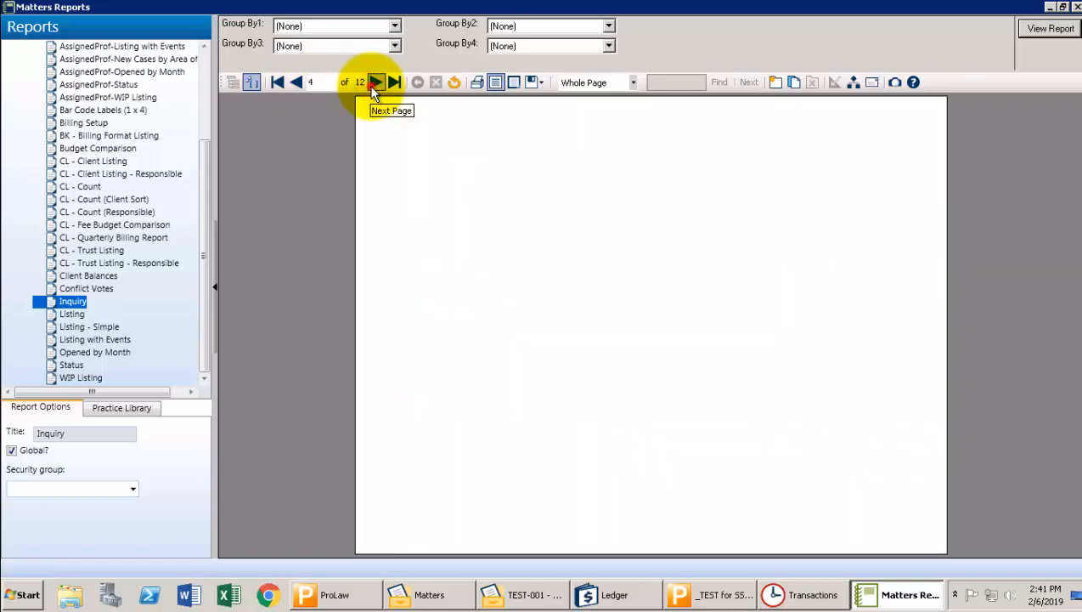
left_click(375, 85)
left_click(375, 85)
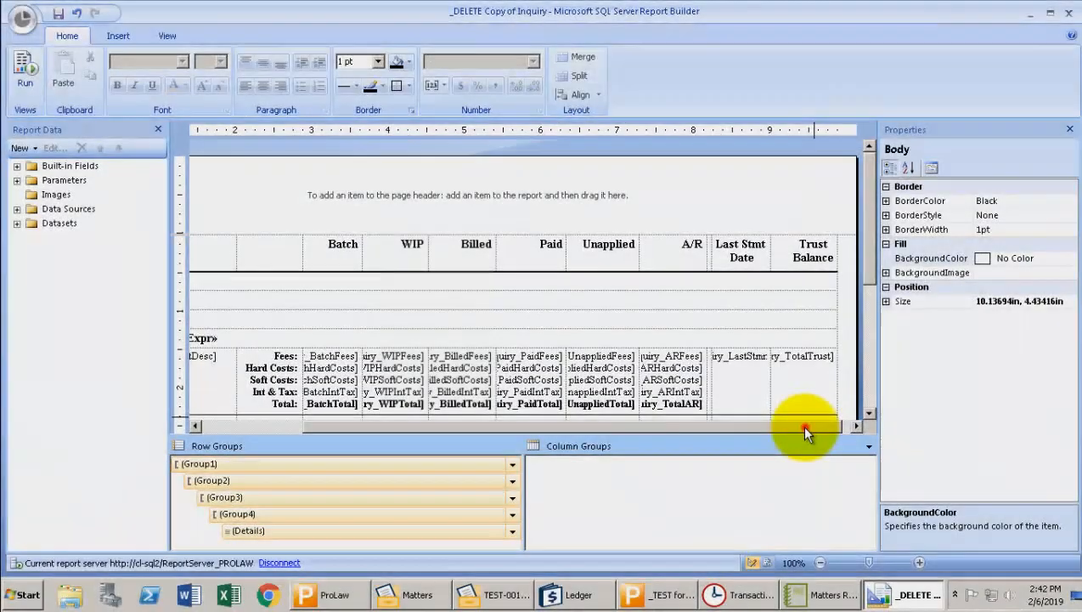
left_click_drag(801, 424, 700, 427)
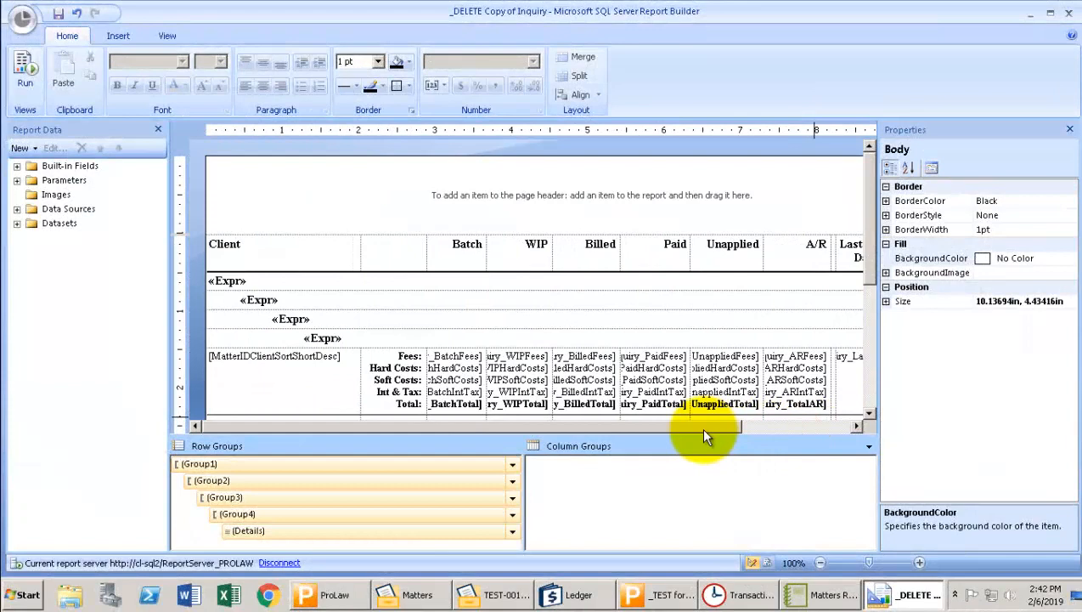
left_click(870, 358)
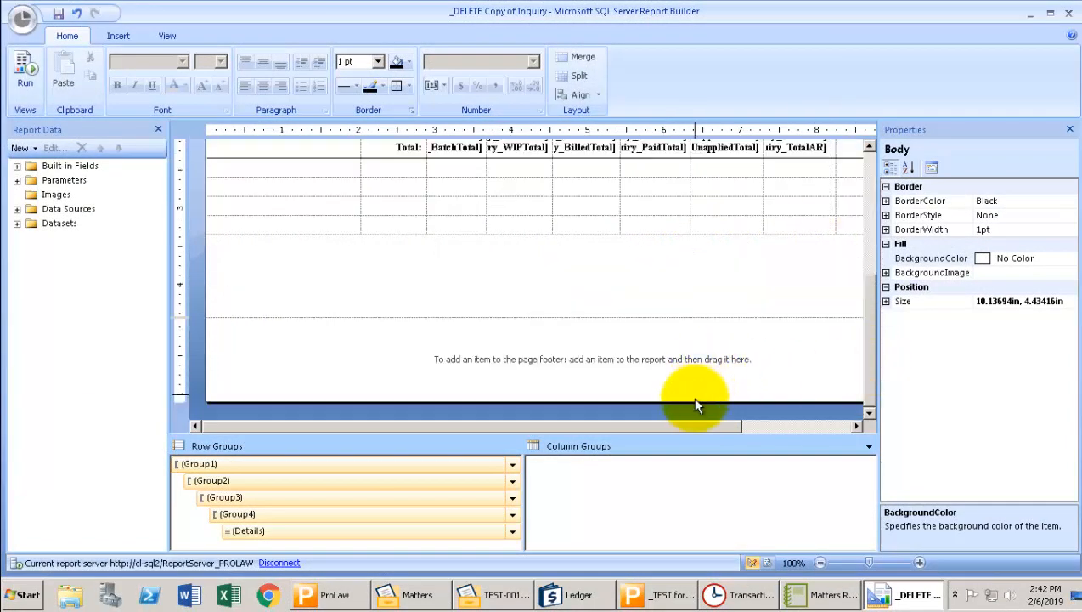
left_click_drag(695, 400, 684, 307)
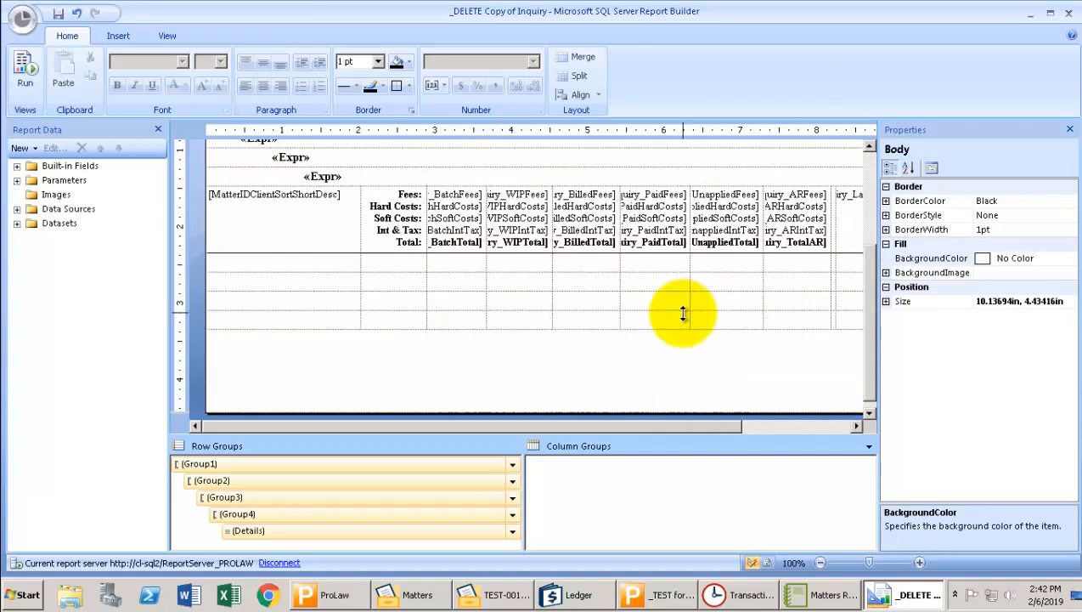
key("ctrl+z")
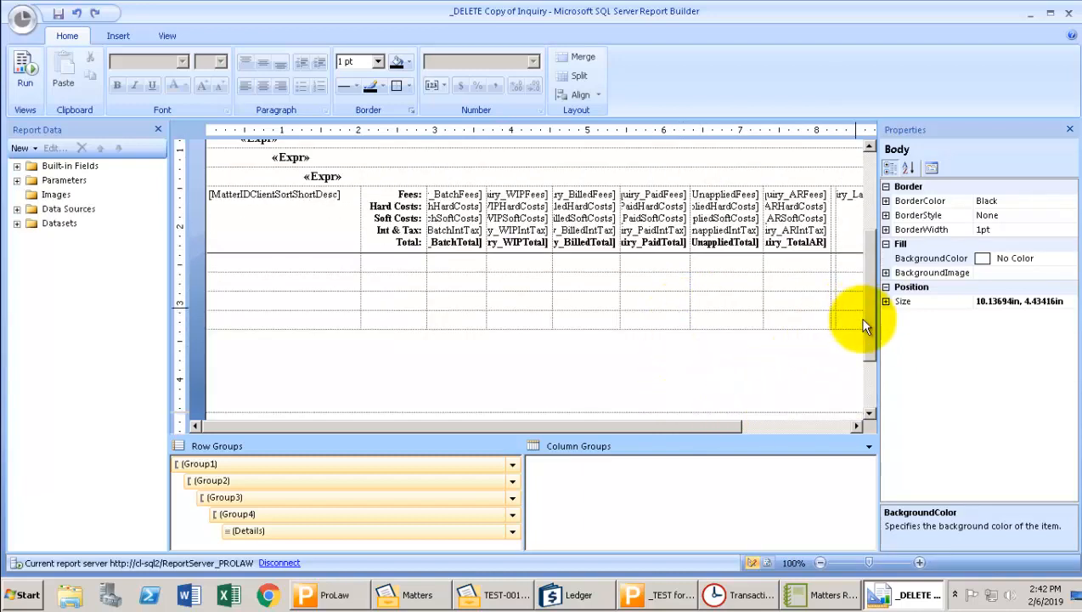
Remove the empty page footer and shrink the report body to a height of about 3.35 in, ending just below the table.
left_click_drag(868, 344, 871, 411)
right_click(702, 383)
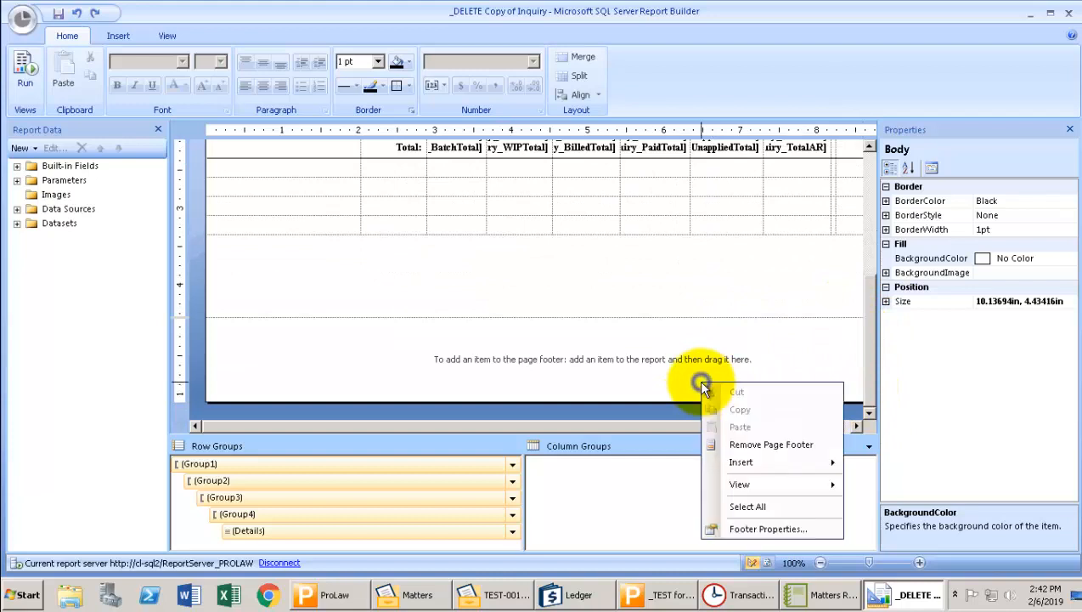
left_click(751, 453)
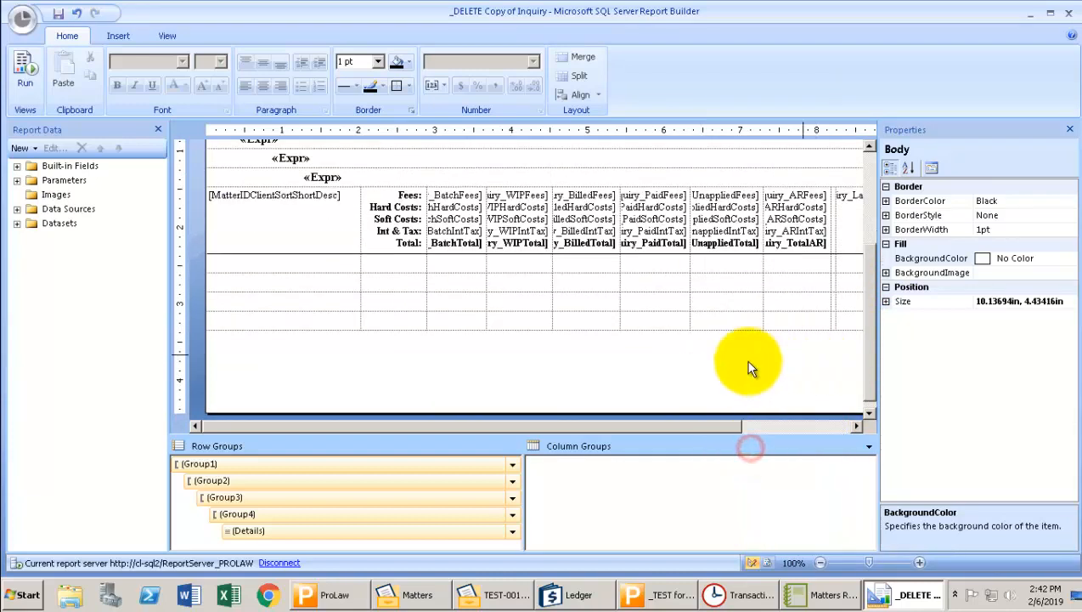
left_click(678, 368)
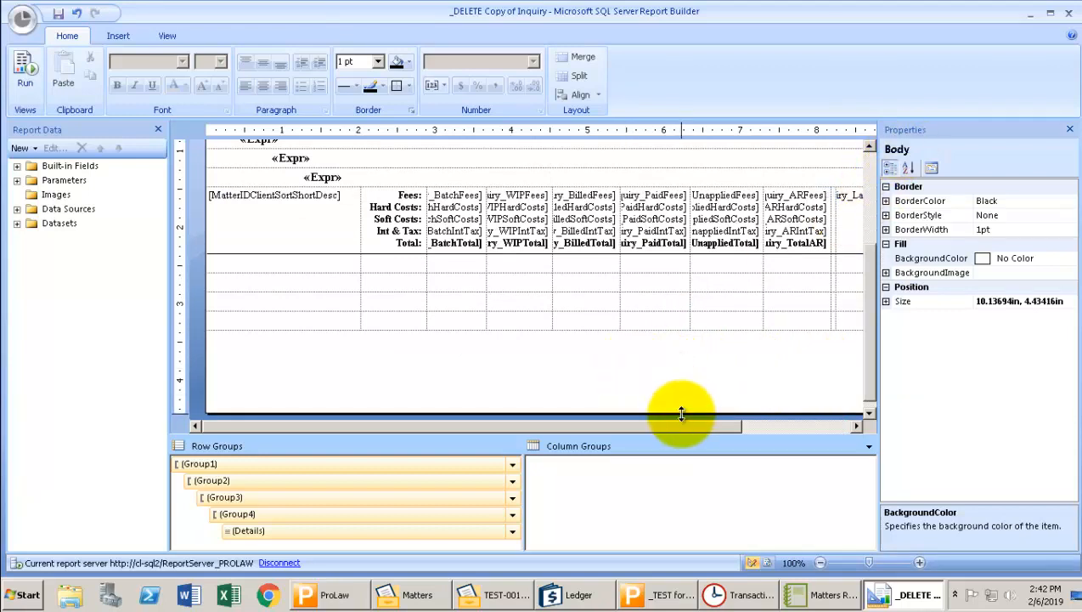
left_click_drag(682, 414, 677, 302)
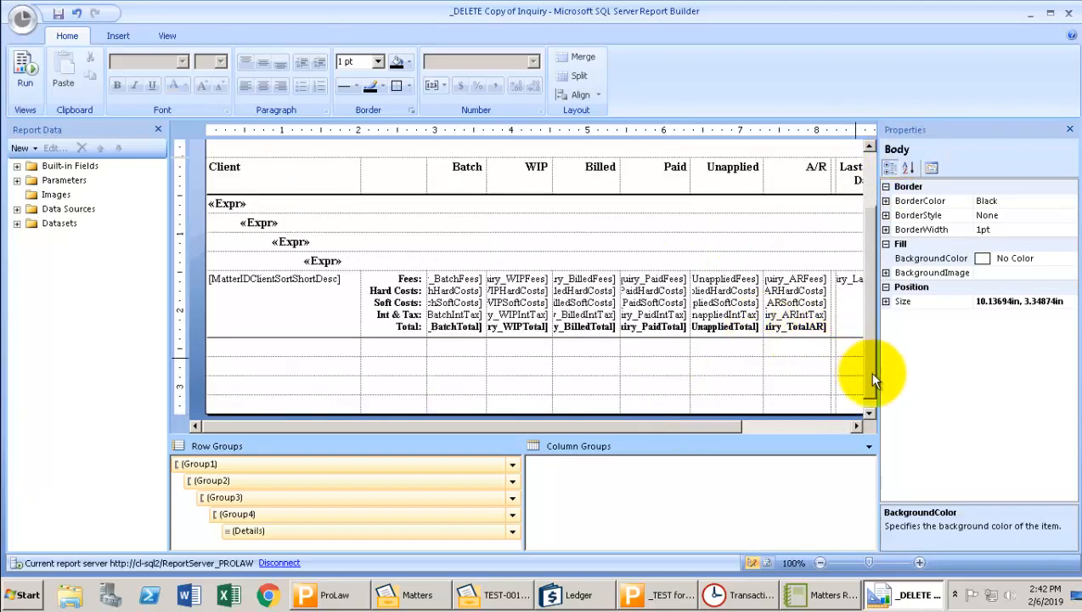
Remove the empty page header from the copy of the Inquiry report.
scroll(850, 286, "up", 2)
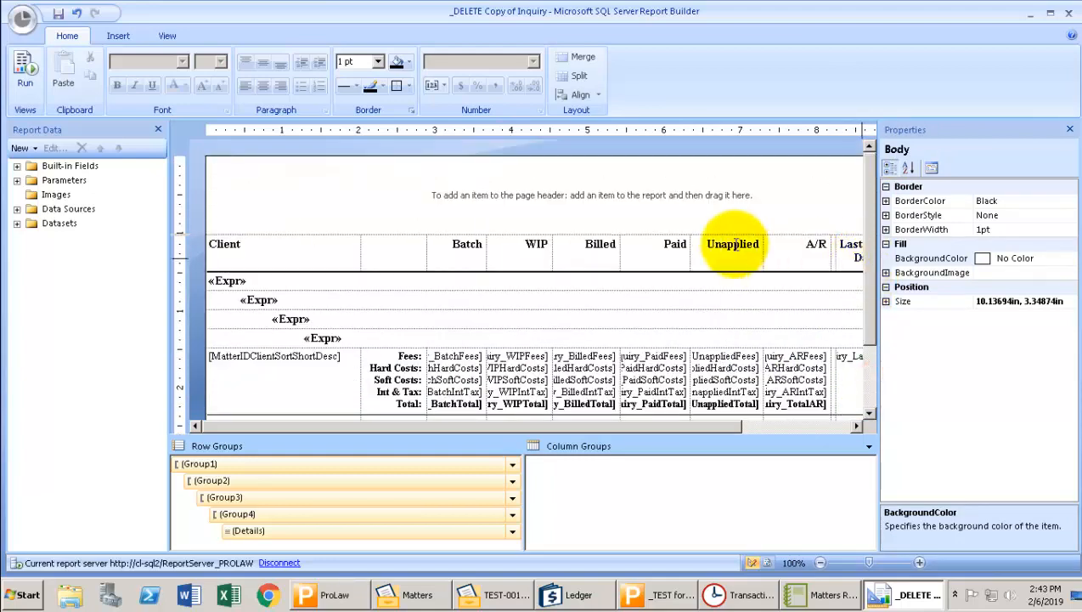
right_click(655, 217)
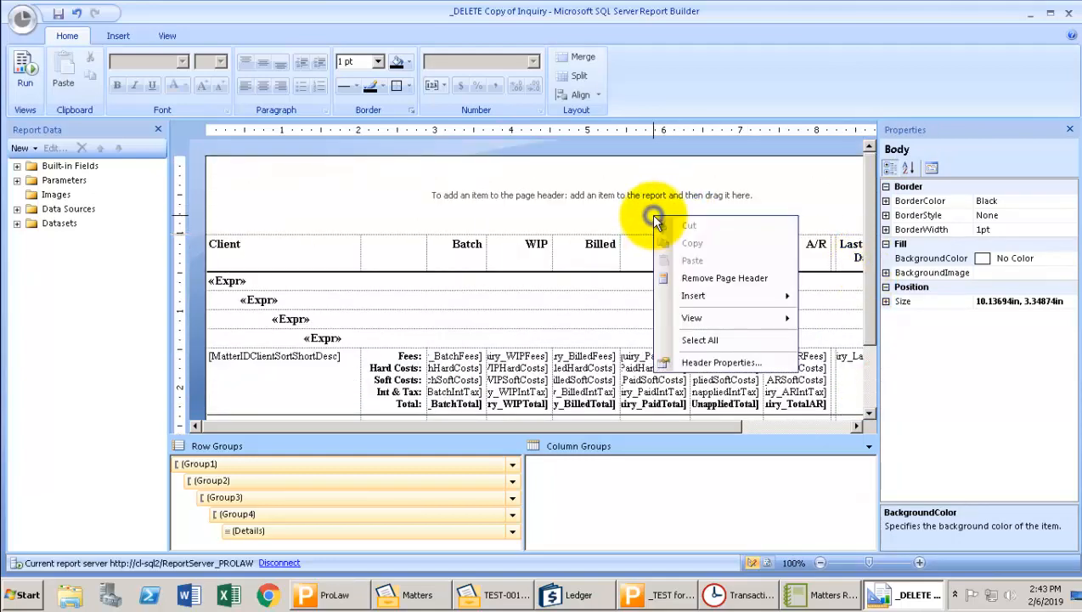
left_click(700, 279)
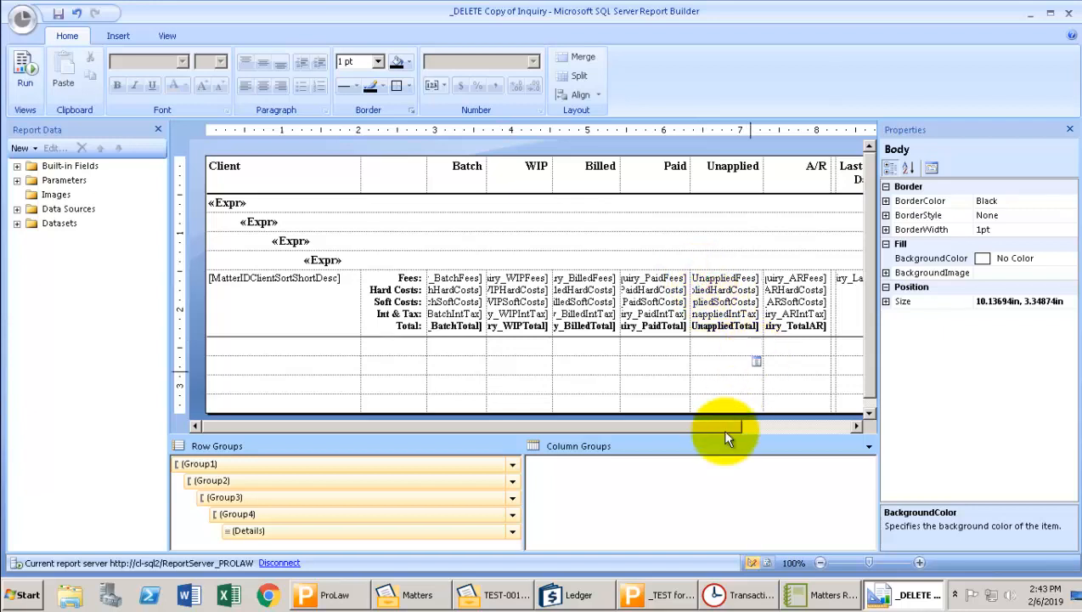
Check the report's paper size, orientation and margins in its page setup against the width of the body.
left_click_drag(728, 427, 854, 428)
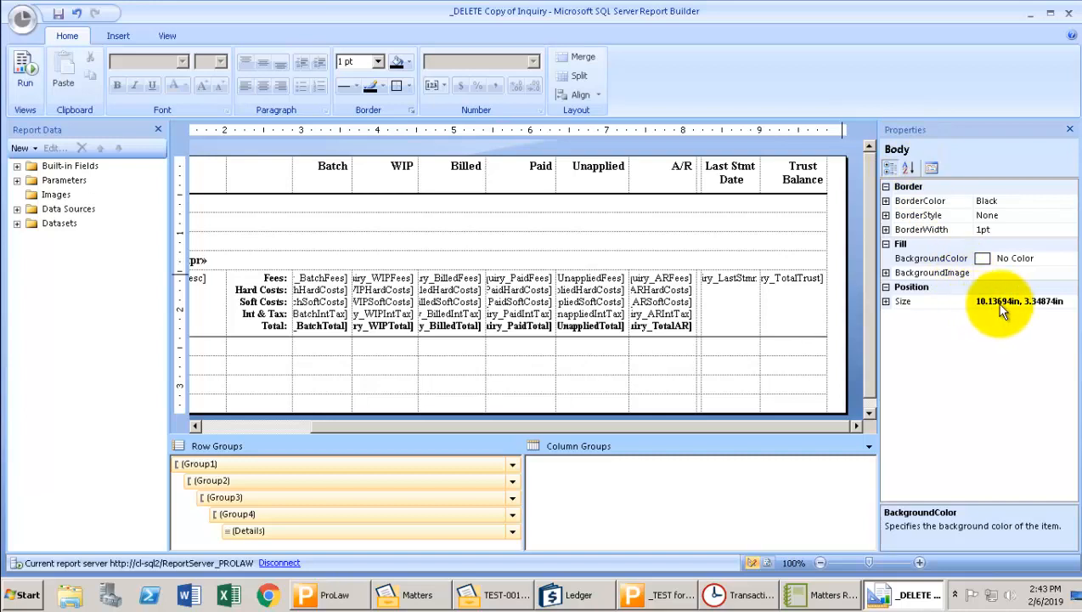
right_click(851, 315)
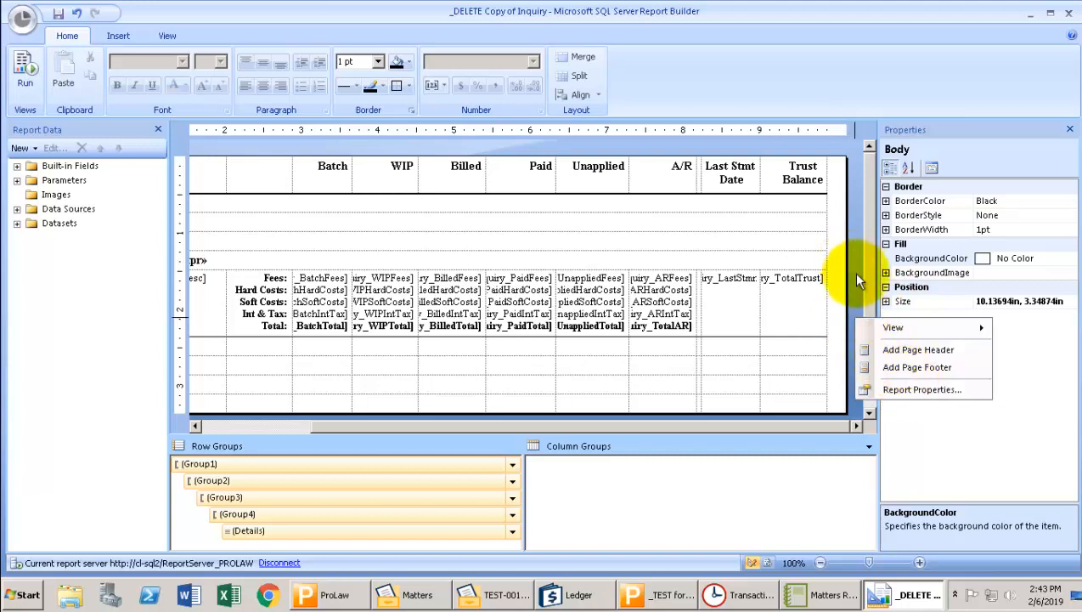
left_click(916, 391)
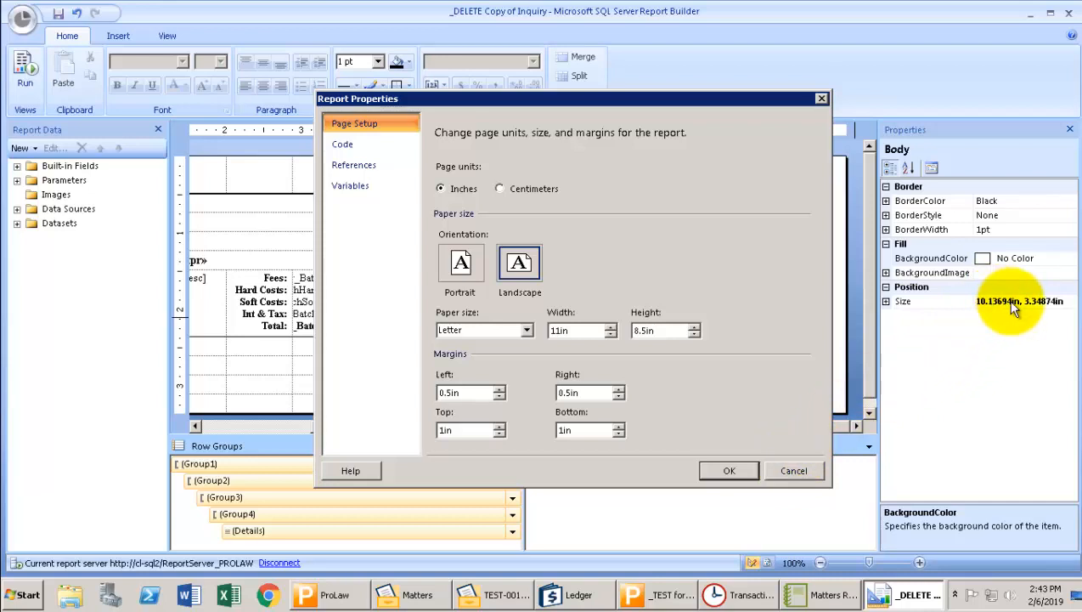
left_click(730, 469)
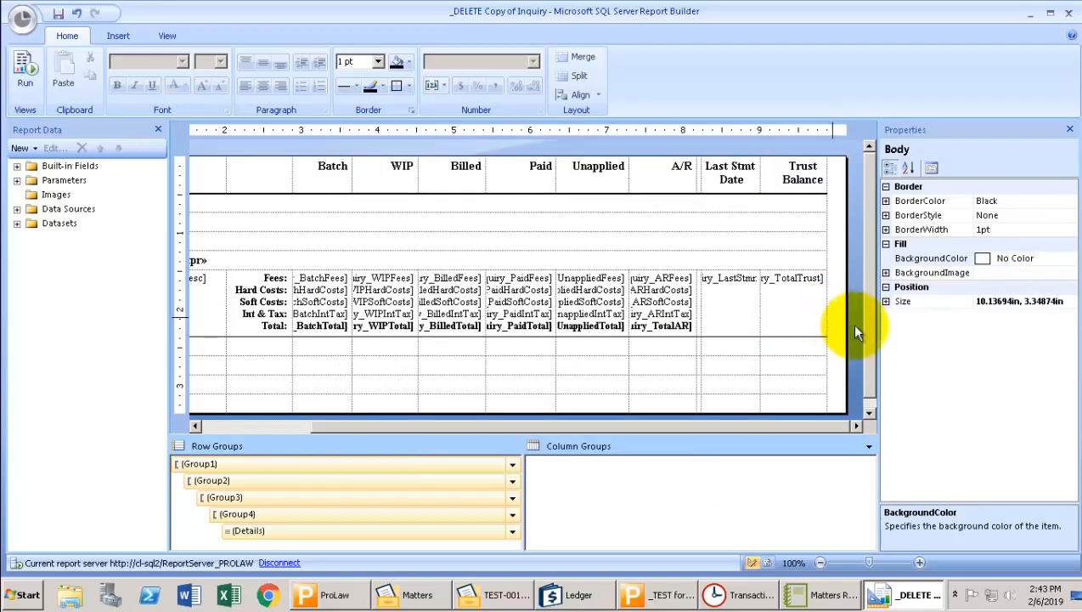
Select the entire Matters table and check its location and size in its properties.
left_click(216, 242)
left_click(234, 425)
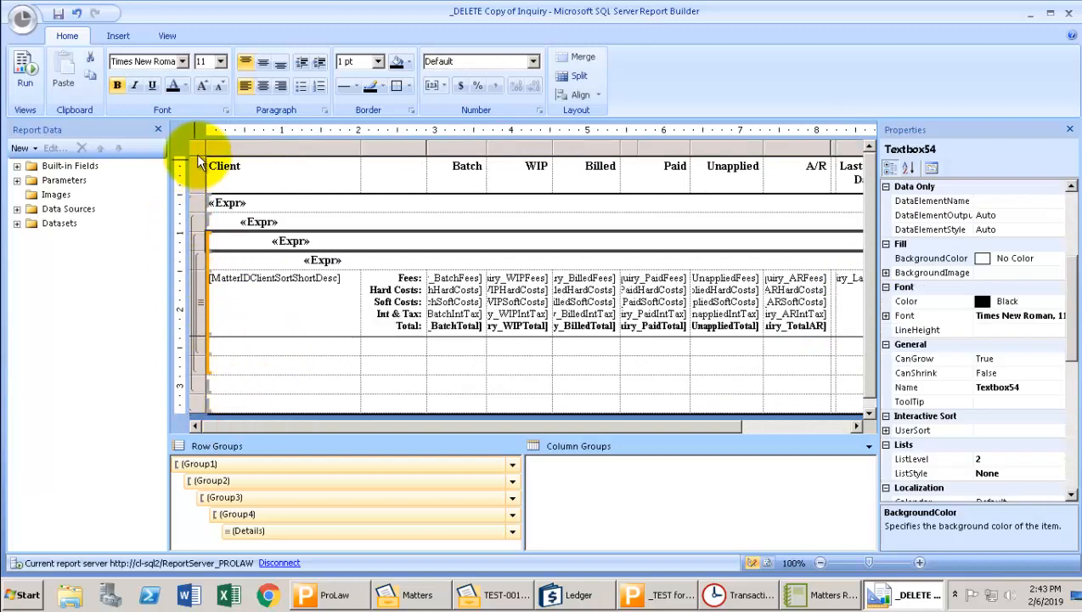
left_click(198, 150)
left_click(1072, 477)
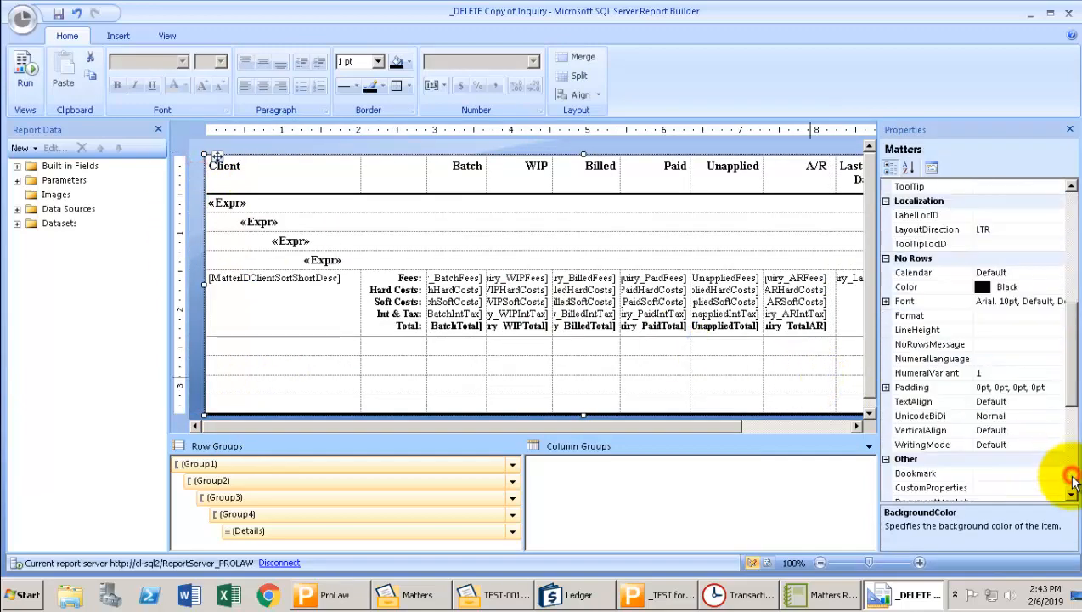
left_click(1072, 476)
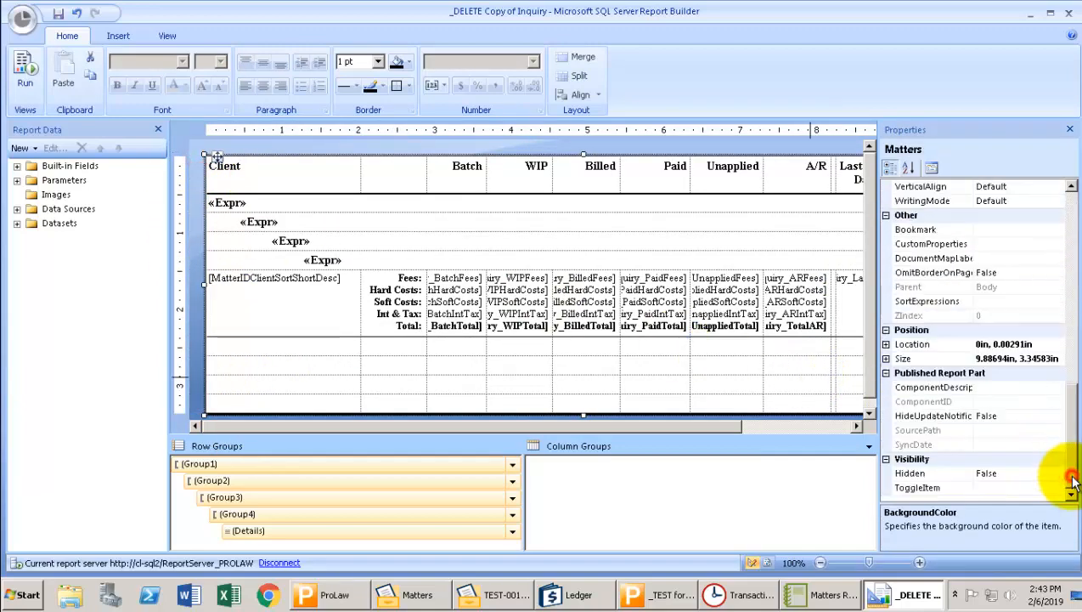
Set the width of the Inquiry report body to 10 in.
left_click(807, 425)
left_click(839, 329)
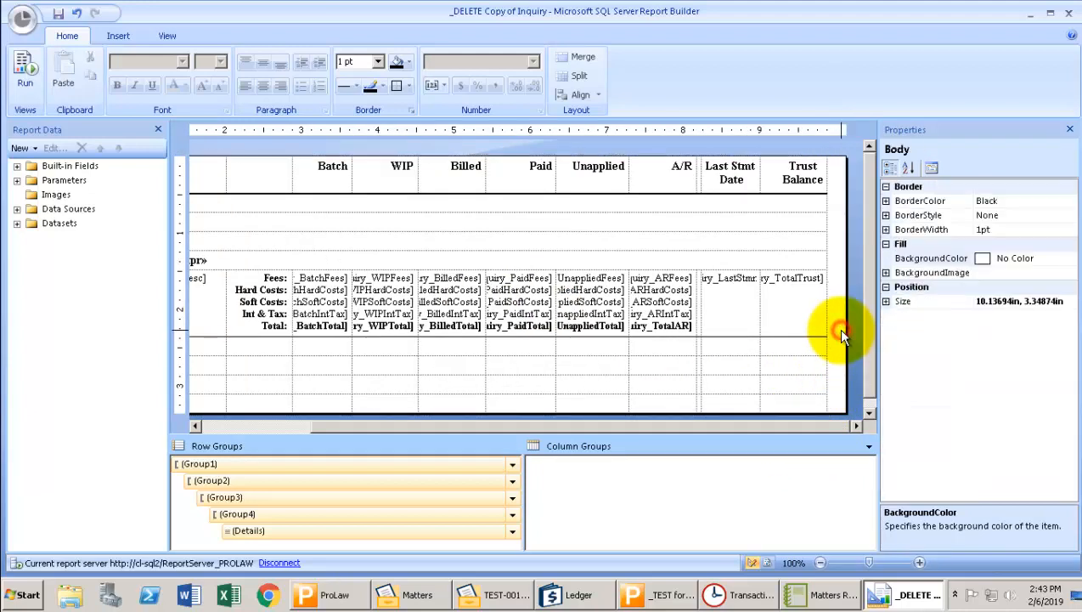
left_click(992, 302)
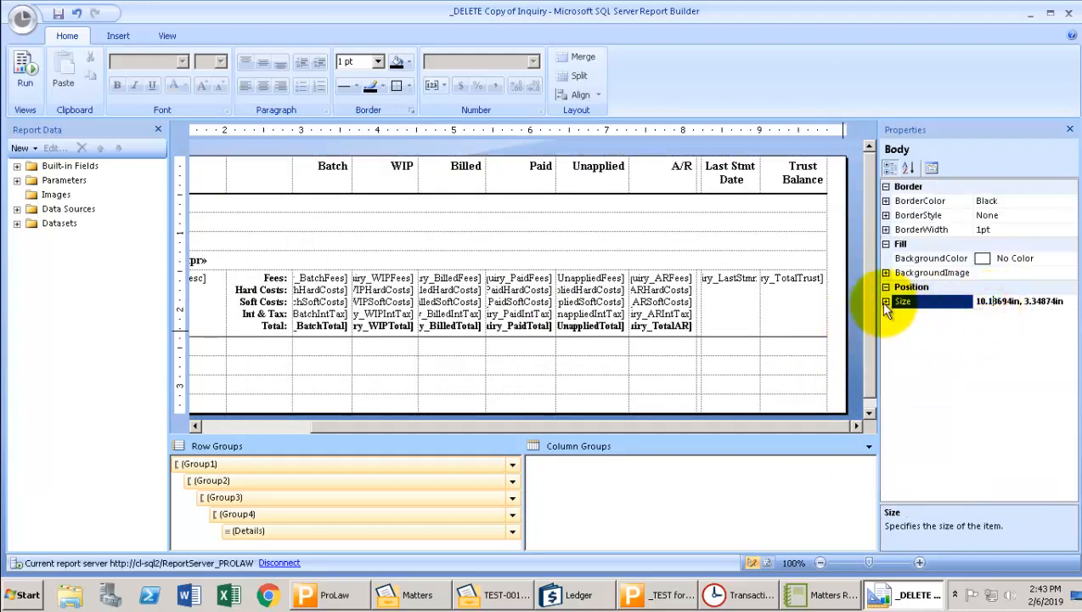
left_click(886, 302)
left_click(987, 314)
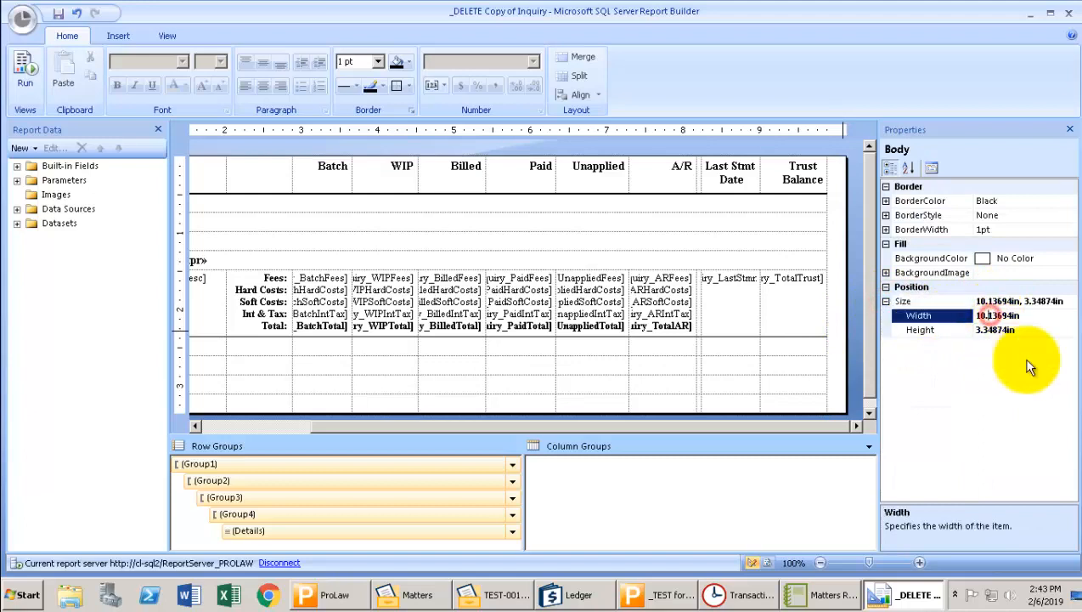
key("Delete")
key("Delete")
key("Delete")
key("Delete")
key("Delete")
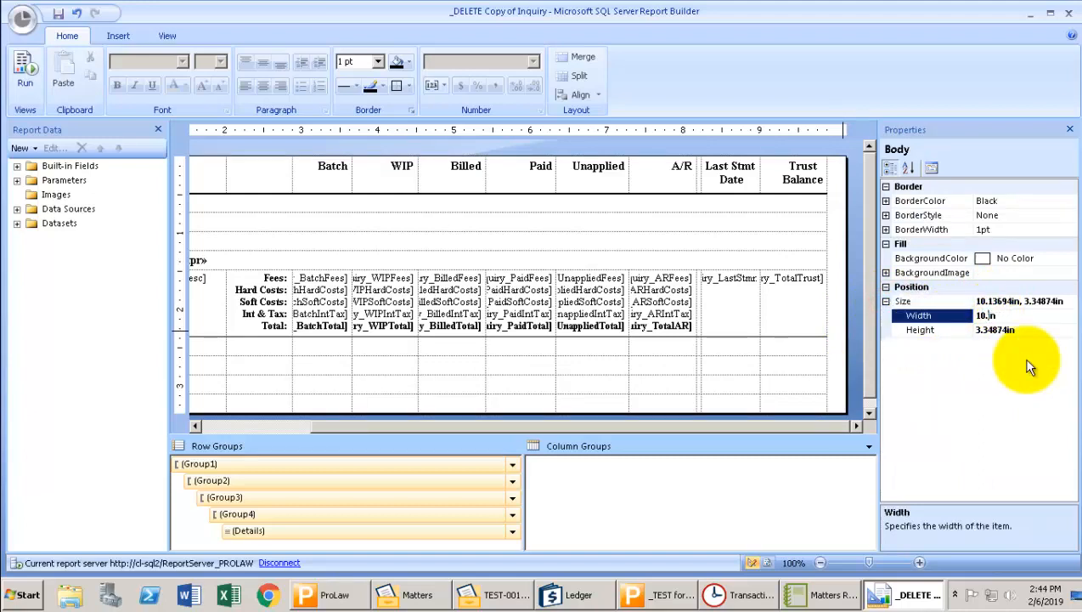
key("Return")
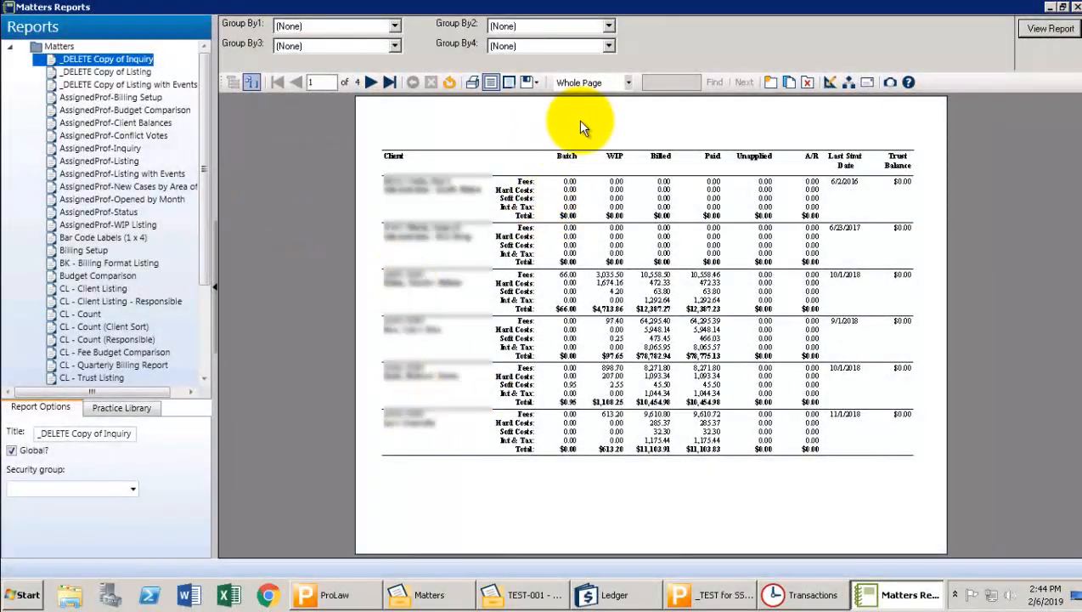
Page through the copy of the Inquiry report in ProLaw's Matters Reports to check for blank pages.
left_click(372, 82)
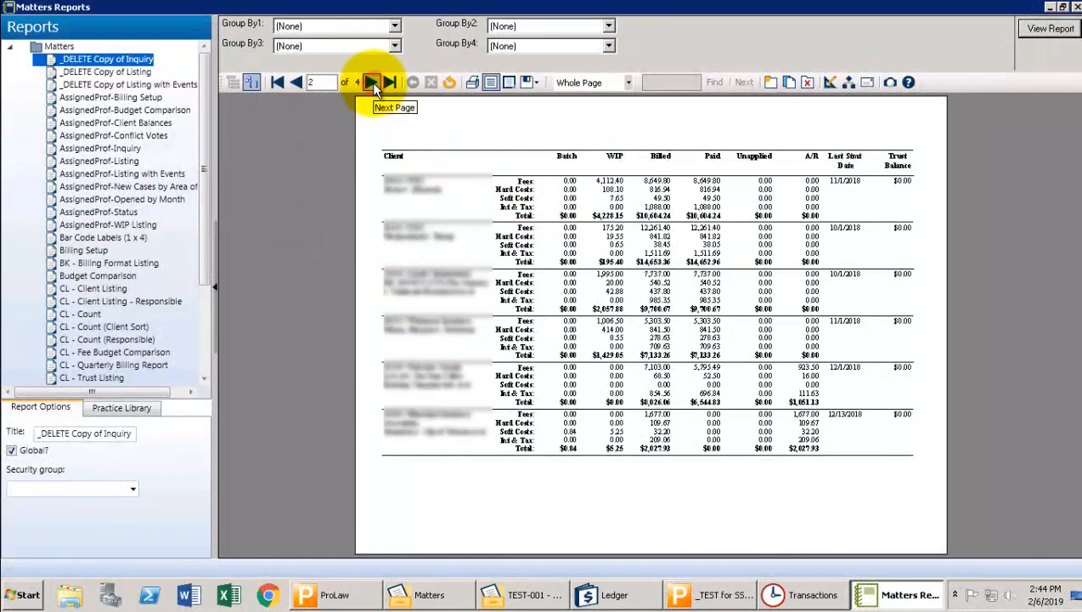
left_click(372, 82)
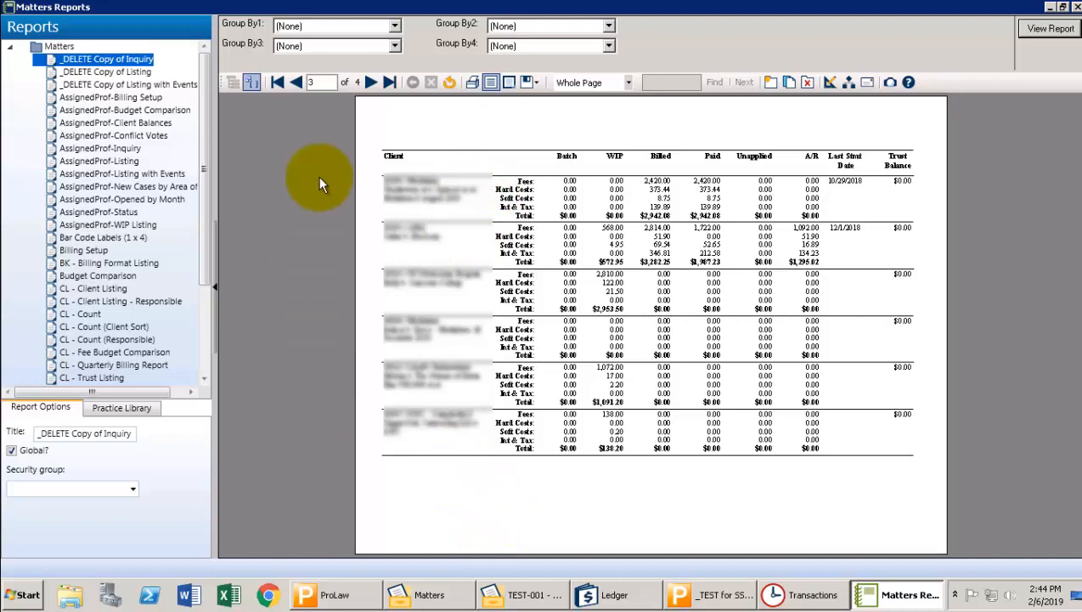
left_click(293, 86)
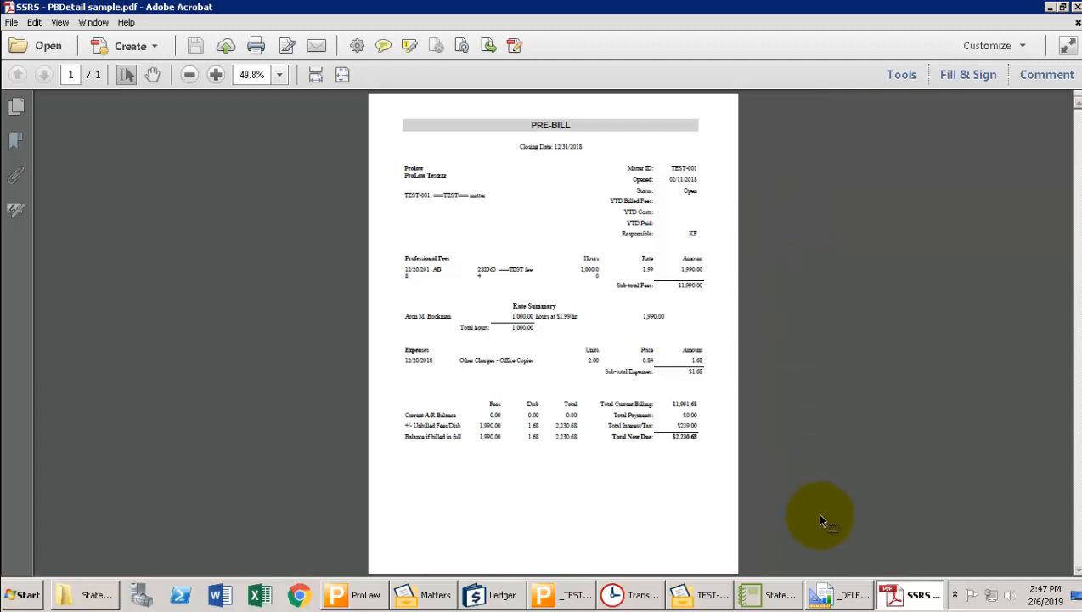
Switch to Report Builder and examine how the tables and subreports in the PBDetail copy line up with the body's right edge.
left_click(840, 595)
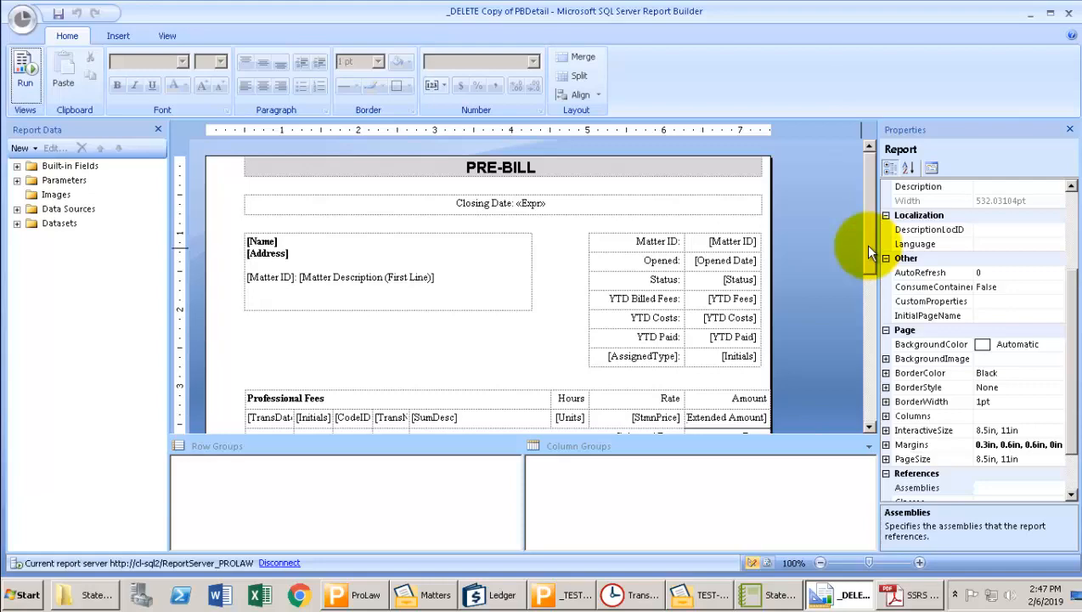
mouse_move(869, 247)
left_mouse_down()
mouse_move(868, 318)
mouse_move(866, 262)
left_mouse_up()
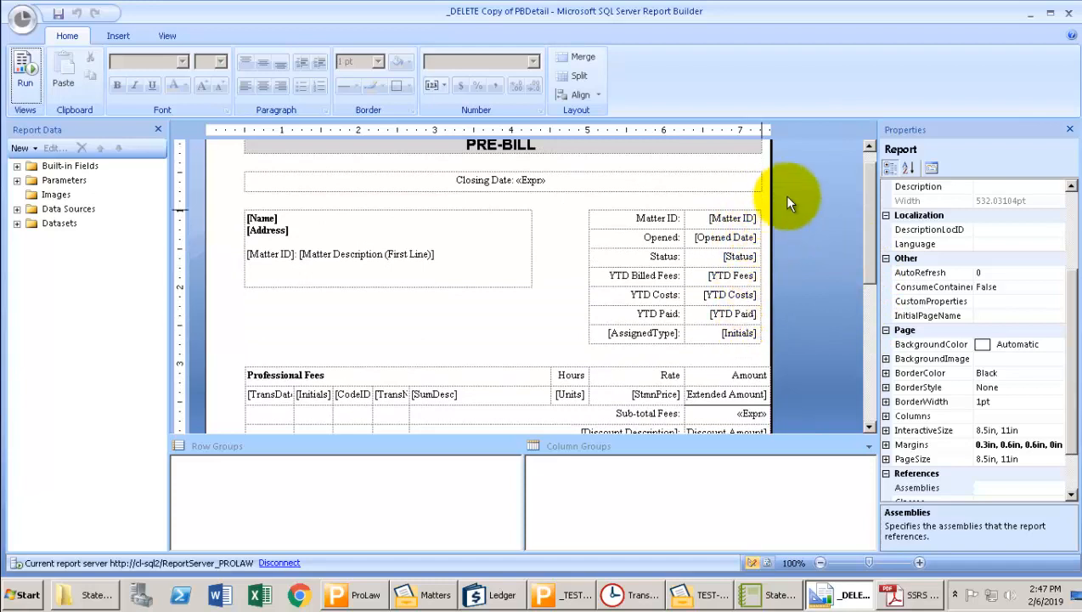
left_click_drag(868, 216, 864, 166)
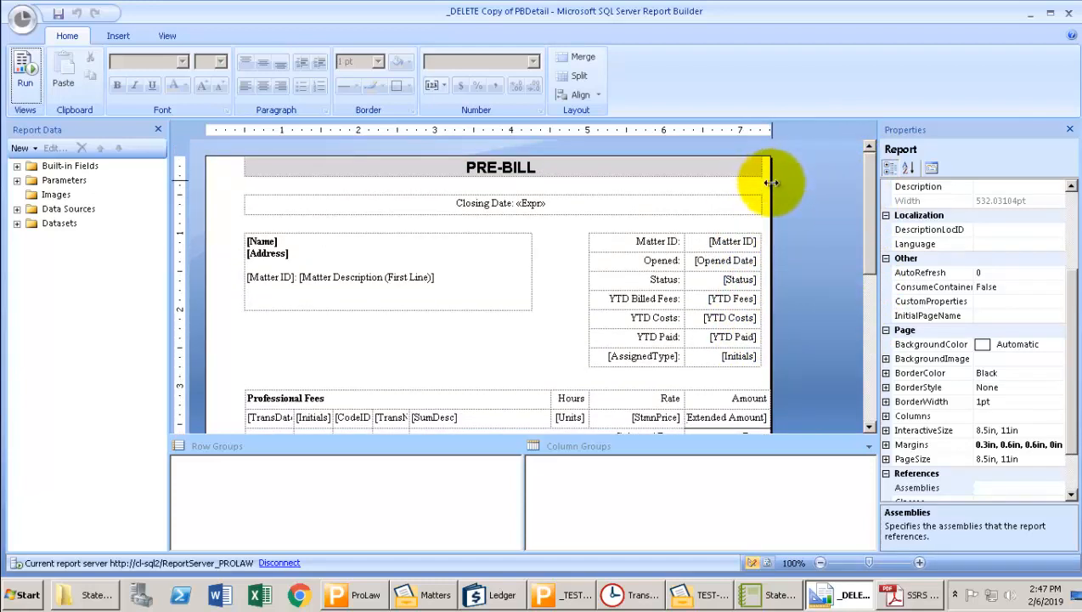
left_click_drag(870, 255, 866, 304)
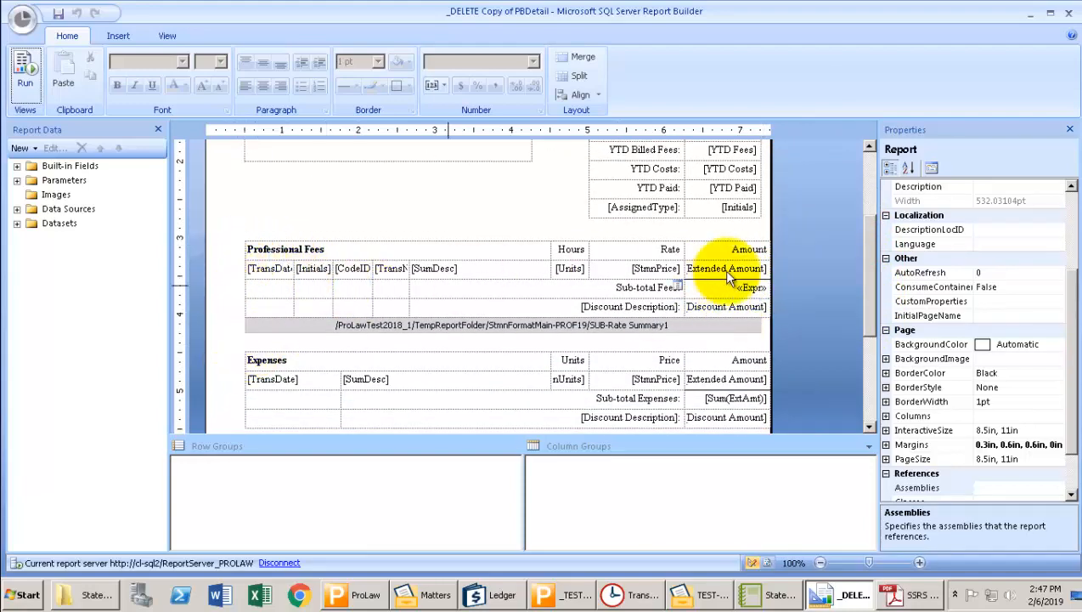
left_click_drag(868, 355, 868, 377)
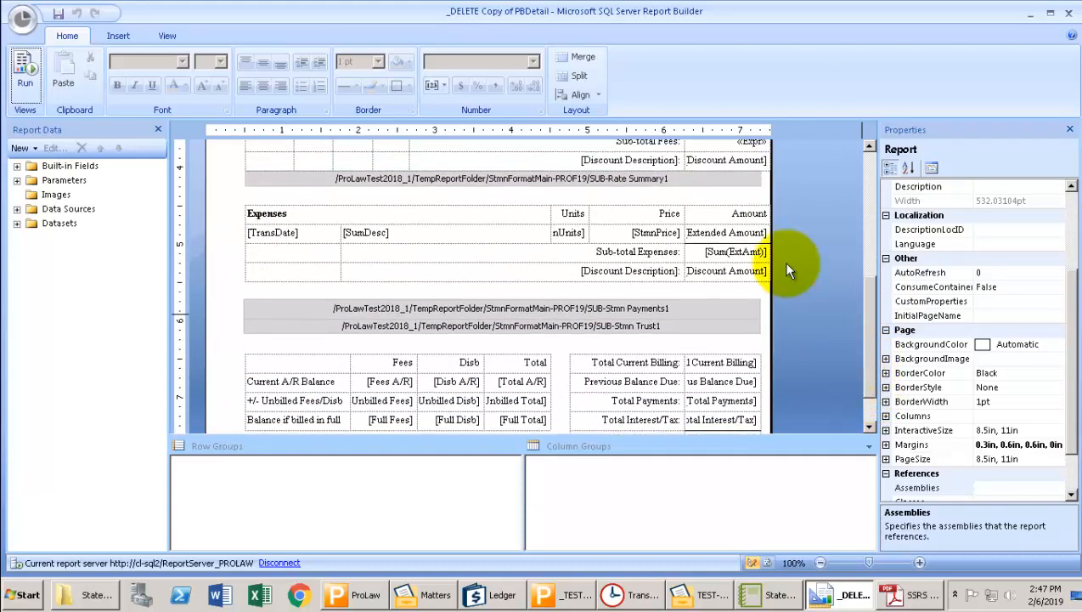
left_click(752, 177)
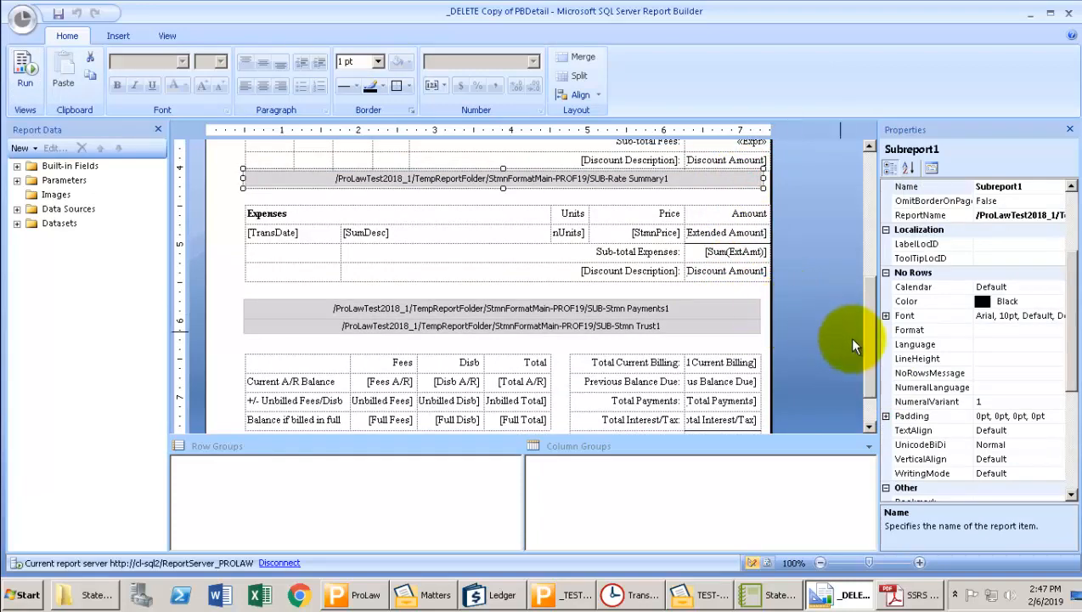
scroll(873, 397, "down", 2)
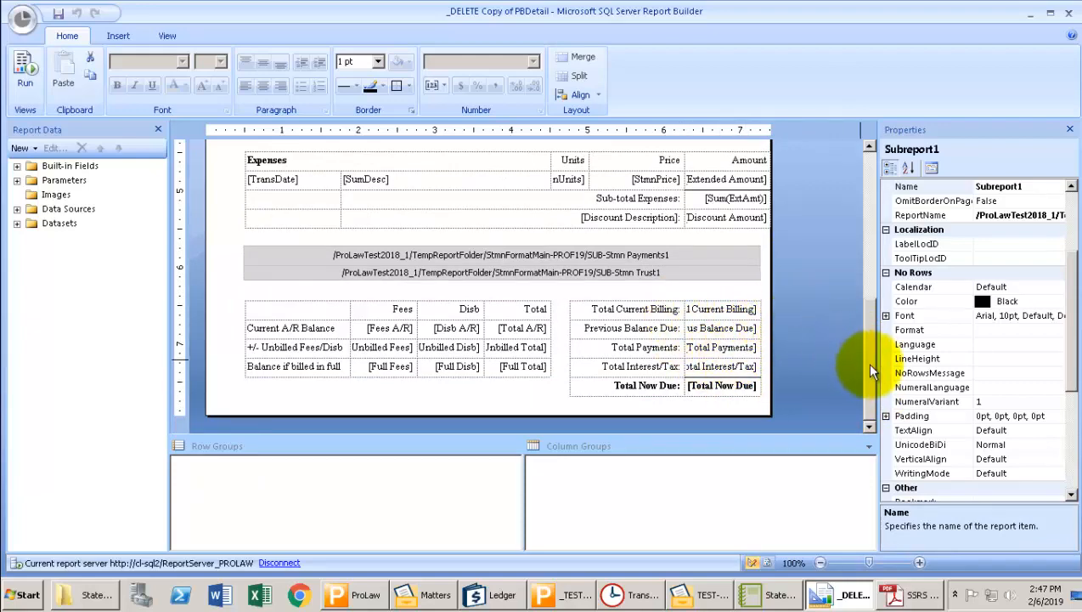
left_click_drag(866, 362, 865, 310)
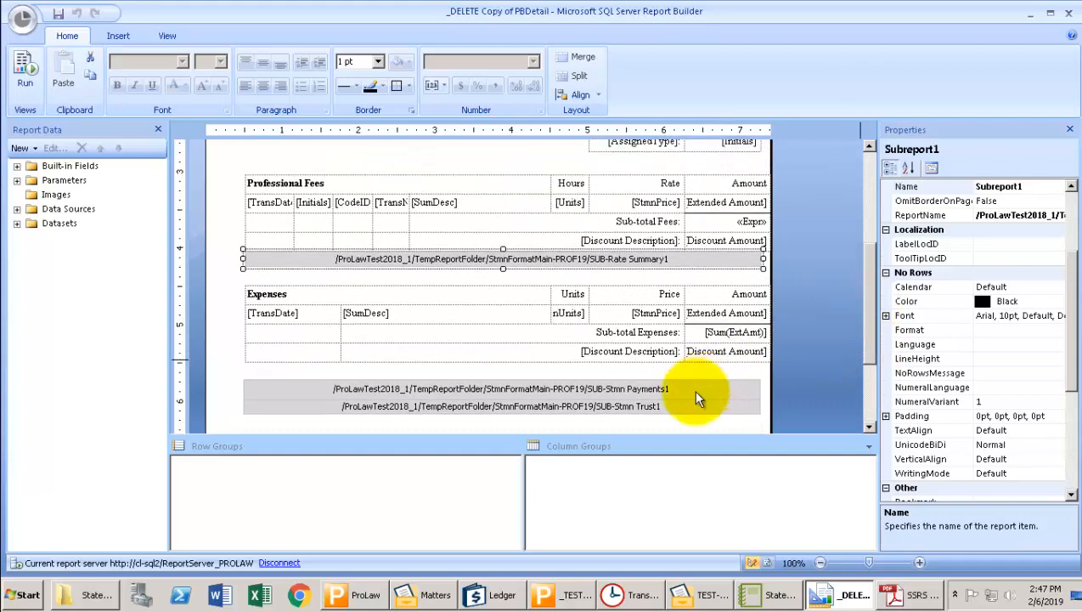
left_click(693, 387)
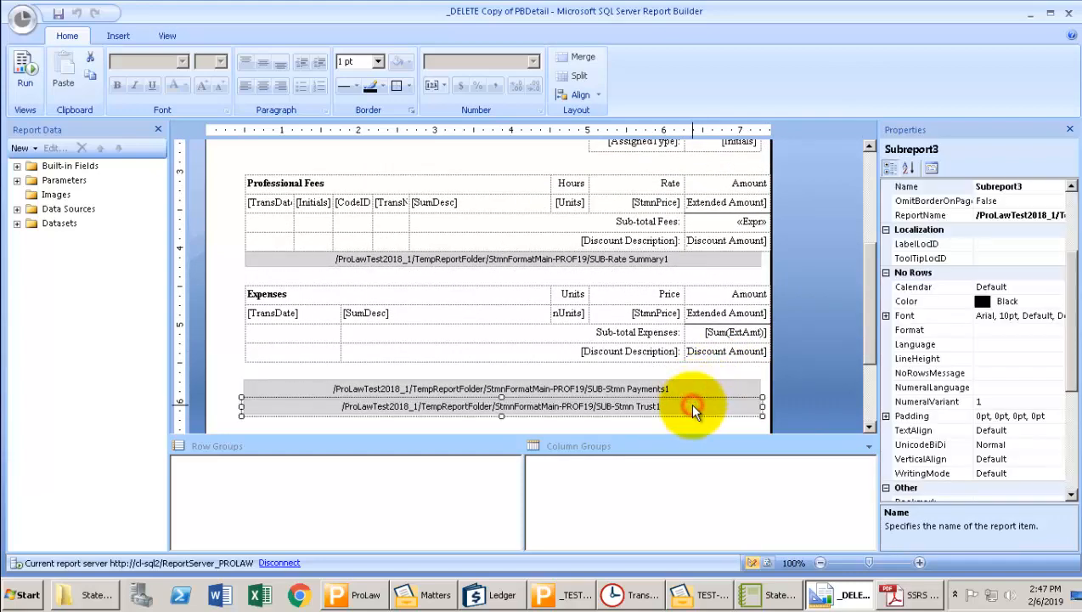
left_click(697, 263)
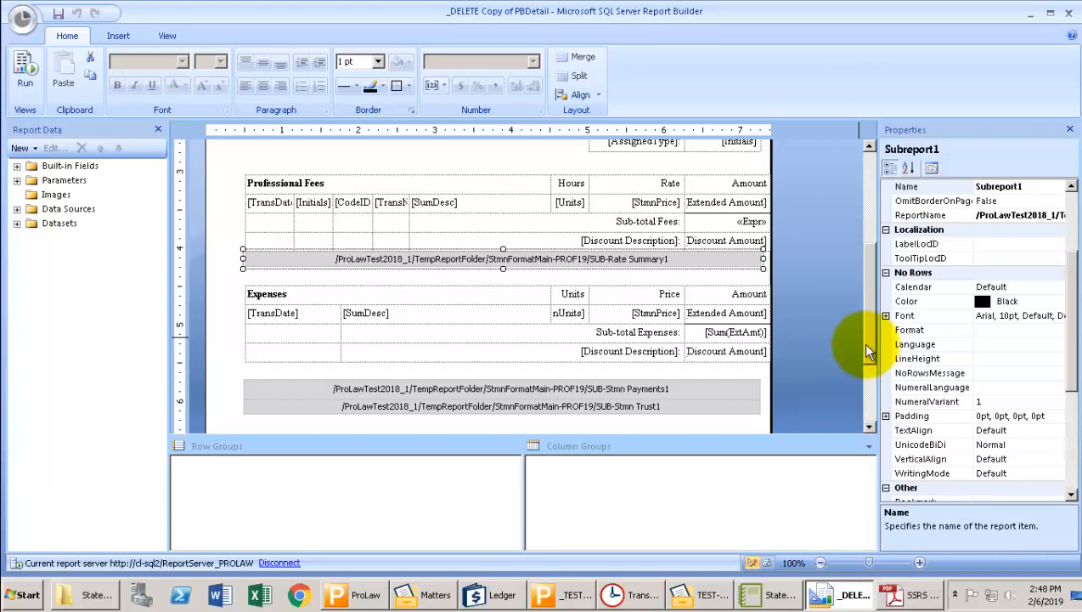
Widen the PRE-BILL title and Closing Date text boxes together to reach the right edge of the report body.
left_click_drag(866, 345, 864, 223)
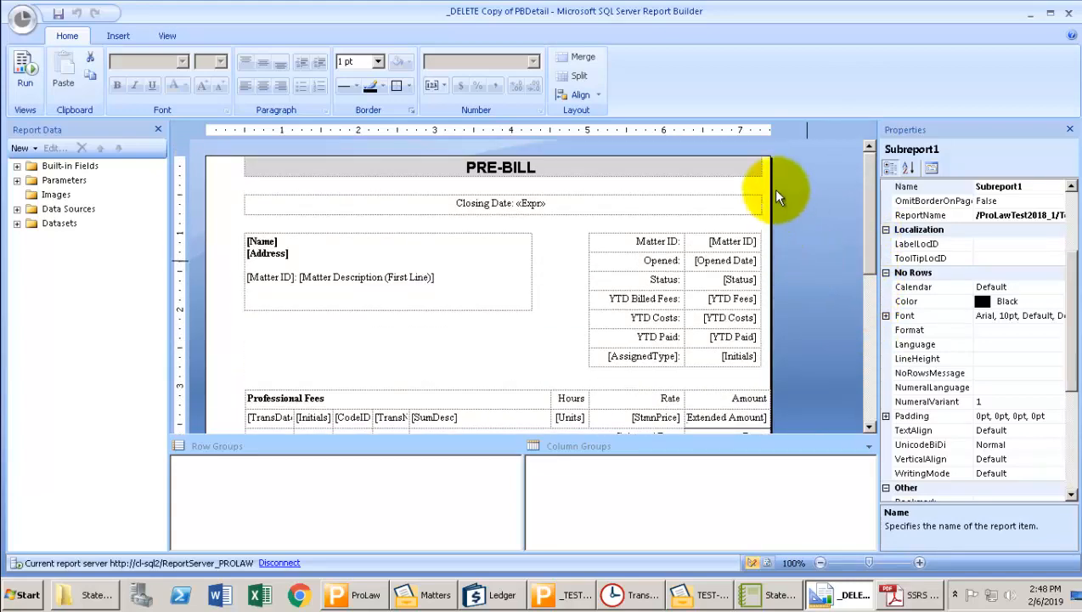
left_click(742, 168)
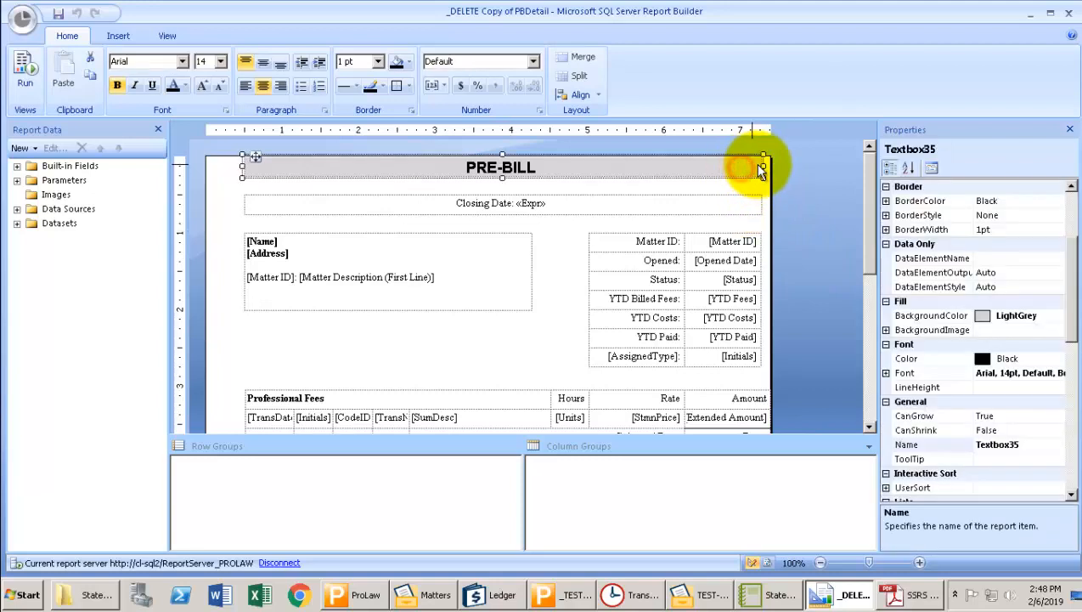
left_click_drag(564, 228, 579, 168)
left_click_drag(766, 165, 773, 167)
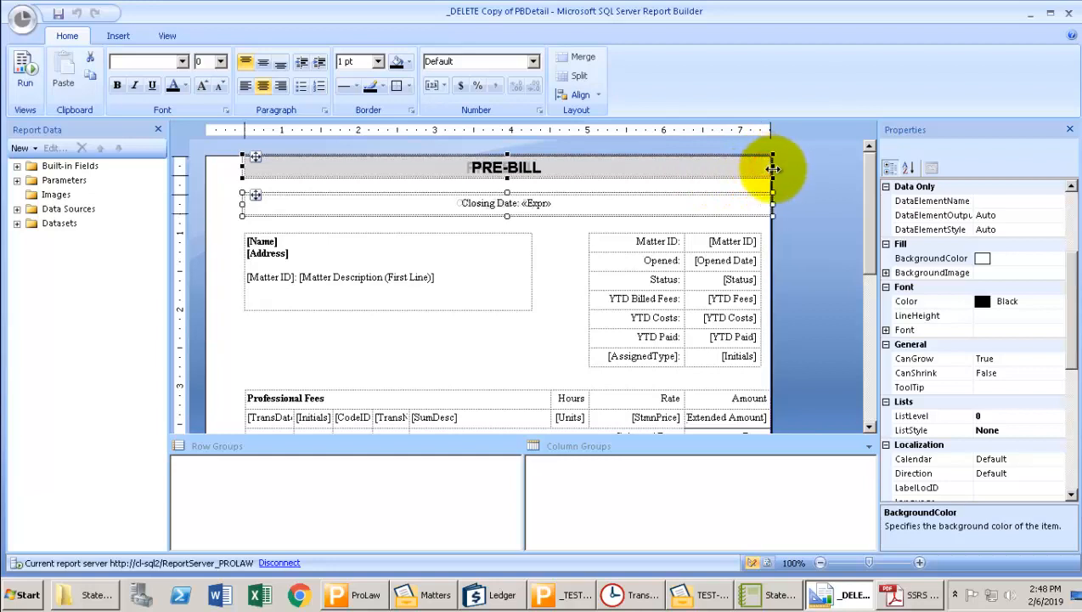
Move the matter details table, from Matter ID to the assigned initials, flush with the right edge of the body.
left_click(673, 222)
left_click(703, 316)
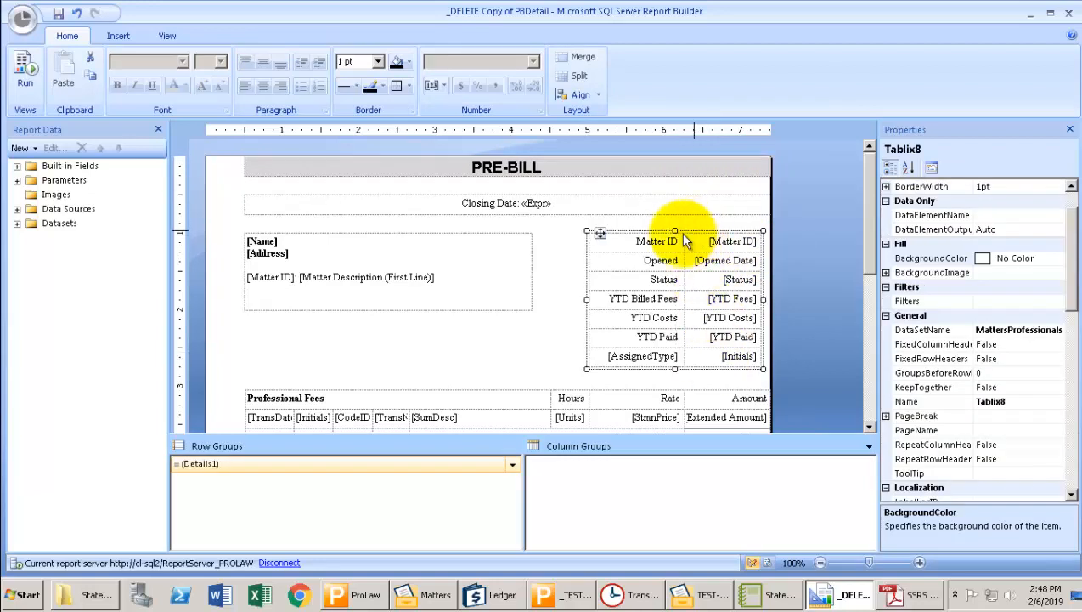
left_click_drag(597, 235, 606, 234)
Widen the billing totals table, from Total Current Billing to Total Now Due, to the right edge of the body.
left_click(871, 291)
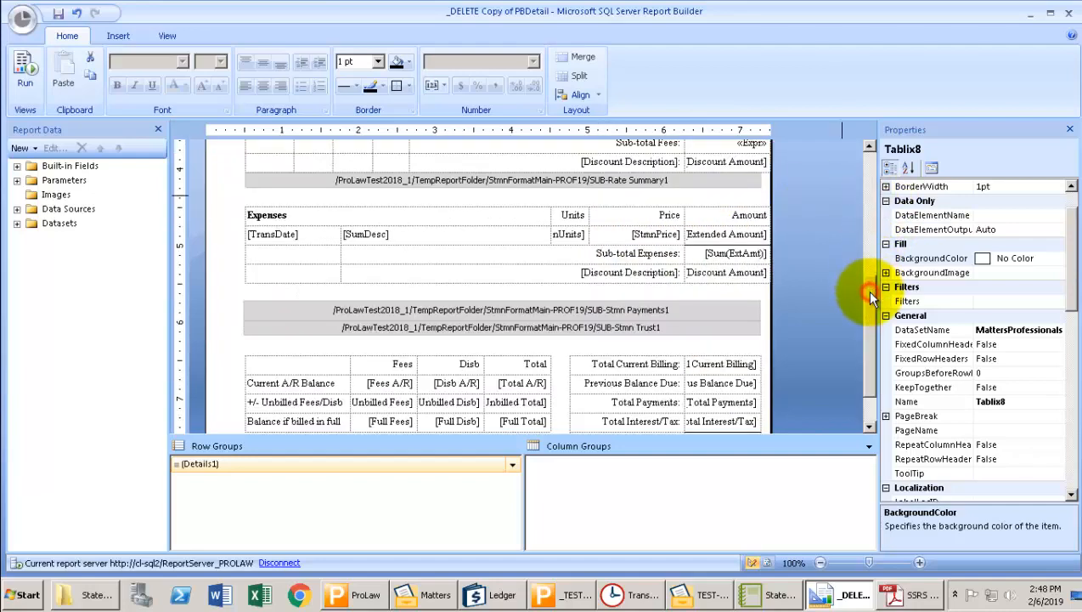
left_click_drag(869, 321, 870, 363)
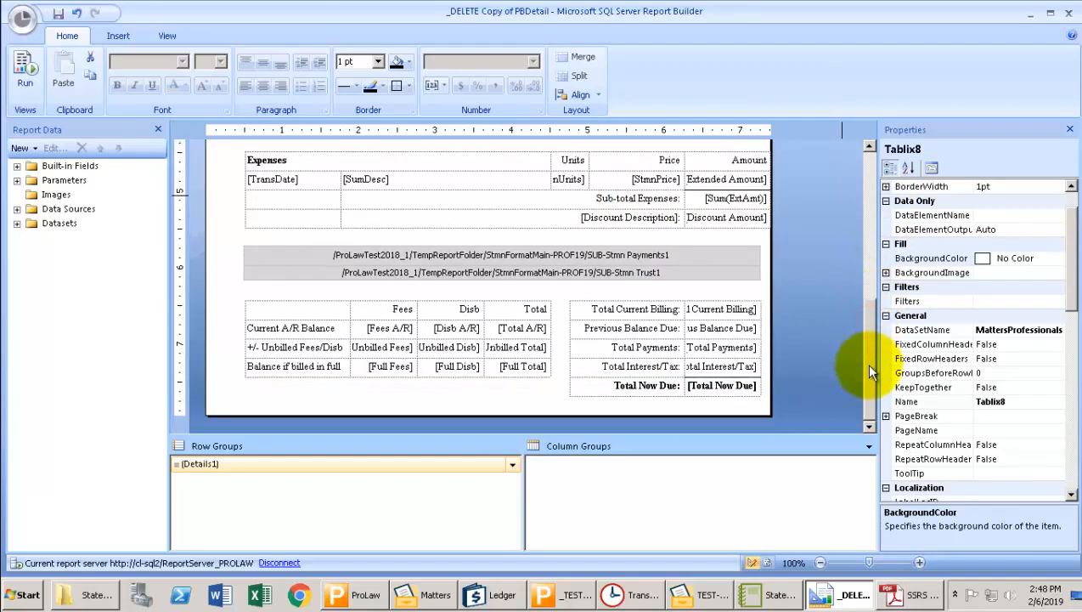
left_click(698, 292)
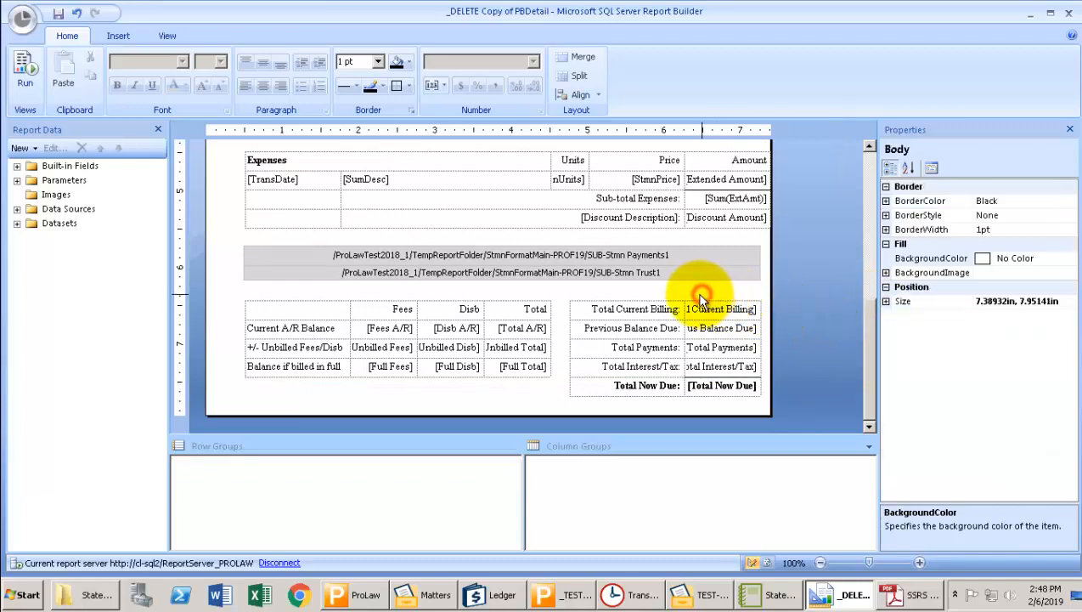
left_click(597, 321)
left_click(563, 298)
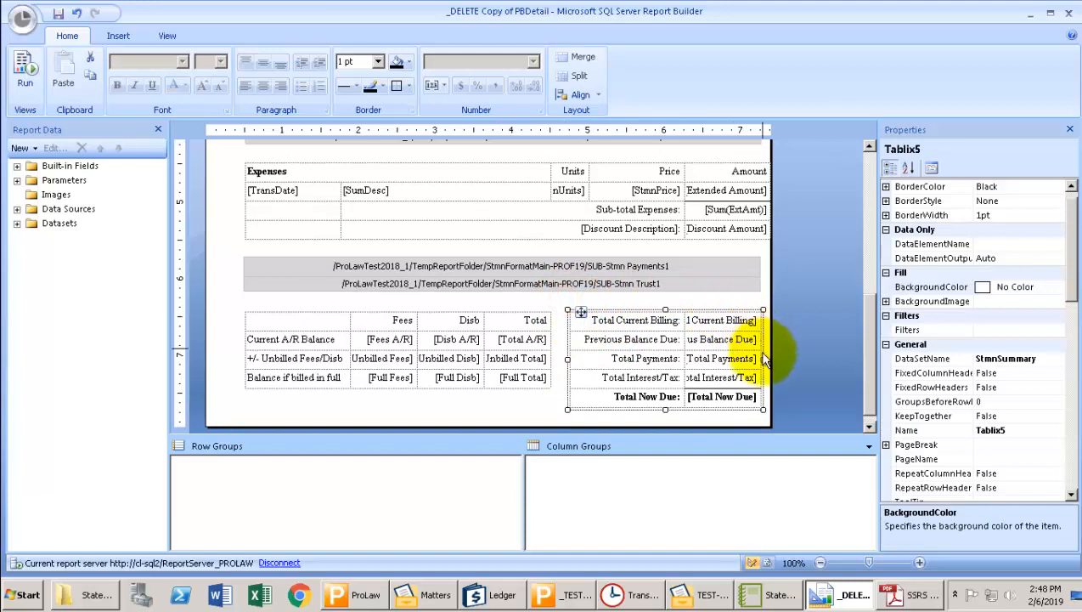
left_click_drag(763, 359, 769, 359)
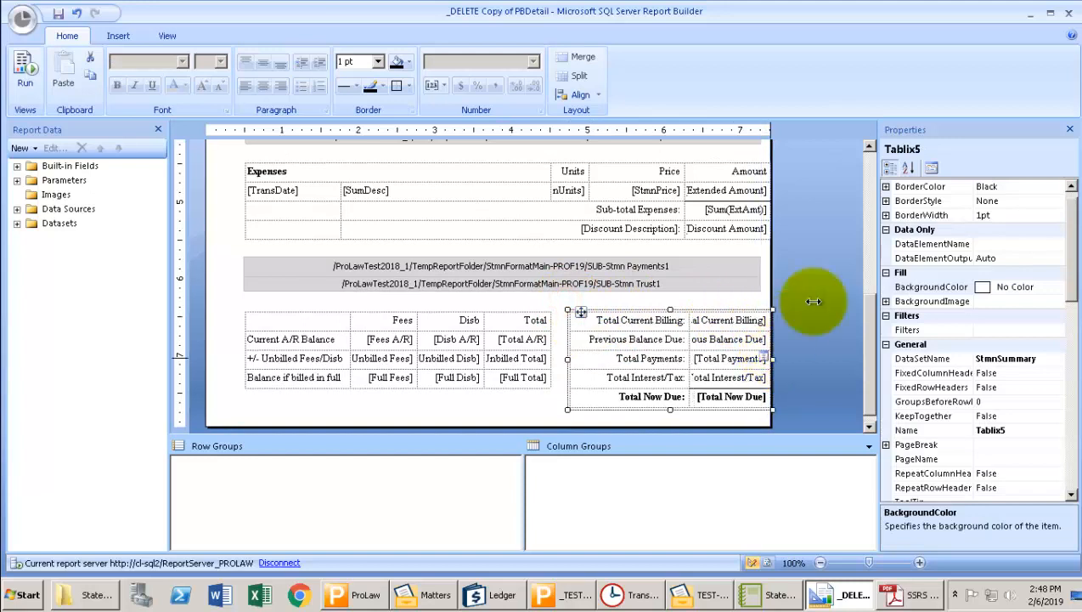
Widen the SUB-Stmn Payments1 and SUB-Stmn Trust1 subreports to the right edge of the body.
left_click(715, 266)
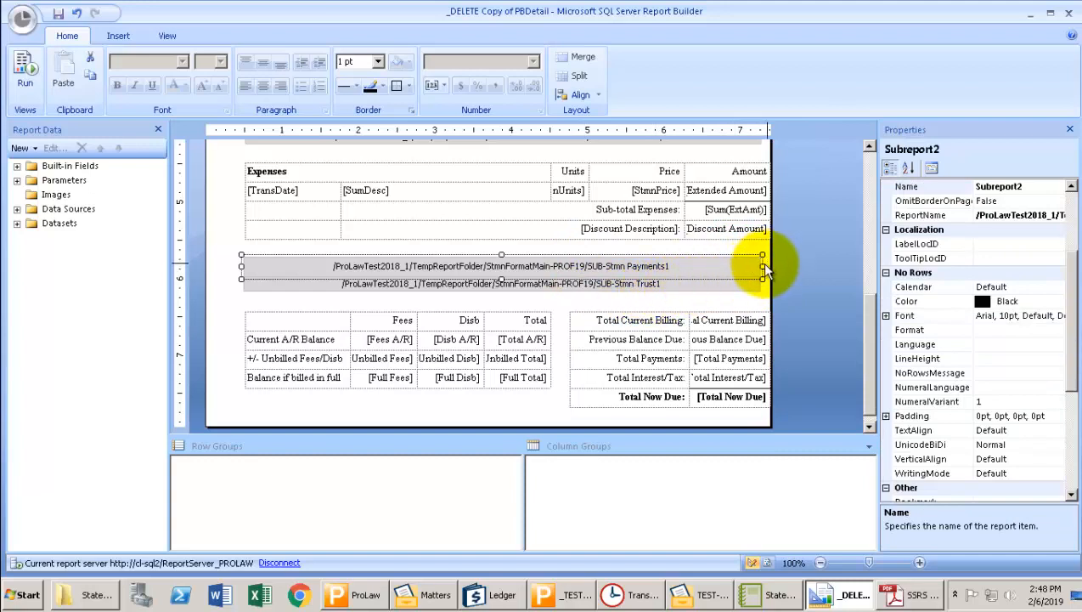
left_click_drag(764, 266, 771, 266)
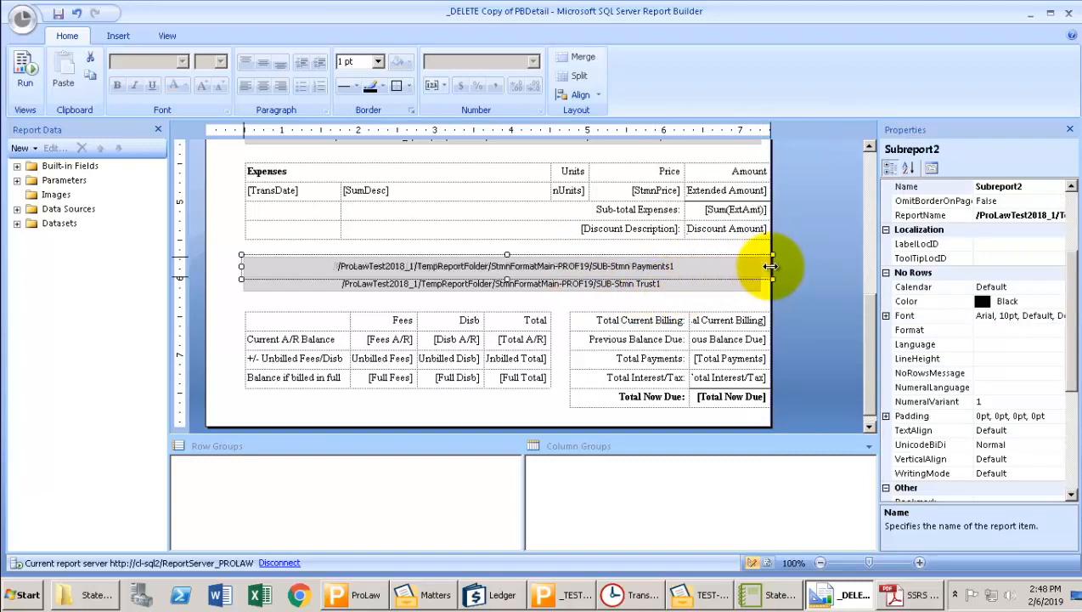
left_click(729, 287)
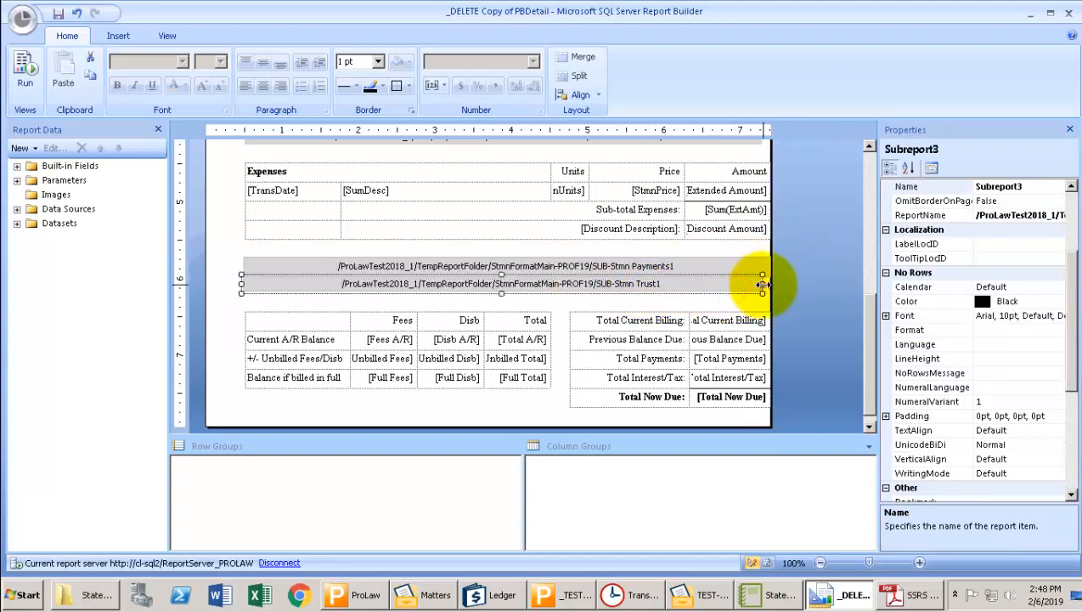
left_click_drag(763, 285, 772, 285)
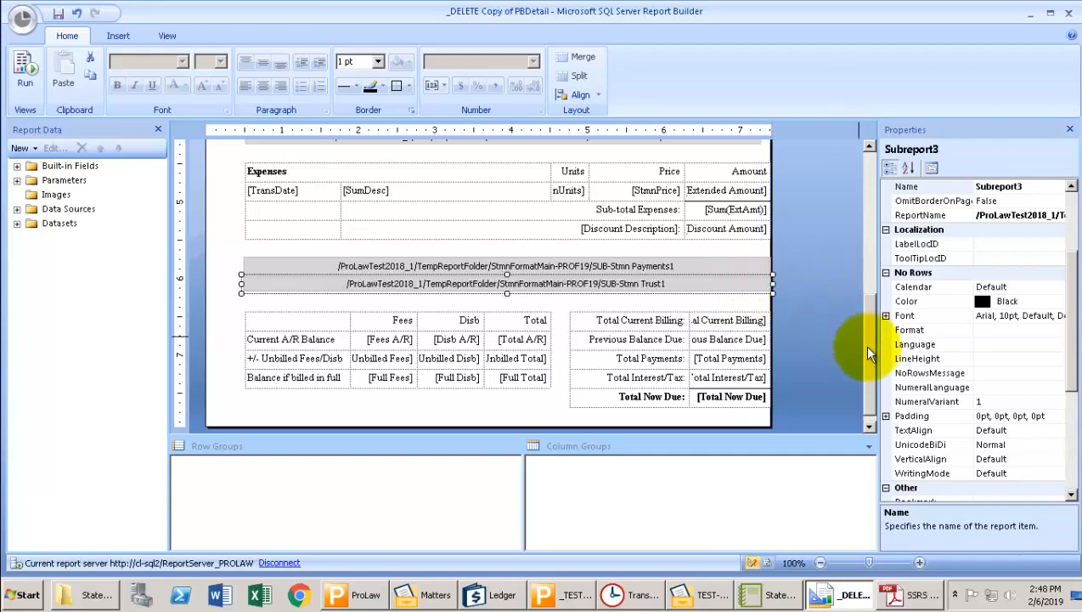
Widen the SUB-Rate Summary1 subreport below the Professional Fees table to the right edge of the body.
left_click_drag(866, 348, 867, 286)
left_click(733, 298)
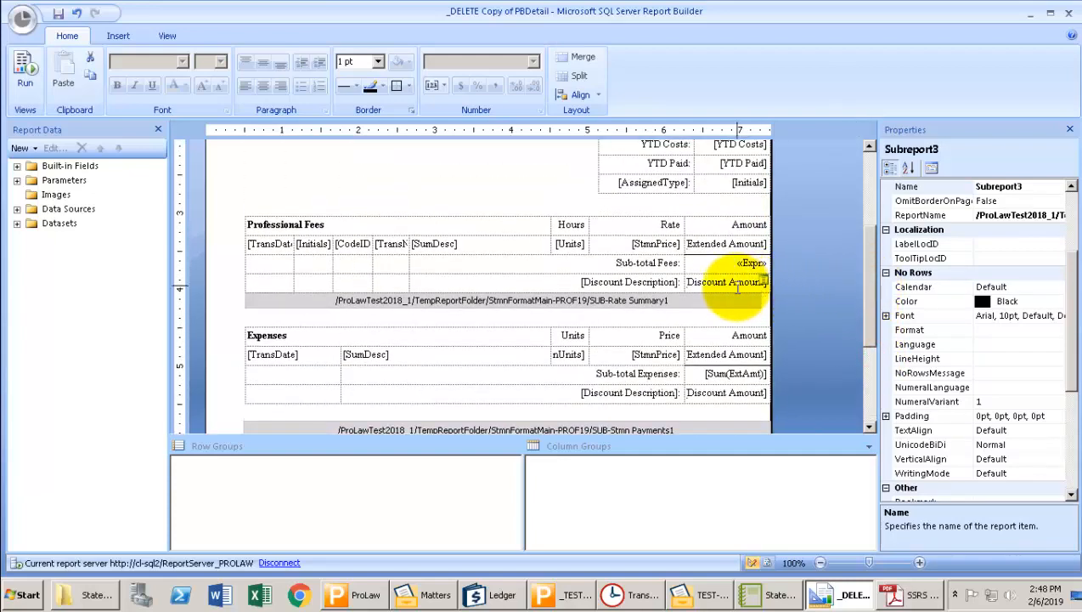
left_click_drag(763, 301, 772, 301)
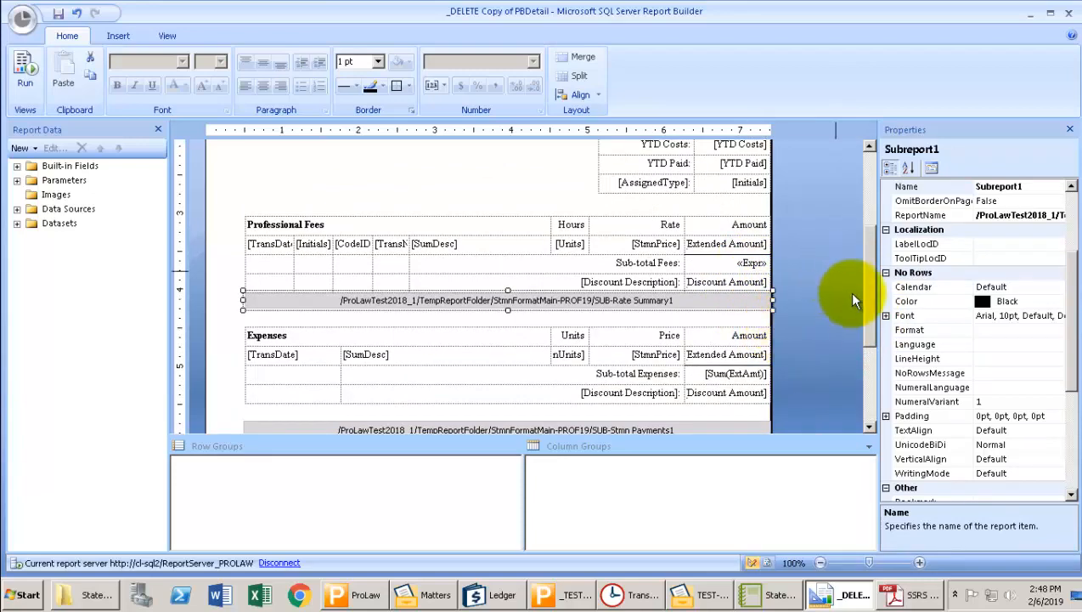
Check how the Expenses and Professional Fees tables line up with the subreports along the body's right edge.
left_click_drag(866, 314, 873, 406)
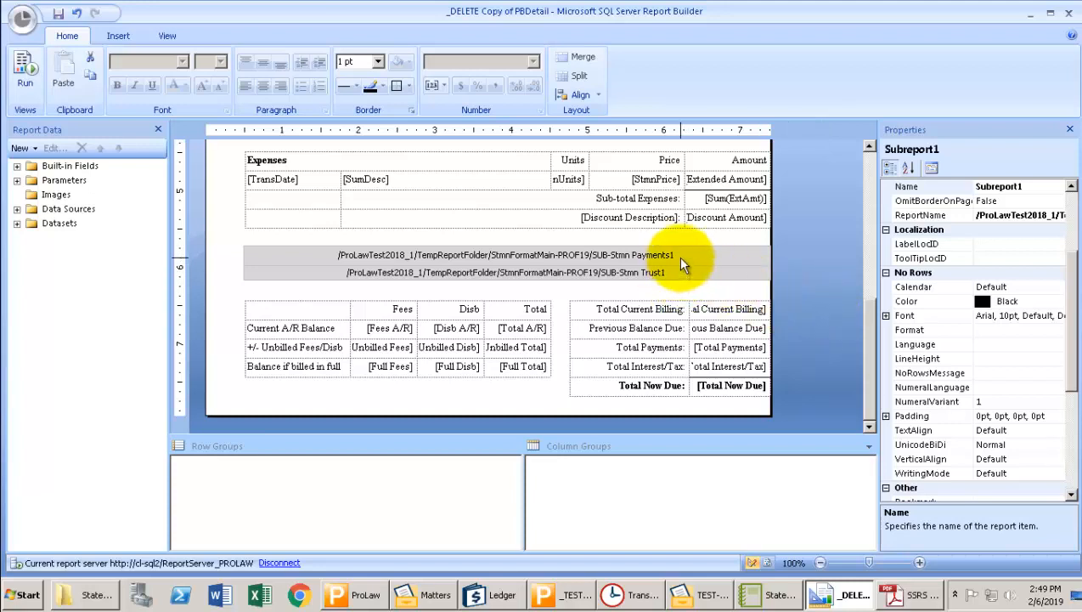
left_click(497, 166)
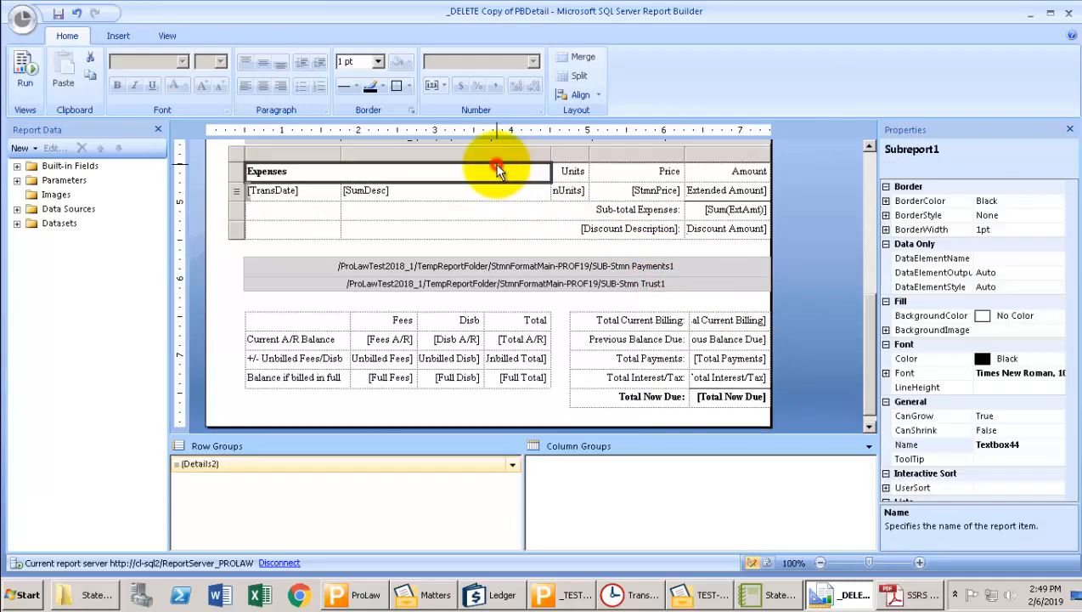
left_click(240, 161)
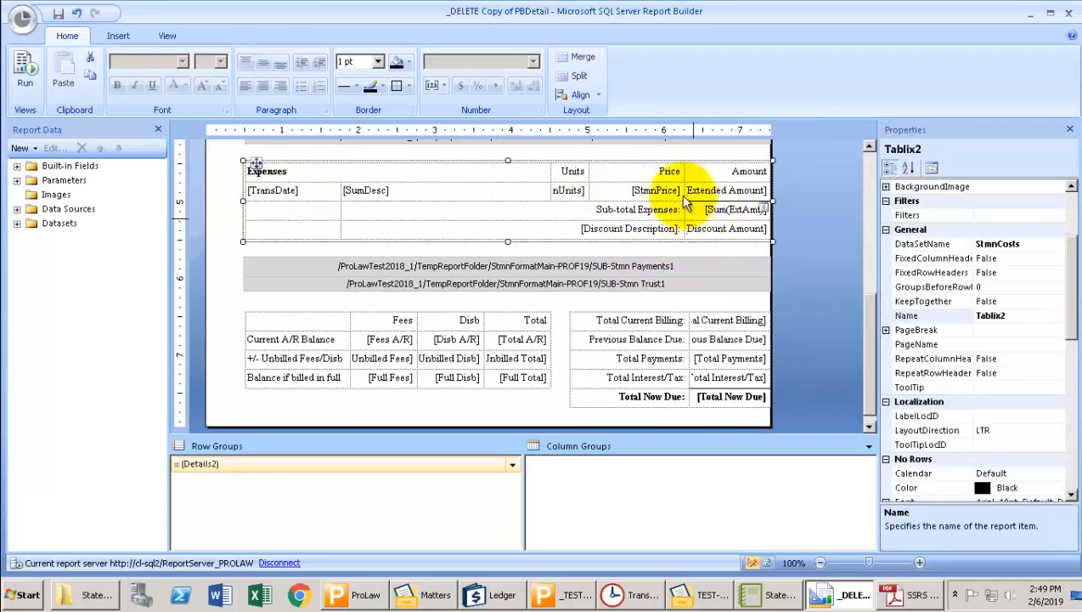
left_click_drag(869, 352, 866, 299)
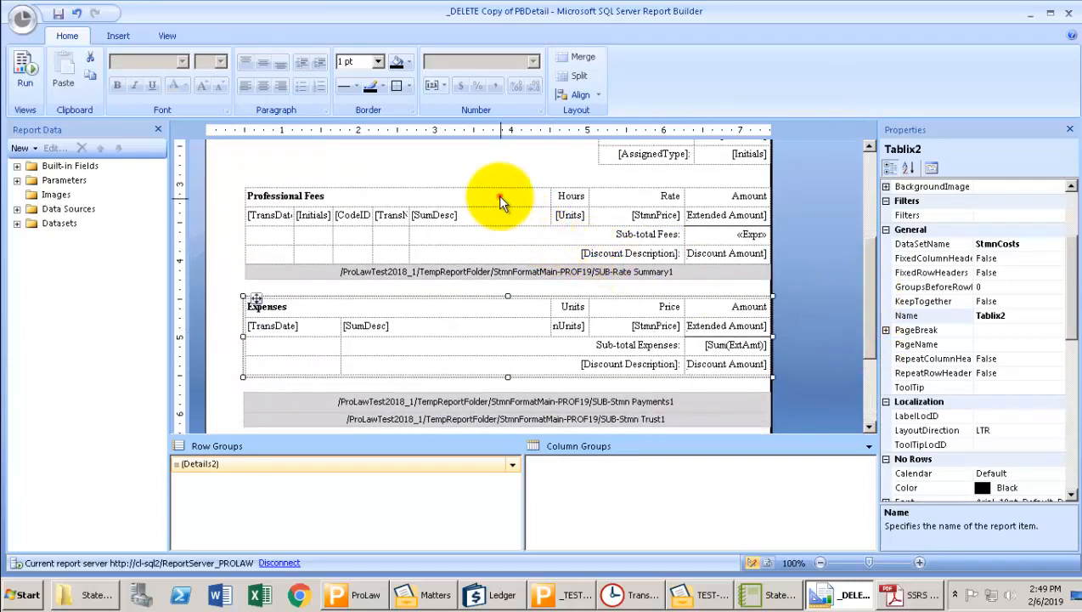
left_click(497, 194)
left_click(314, 311)
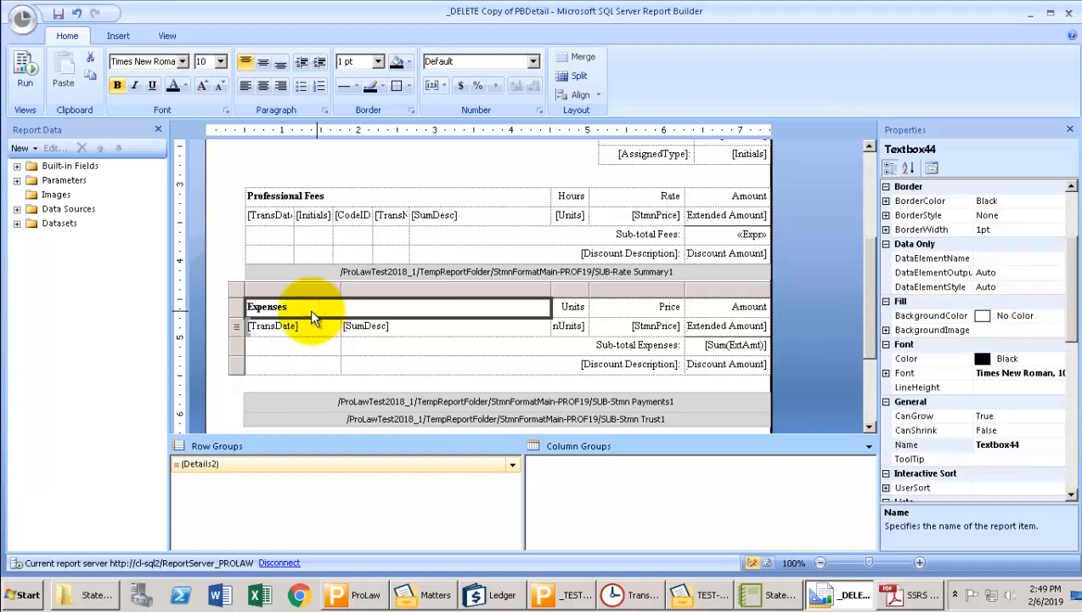
left_click(387, 176)
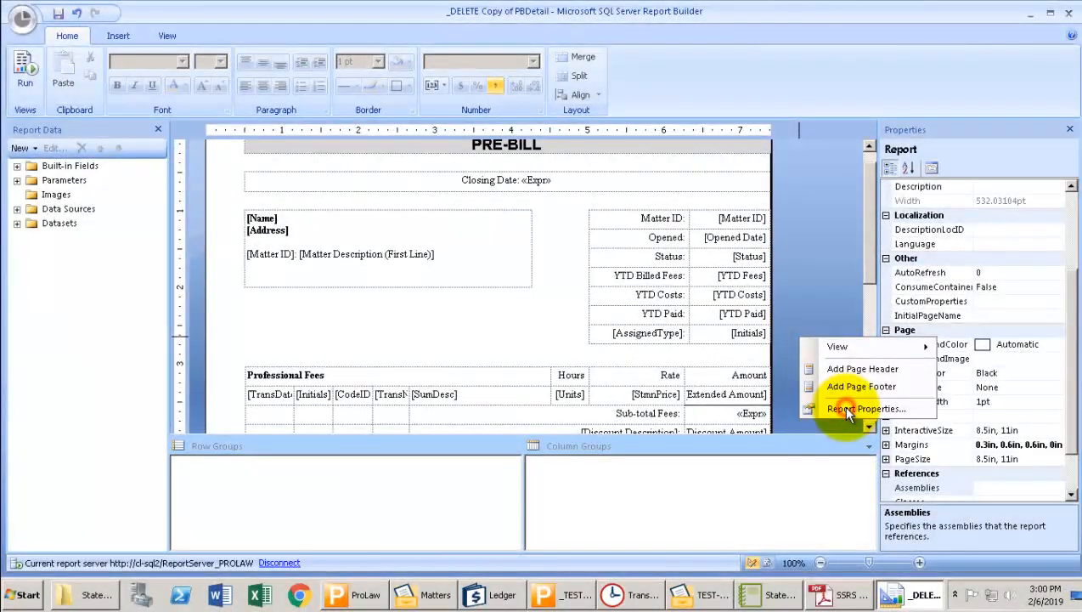
Set the report's left, right, top and bottom page margins to 0.5in each.
left_click(866, 409)
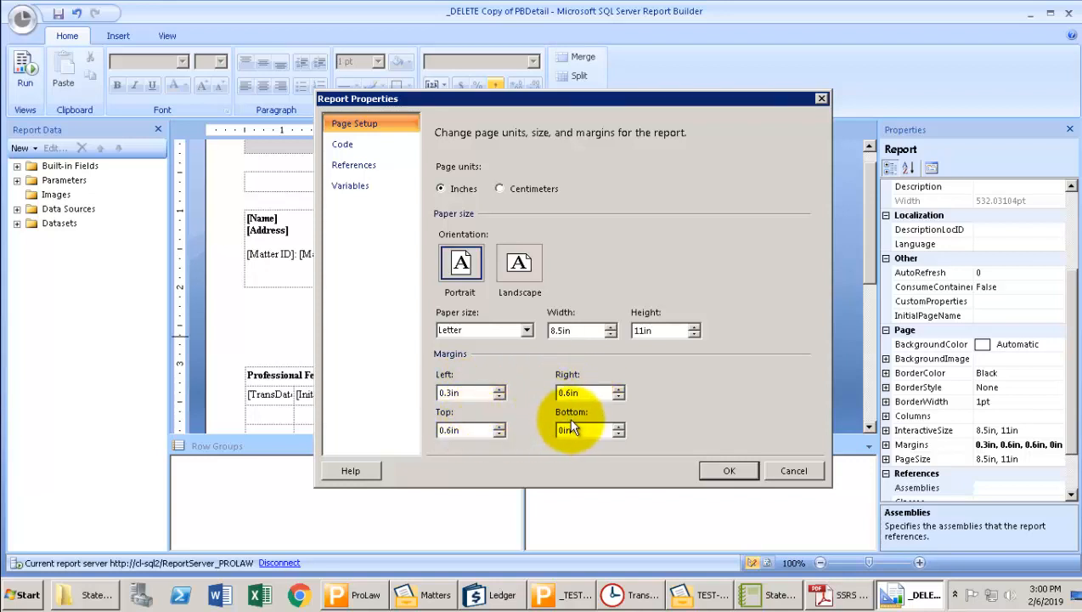
double_click(500, 387)
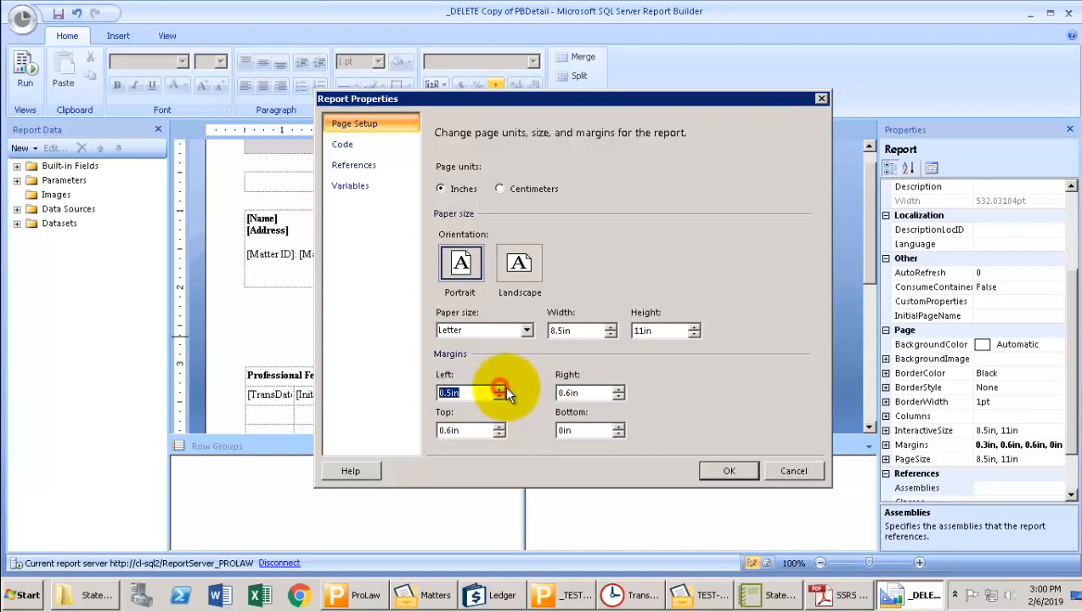
left_click(620, 397)
left_click(500, 433)
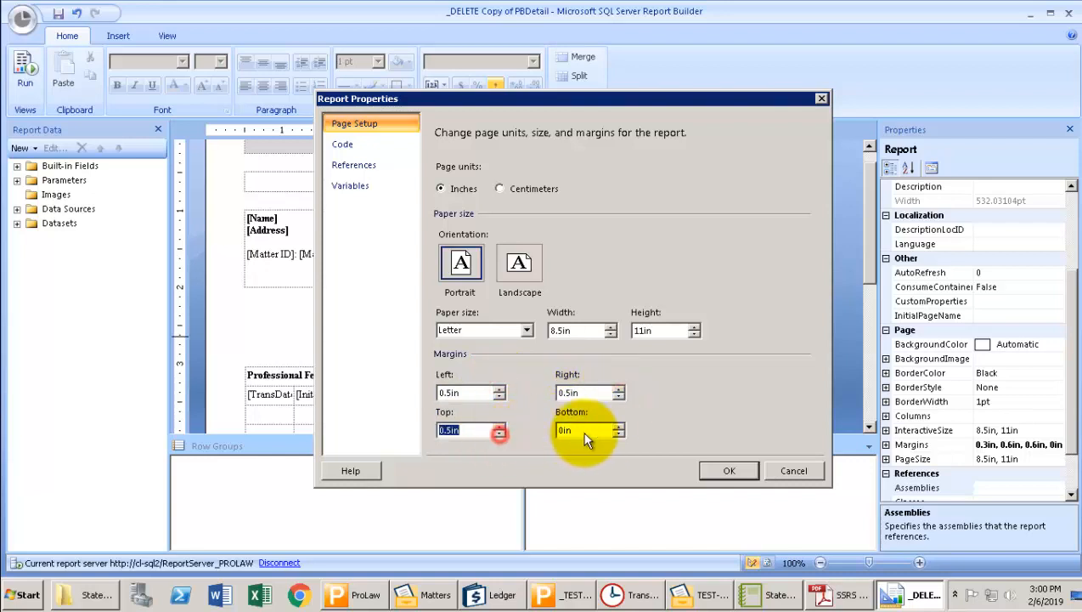
left_click(622, 425)
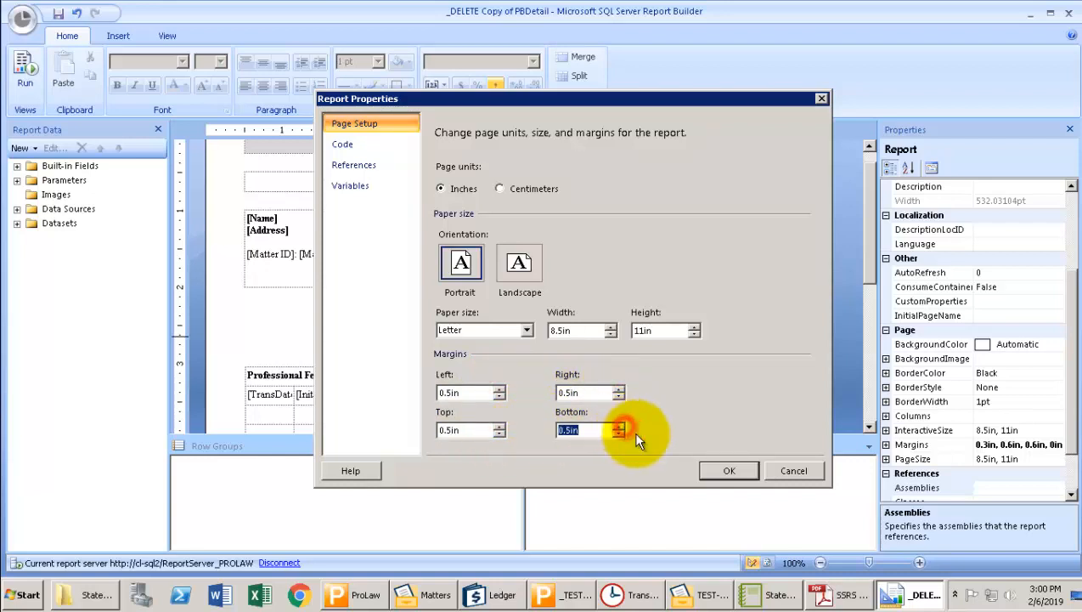
left_click(722, 469)
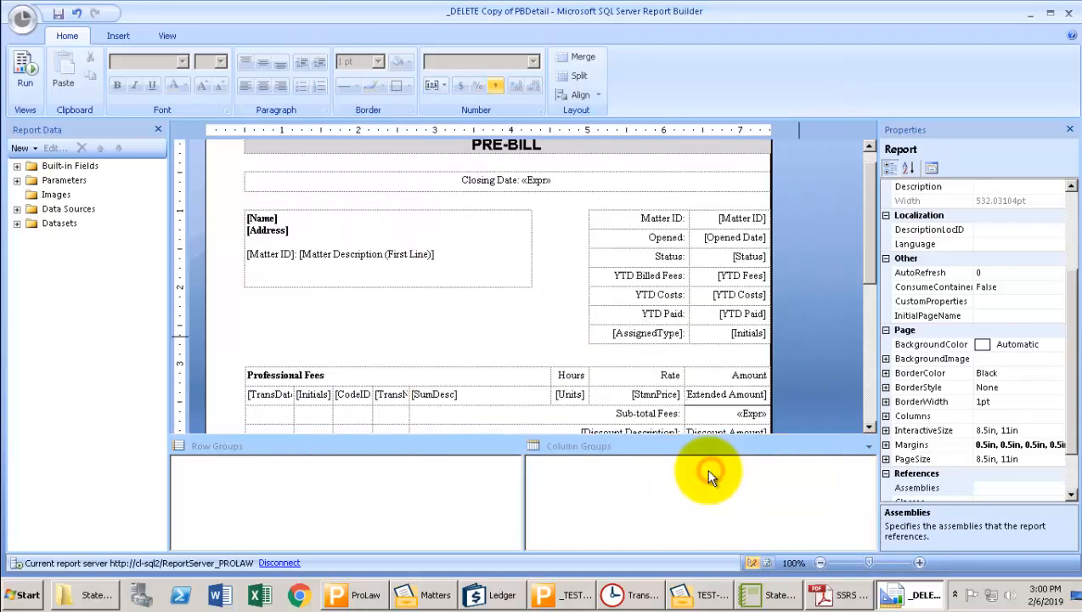
Set the report body's width to 7.5in, keeping its height.
right_click(822, 299)
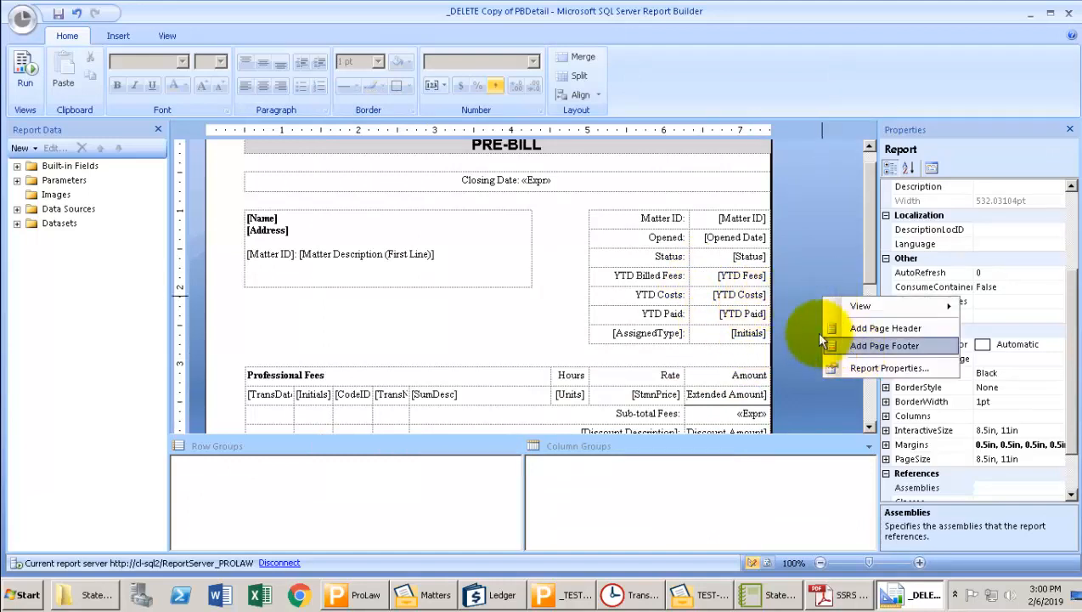
left_click(858, 346)
left_click(533, 354)
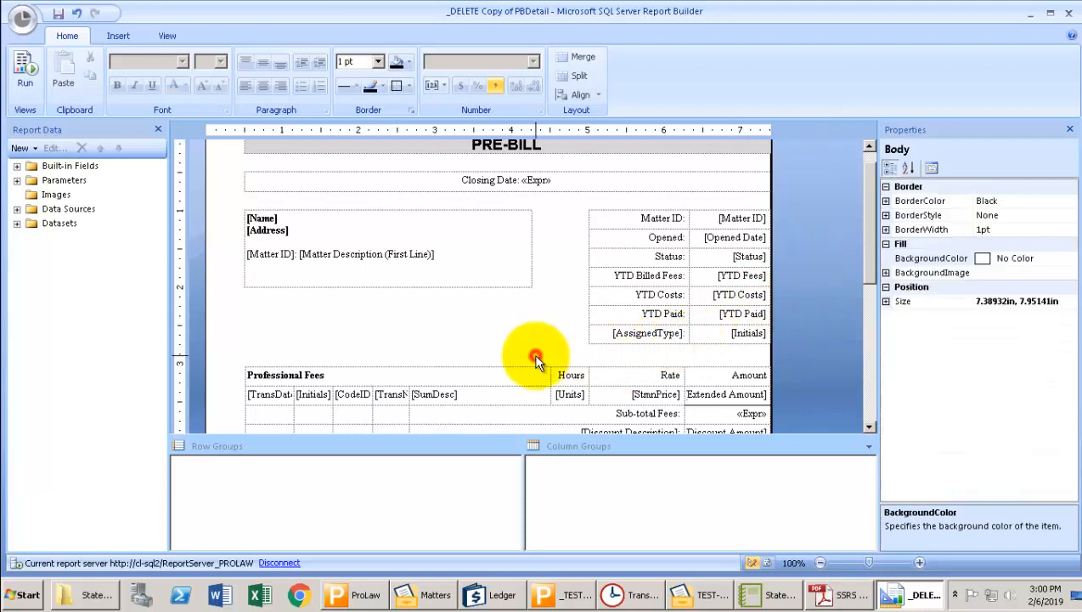
left_click(993, 302)
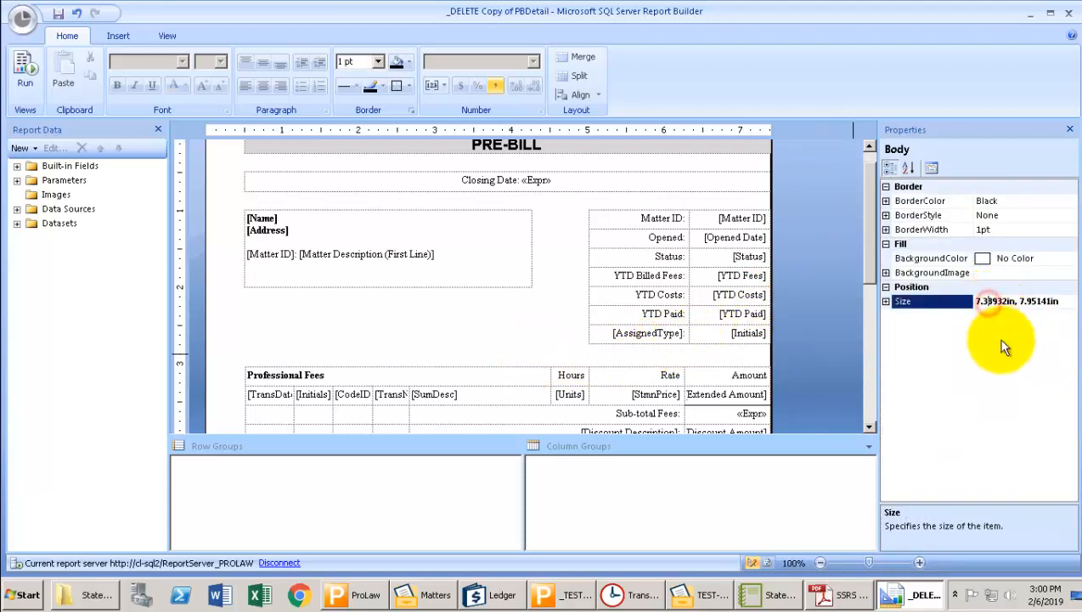
key("shift+Right")
key("shift+Right")
key("shift+Right")
type("5")
key("Return")
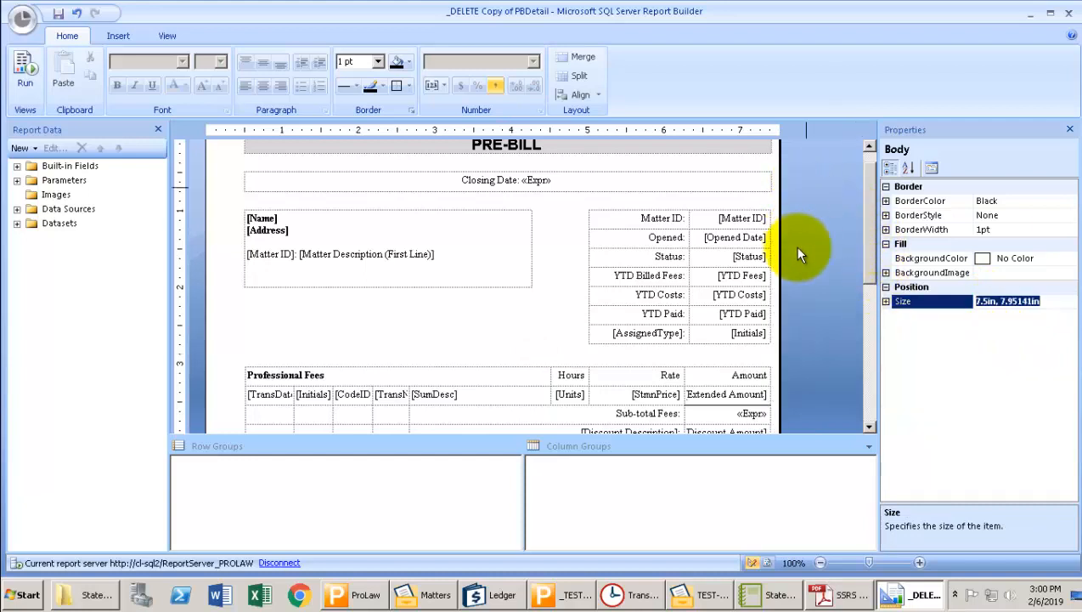
left_click(830, 242)
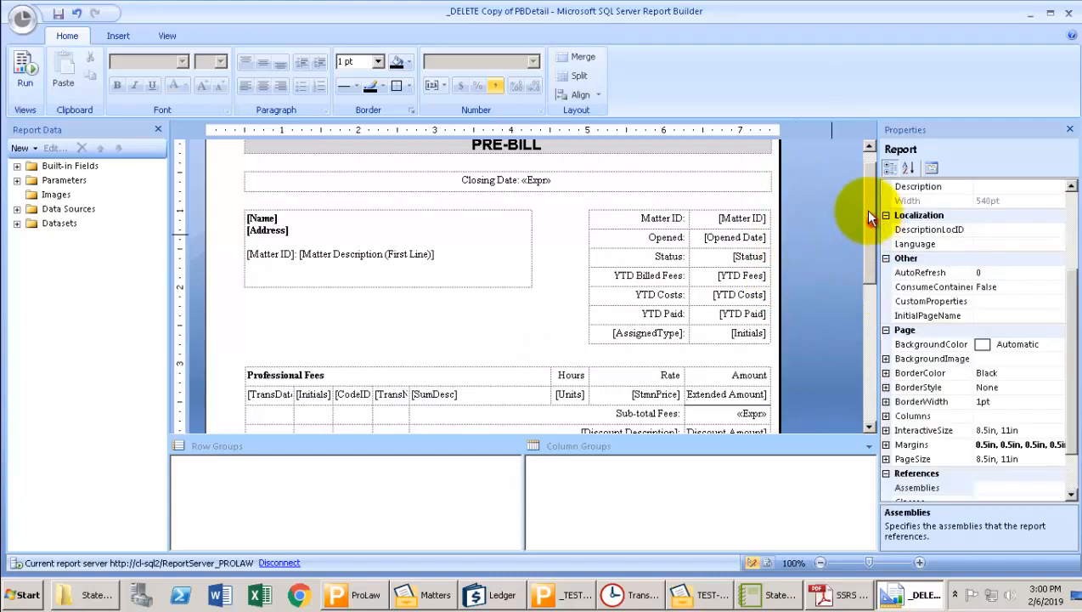
Shift all items in the report body together until they sit flush with the body's left edge.
left_click_drag(865, 209, 864, 173)
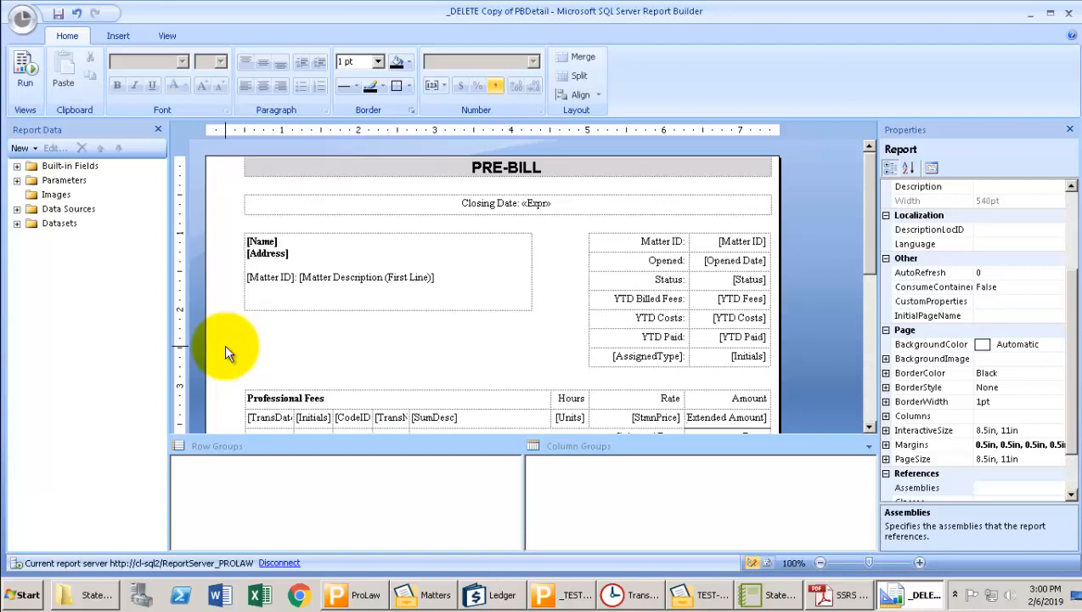
left_click(258, 329)
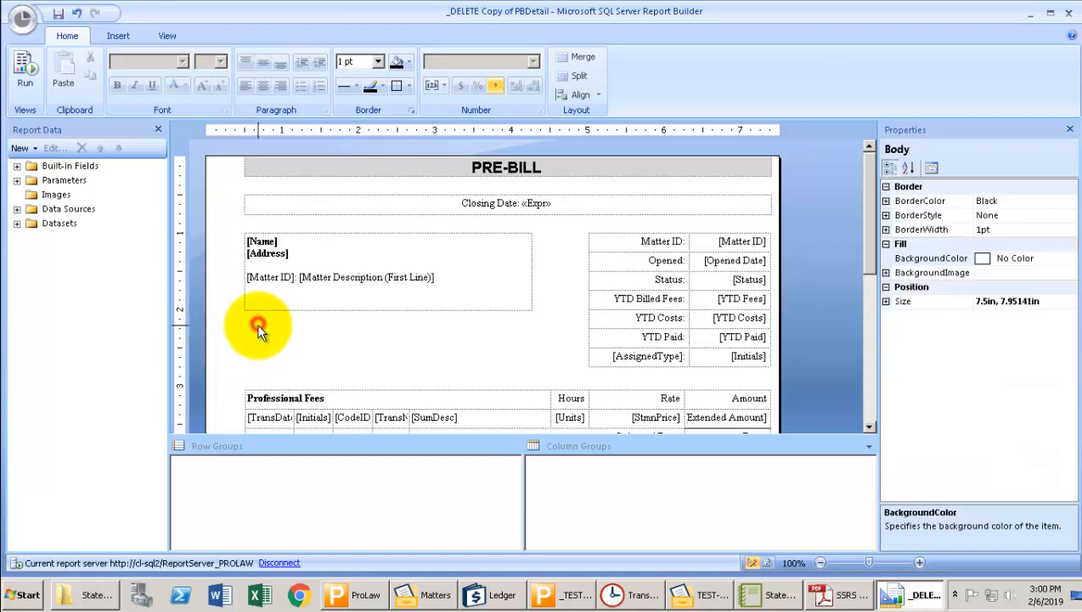
key("ctrl+a")
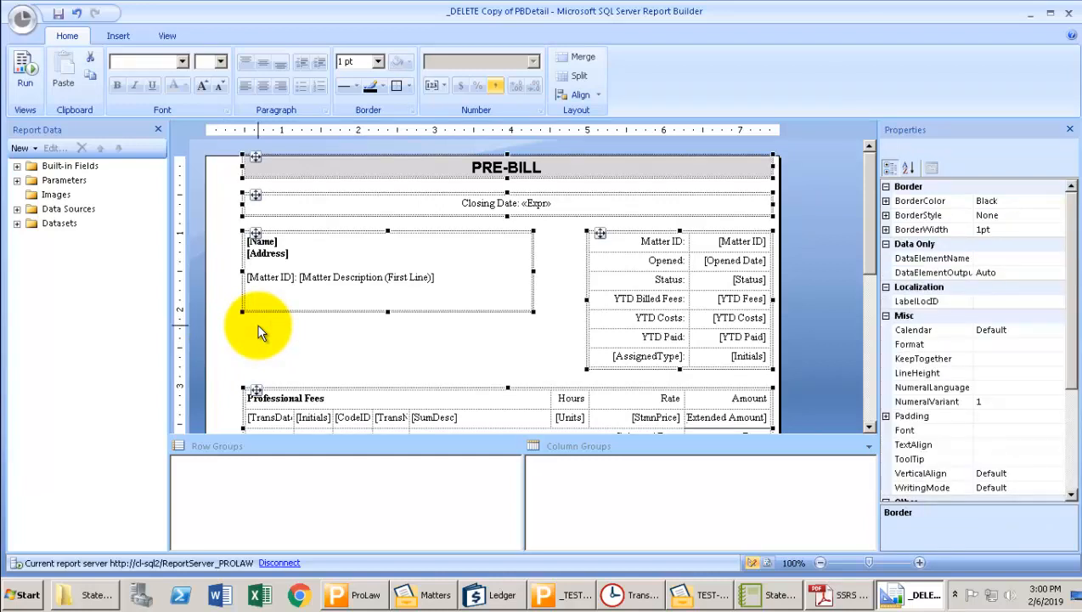
key("Left")
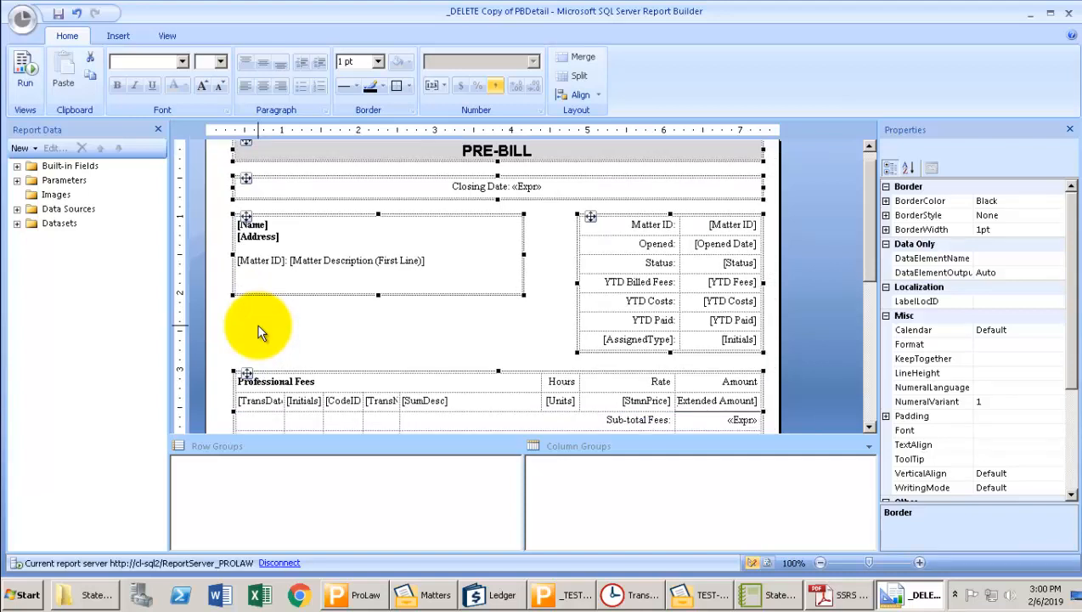
key("Left")
key("Left")
key("Left")
key("Left")
key("Left")
key("Left")
key("Left")
key("Left")
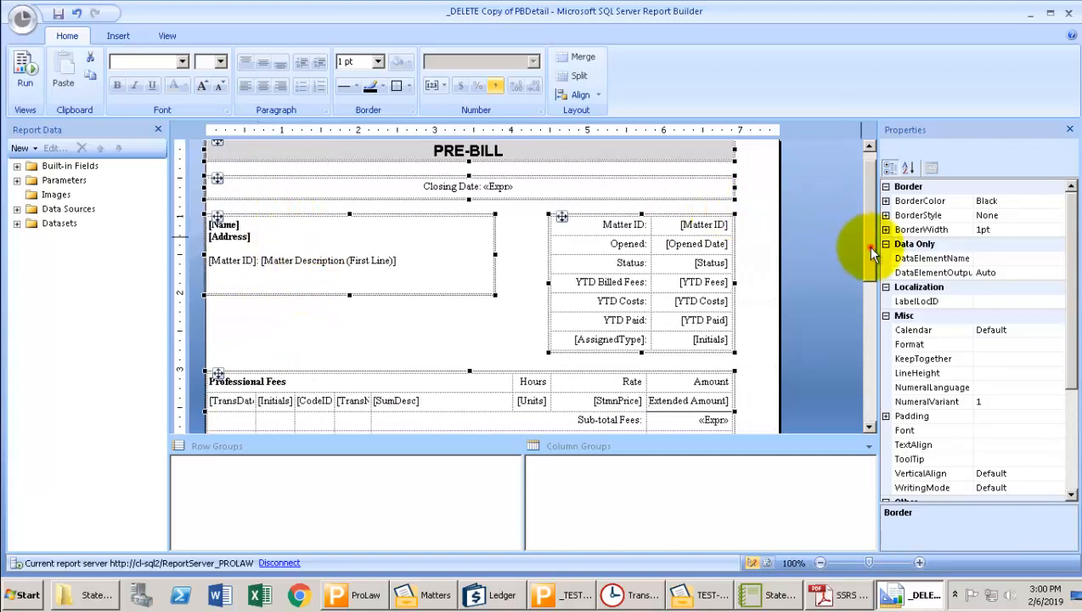
left_click_drag(872, 252, 869, 209)
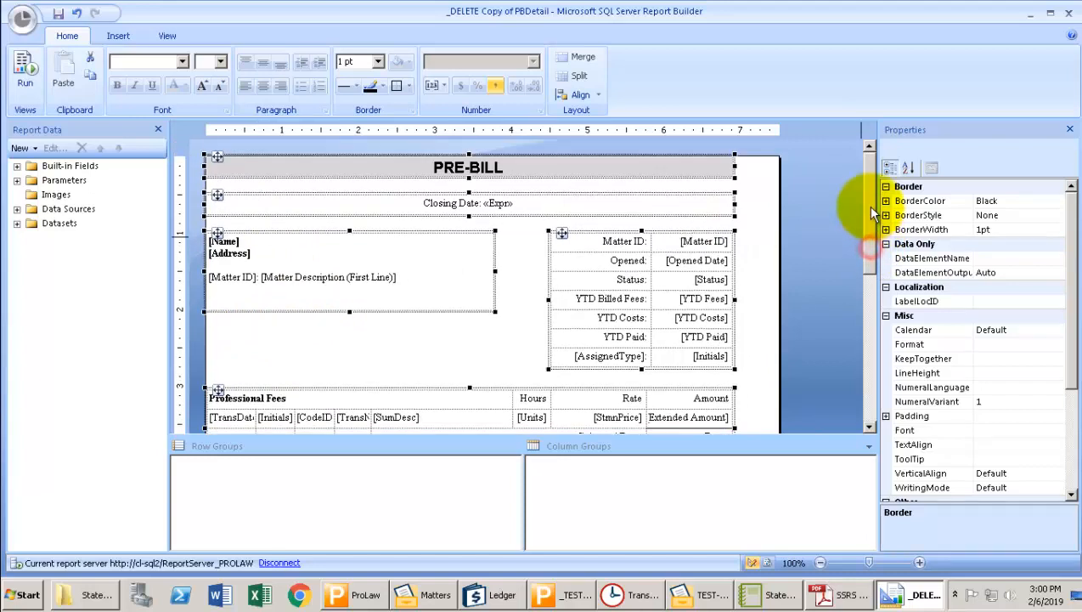
Widen the PRE-BILL title and the Closing Date box to the right edge of the body.
left_click(755, 302)
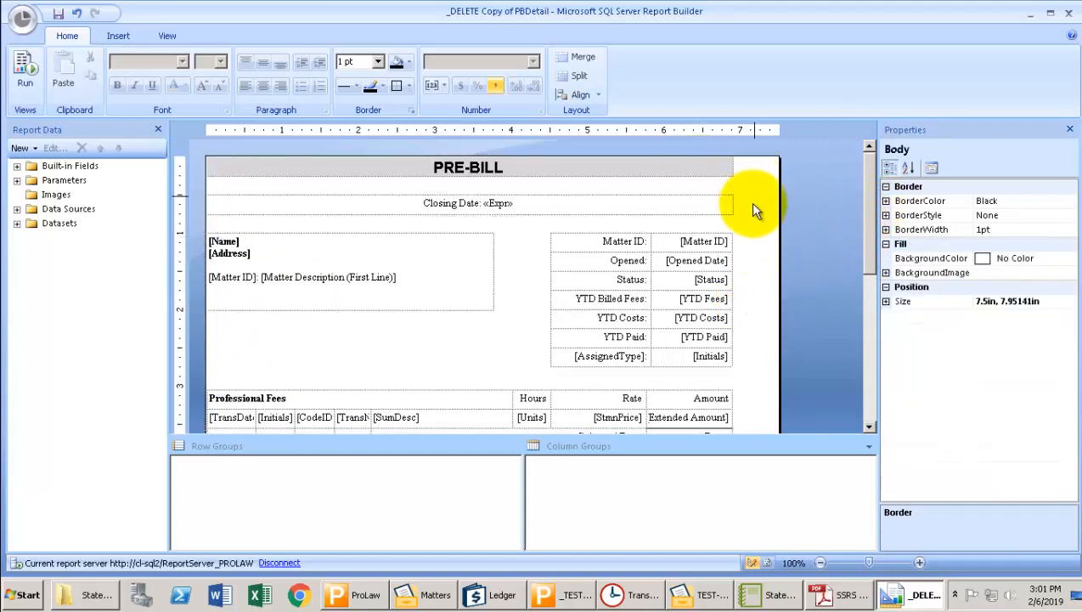
left_click_drag(744, 207, 780, 165)
left_click(768, 252)
Move the matter details table, from Matter ID to the assigned initials, to the widened body's right edge.
left_click(577, 242)
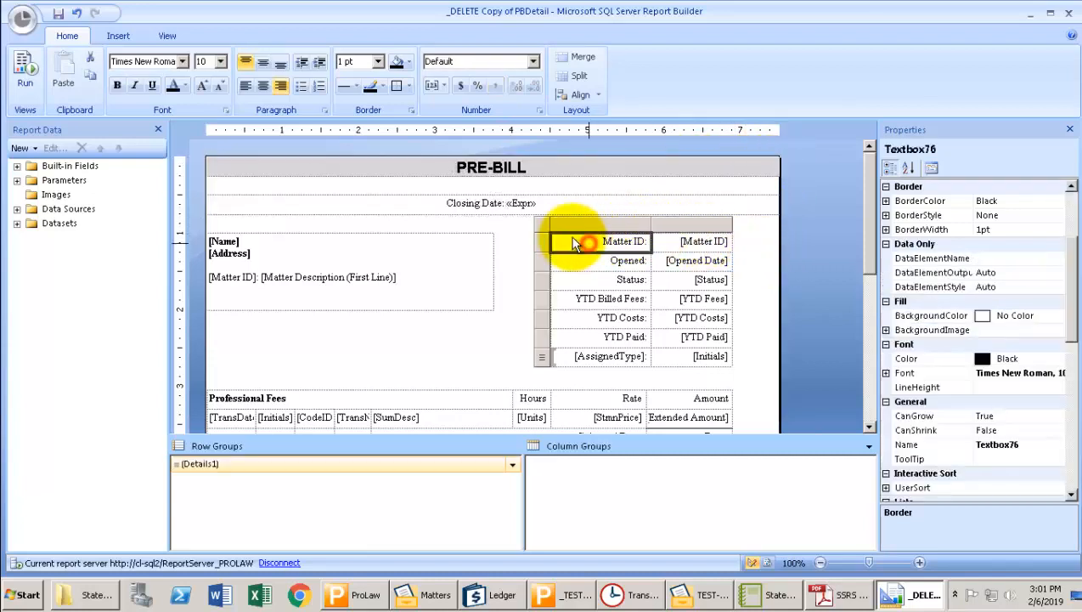
left_click(543, 223)
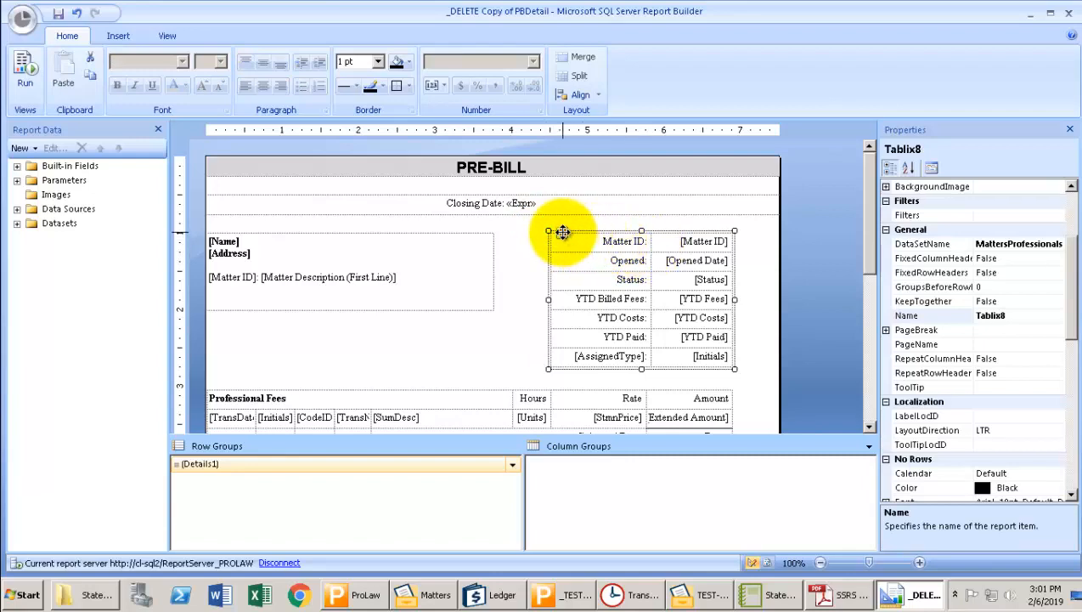
left_click_drag(562, 231, 608, 231)
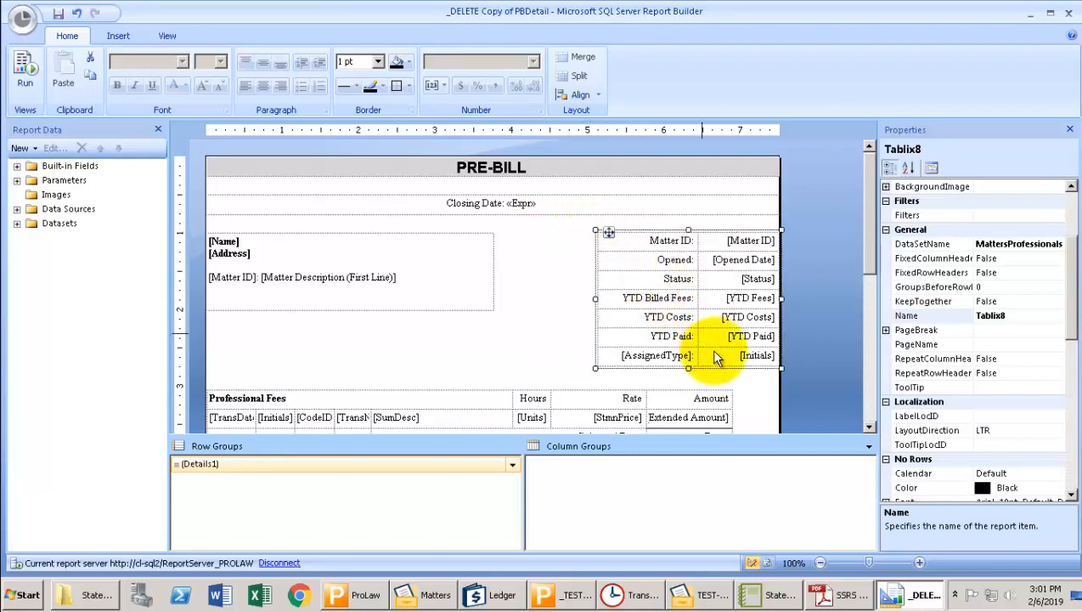
left_click(758, 404)
Widen the SumDesc column of the Professional Fees table until the table reaches the right edge of the body.
left_click_drag(860, 247, 869, 335)
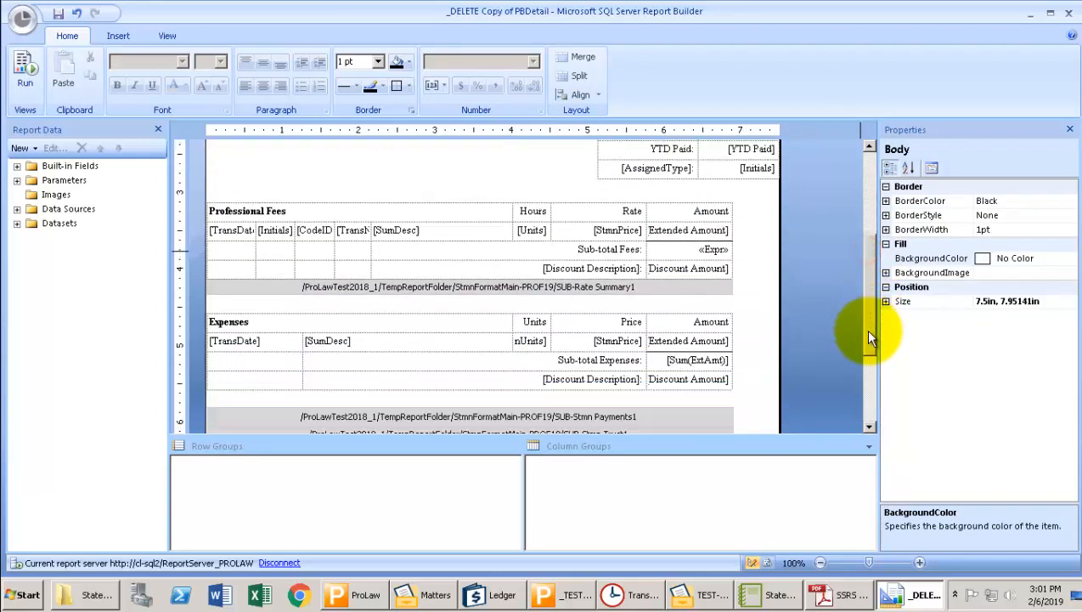
left_click(459, 209)
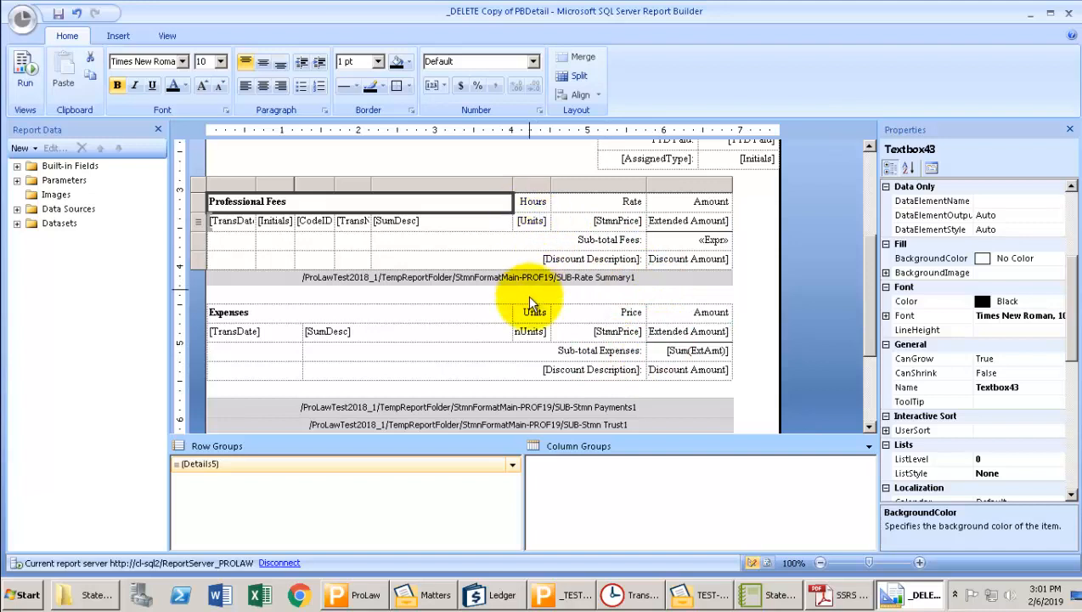
left_click(467, 221)
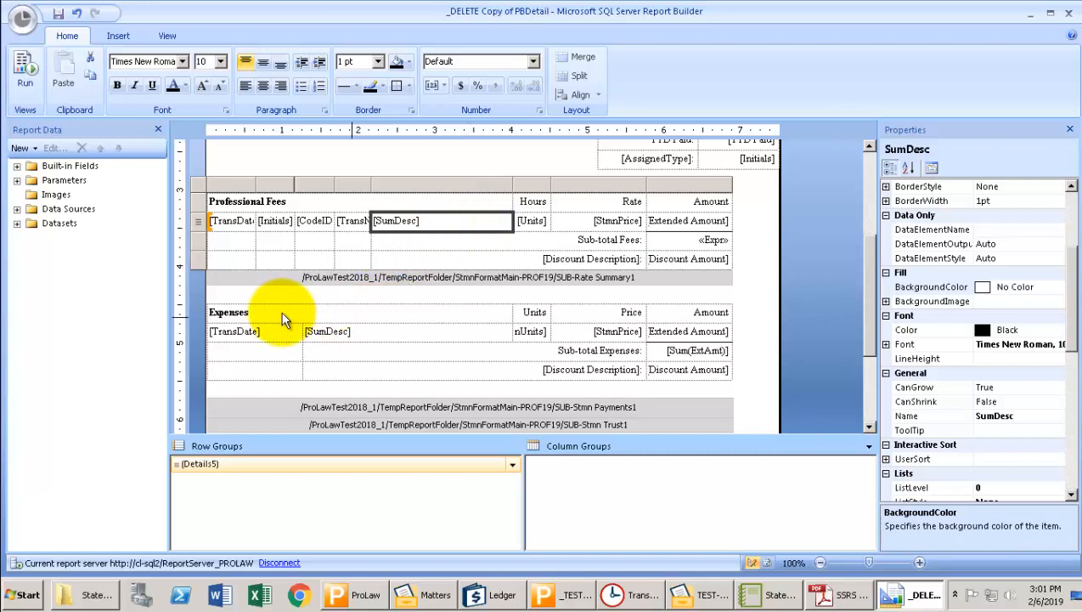
left_click(272, 336)
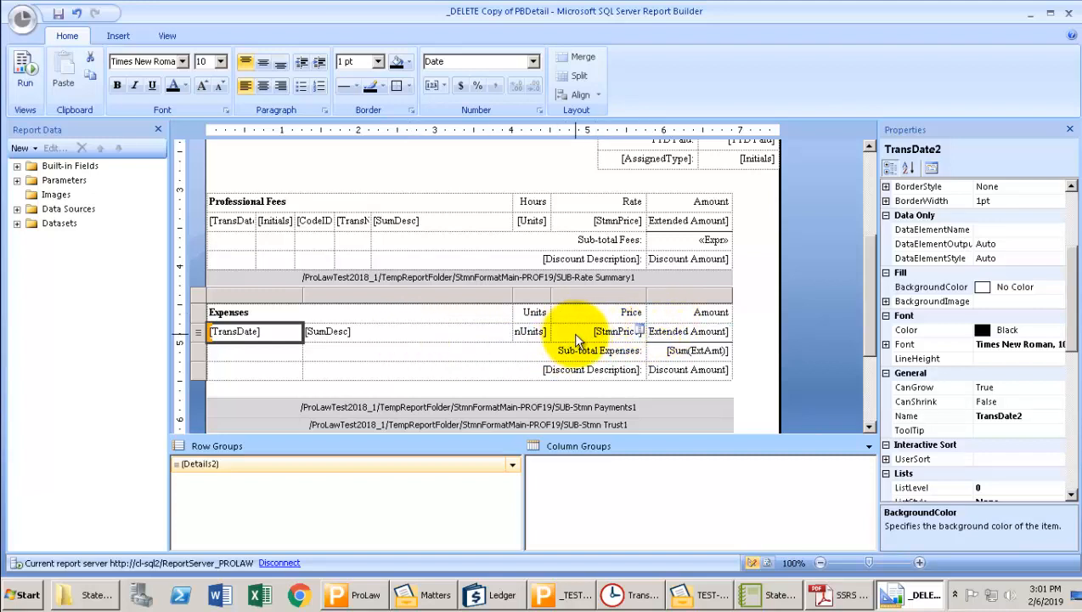
left_click(677, 320)
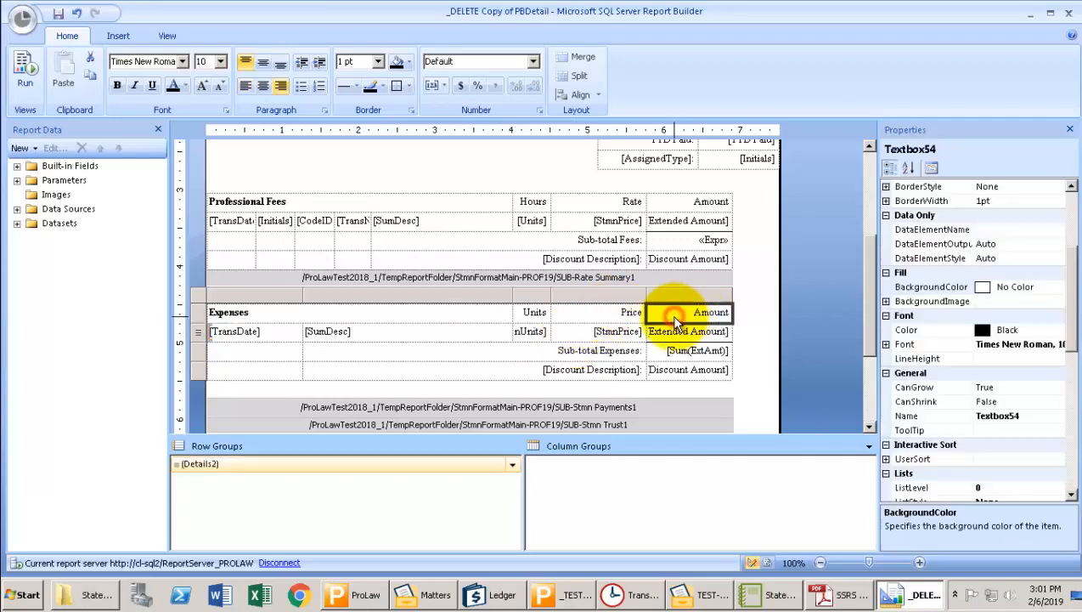
left_click(676, 241)
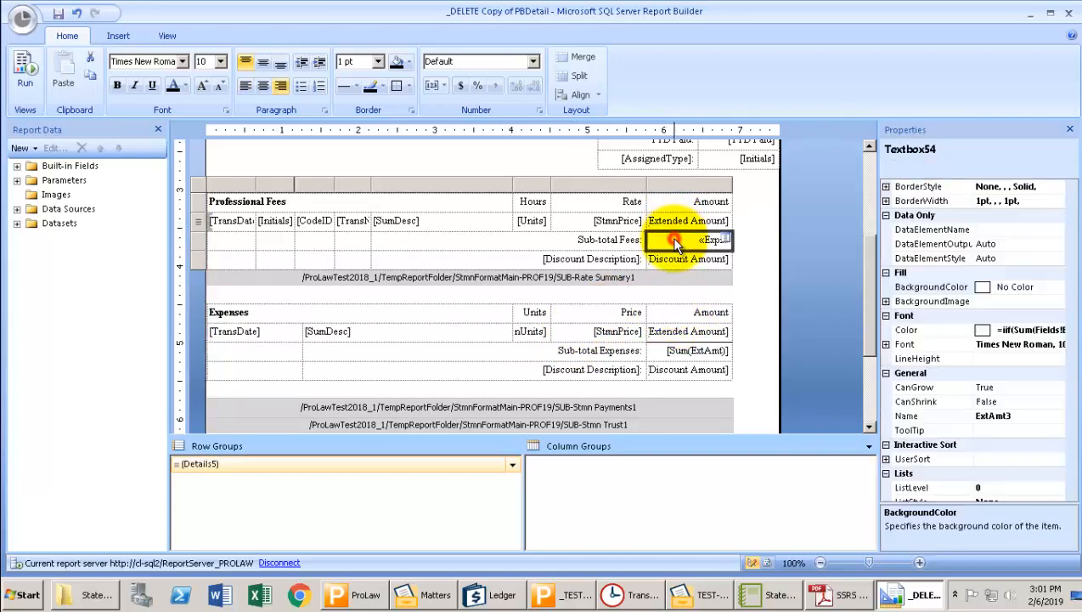
left_click(490, 225)
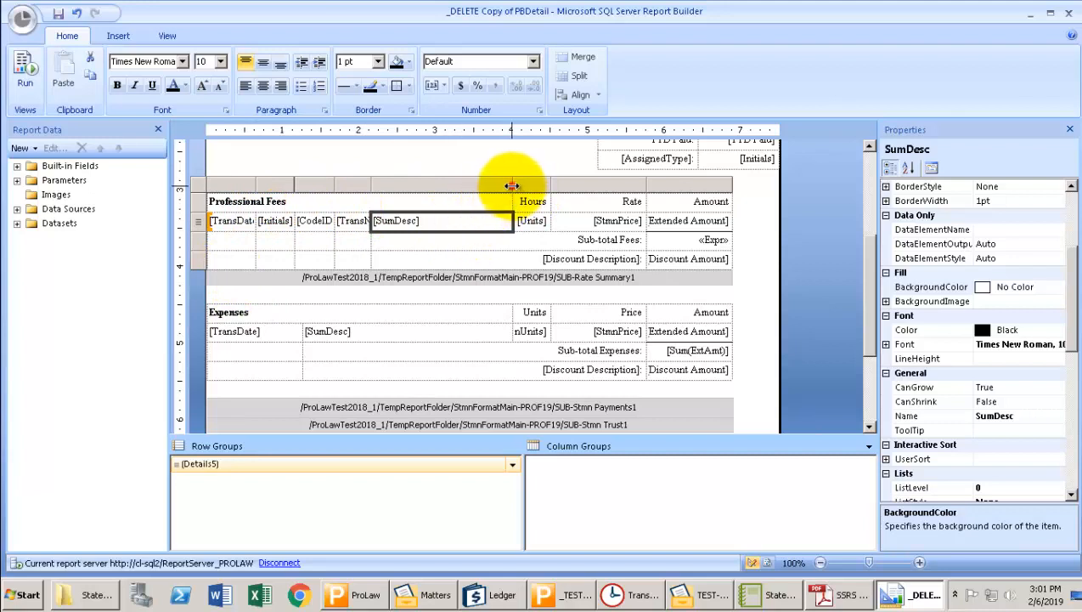
left_click_drag(512, 185, 560, 184)
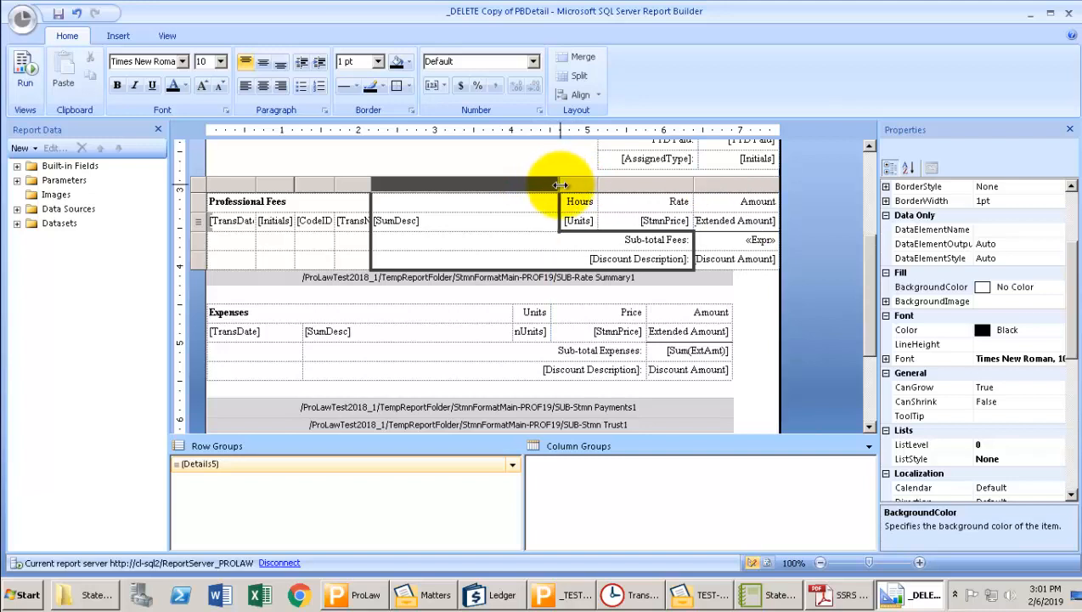
Widen the SumDesc column of the Expenses table until the table reaches the right edge of the body.
left_click(466, 334)
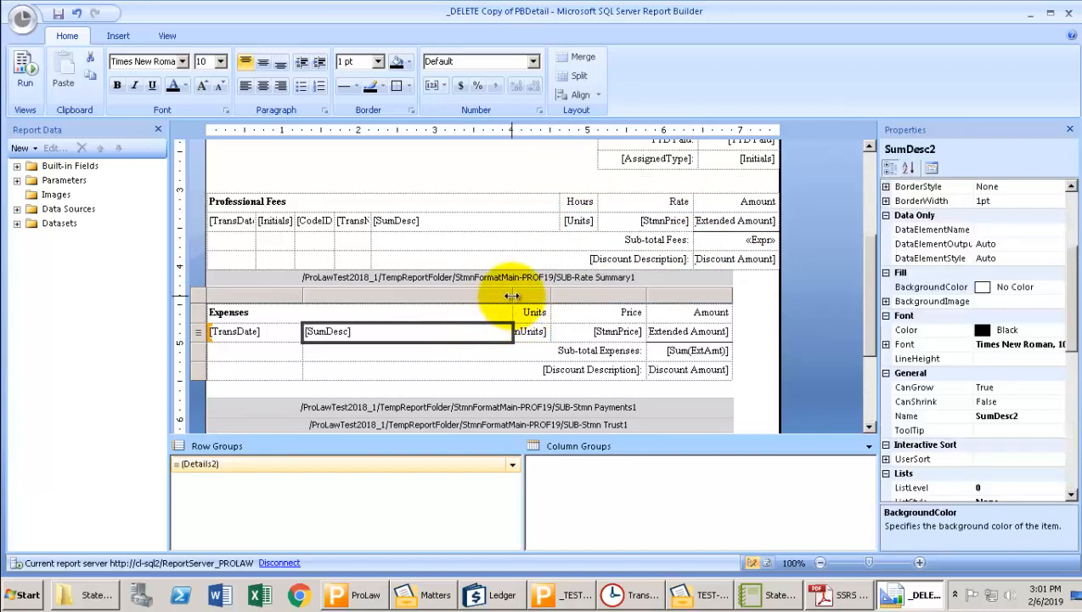
left_click_drag(512, 296, 559, 297)
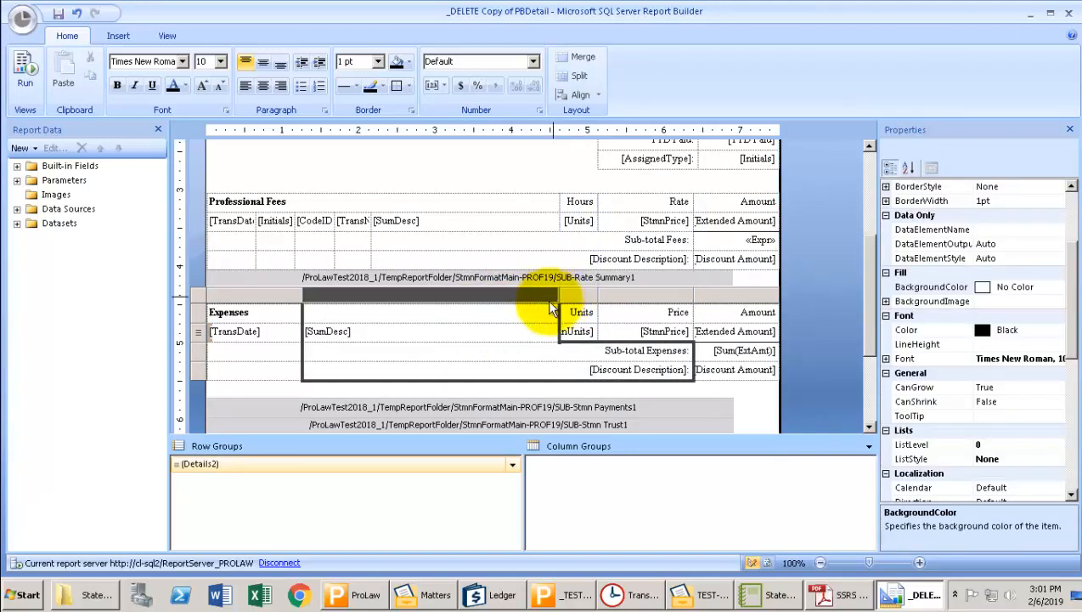
left_click(741, 400)
Stretch the Rate Summary subreport, and the Stmn Payments and Stmn Trust subreports together, to the right edge of the body.
left_click(714, 279)
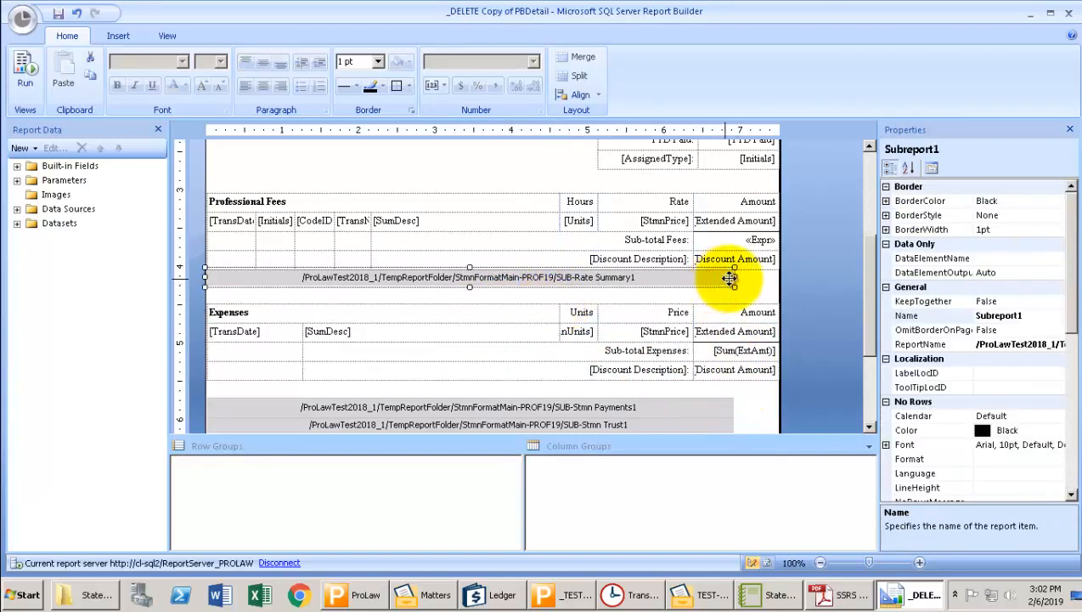
left_click_drag(734, 276, 780, 274)
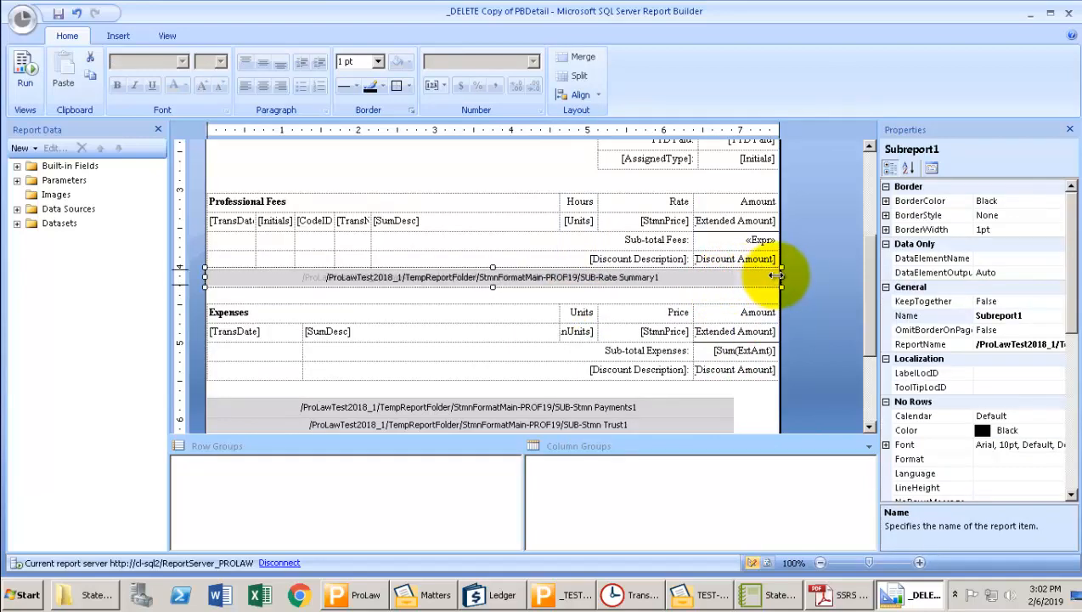
left_click(868, 332)
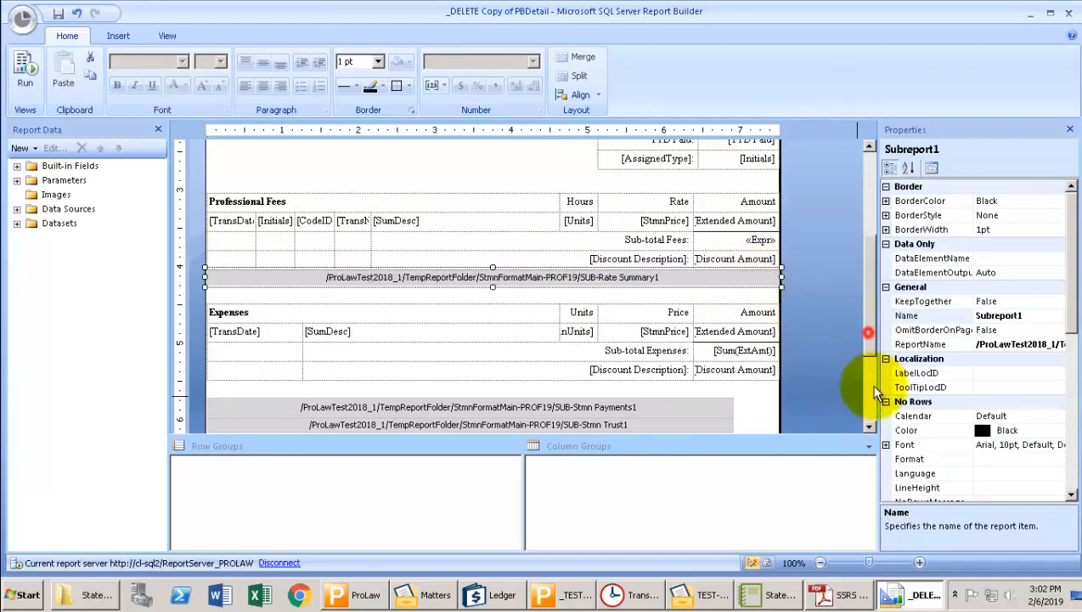
left_click_drag(696, 255, 685, 279)
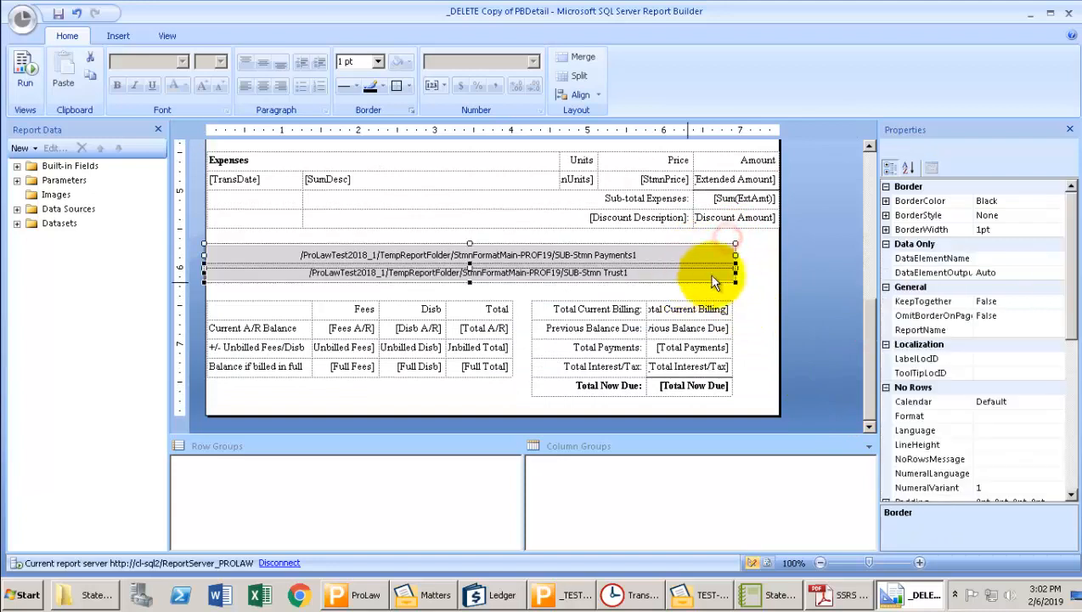
left_click_drag(737, 254, 781, 252)
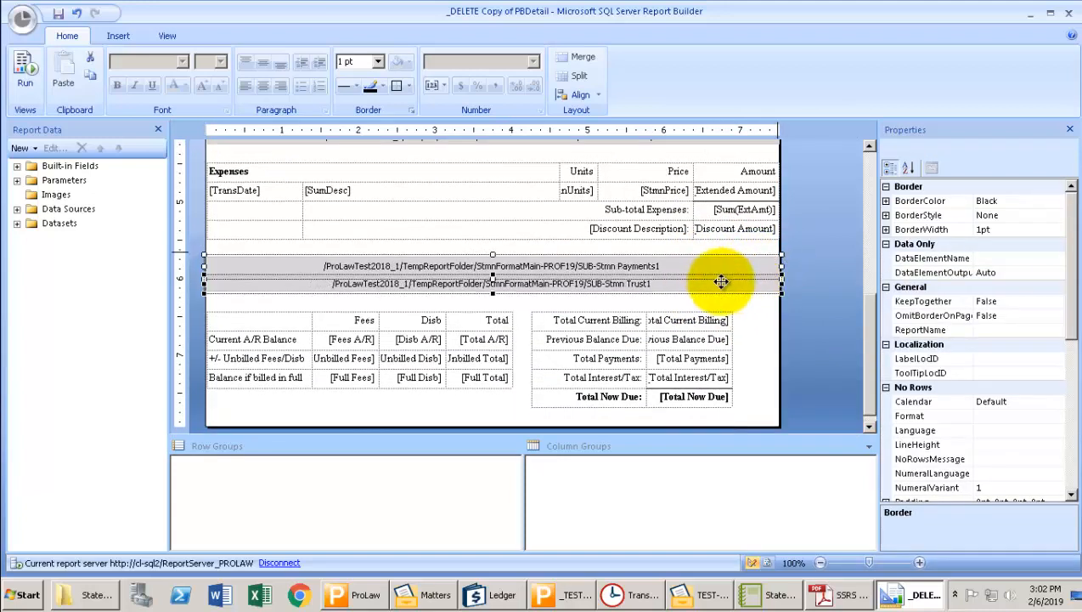
Move the billing totals table, from Total Current Billing to Total Now Due, flush with the body's right edge.
left_click(640, 299)
left_click(537, 321)
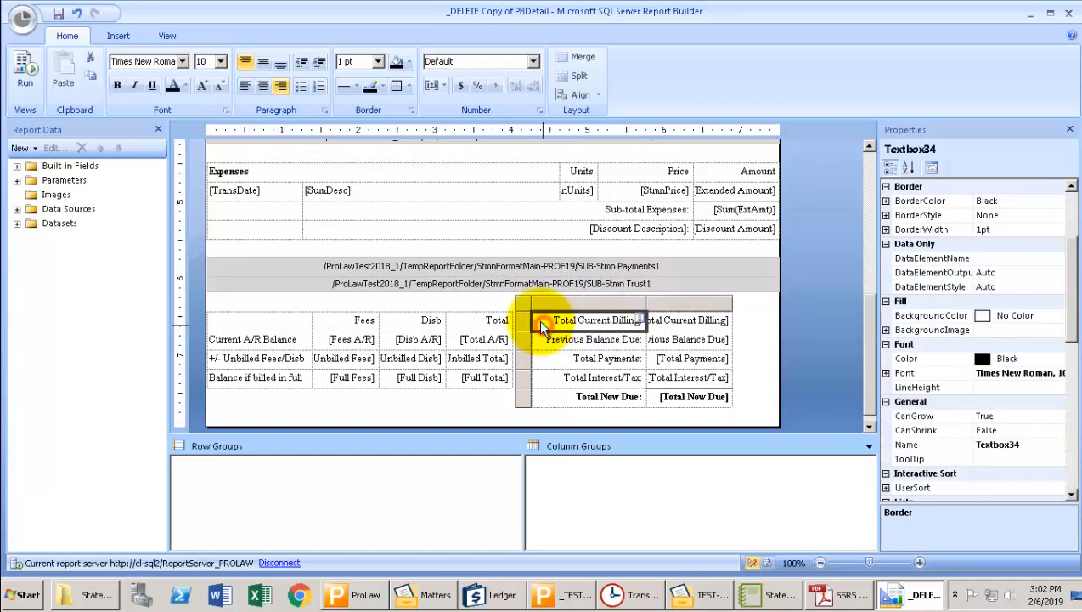
left_click(542, 310)
left_click_drag(542, 312, 589, 311)
Reduce the body's height so that it ends directly below the Total Now Due row.
left_click_drag(517, 427, 514, 368)
left_click(823, 308)
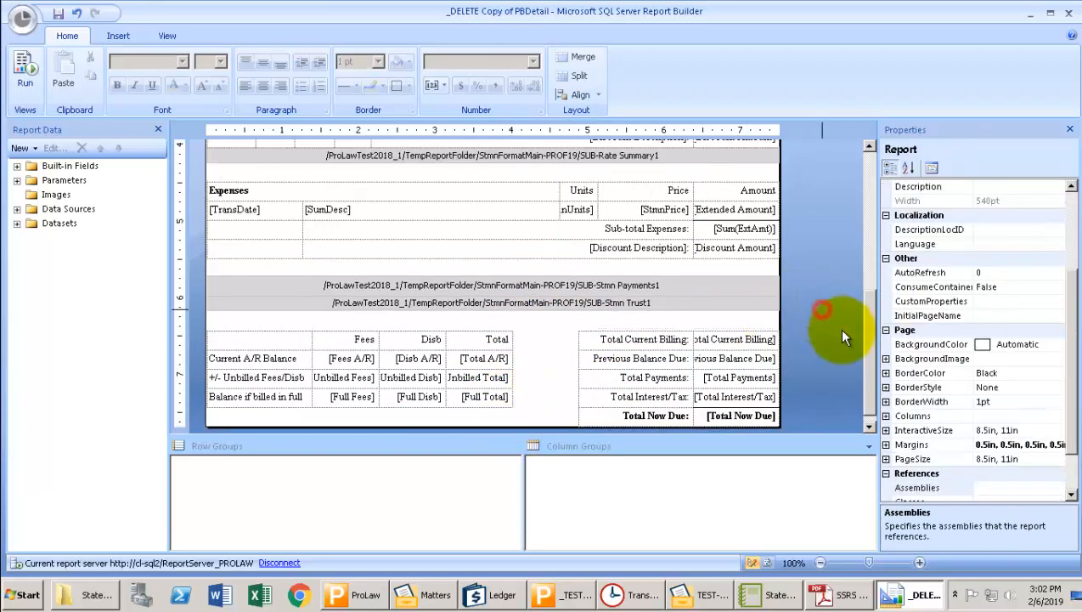
left_click_drag(867, 377, 861, 174)
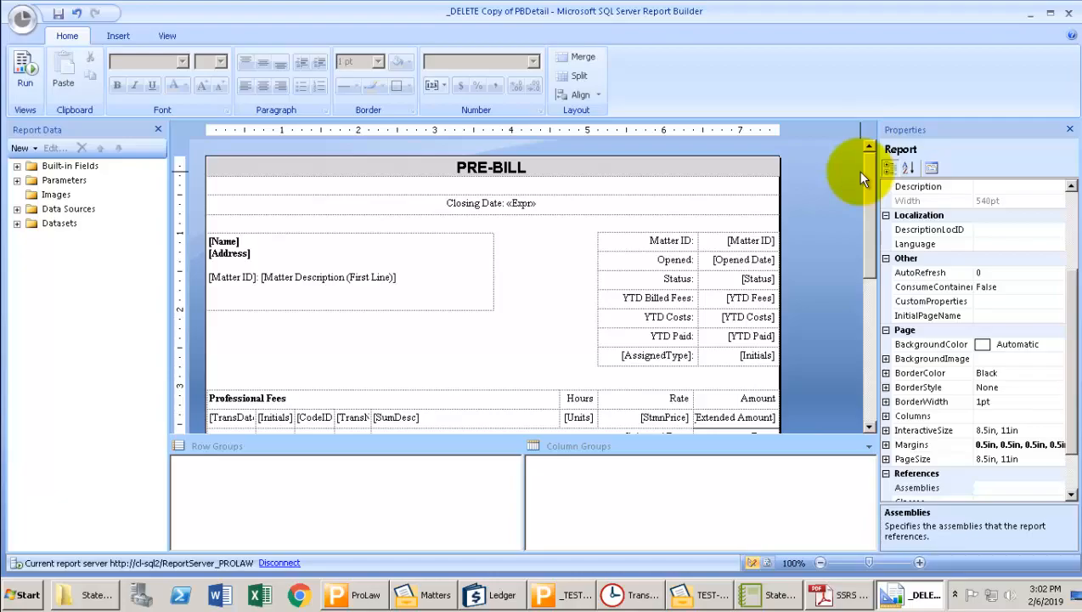